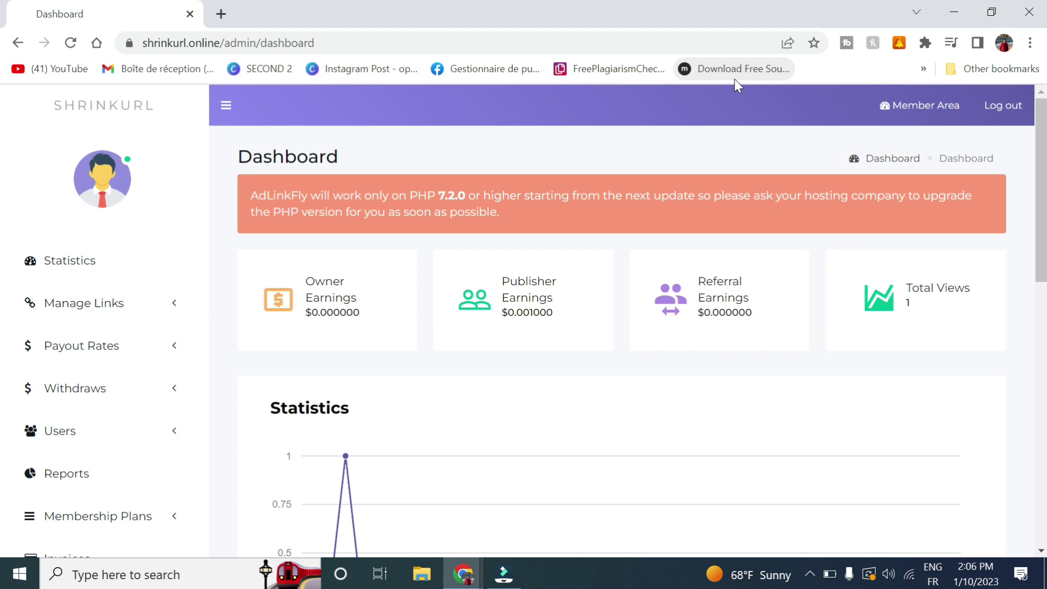
Look over the dashboard chart and Reports table, then expand the Settings menu in the sidebar
scroll(419, 338, "down", 6)
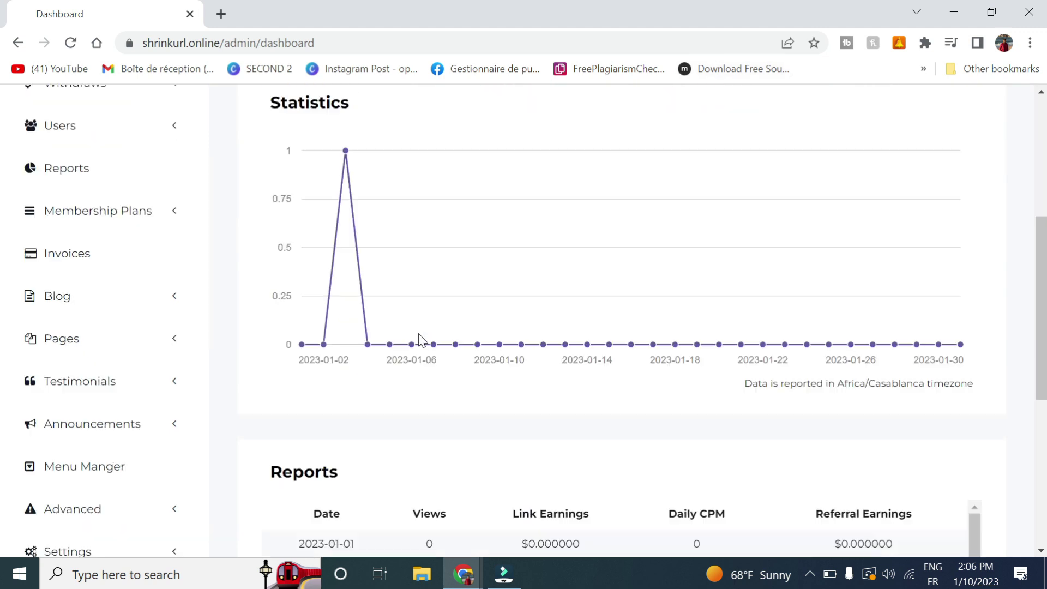
scroll(381, 322, "down", 5)
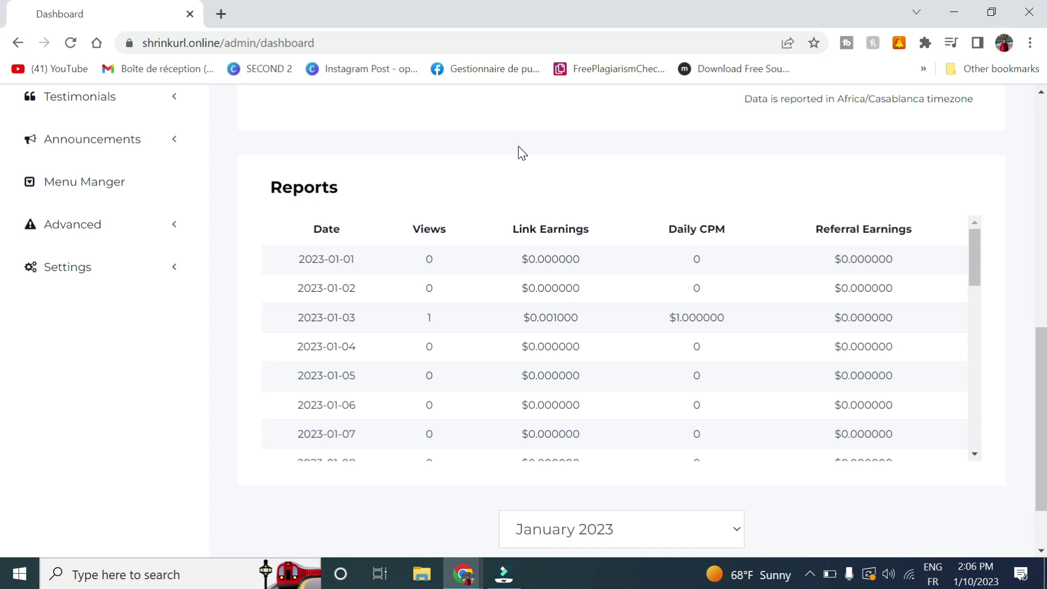
scroll(572, 155, "up", 13)
scroll(227, 306, "down", 11)
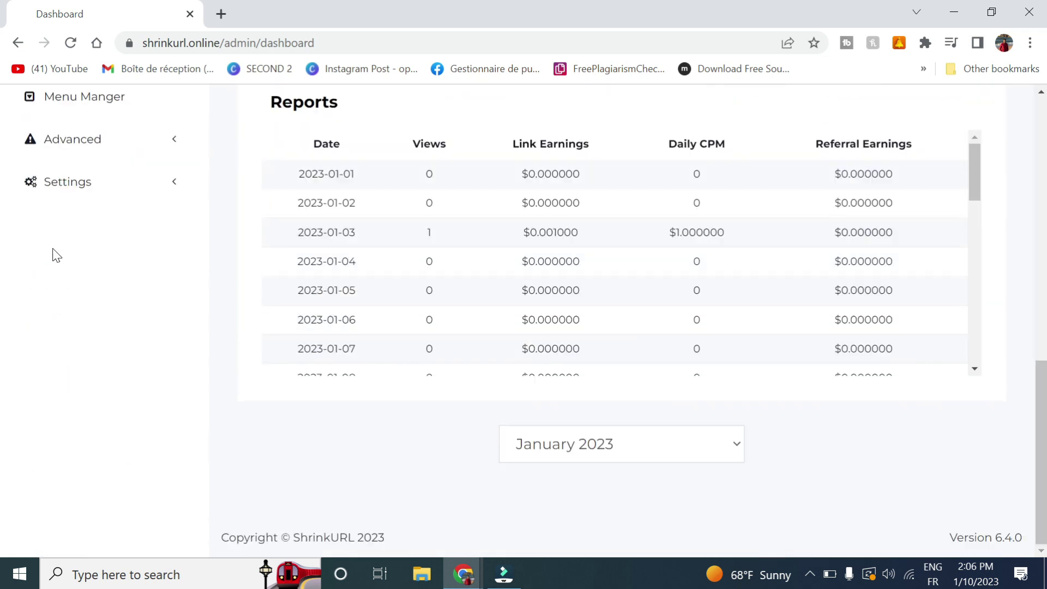
left_click(106, 181)
On the Earnings settings, set Earning Mode to Campaigns and keep member-created campaigns allowed
left_click(61, 220)
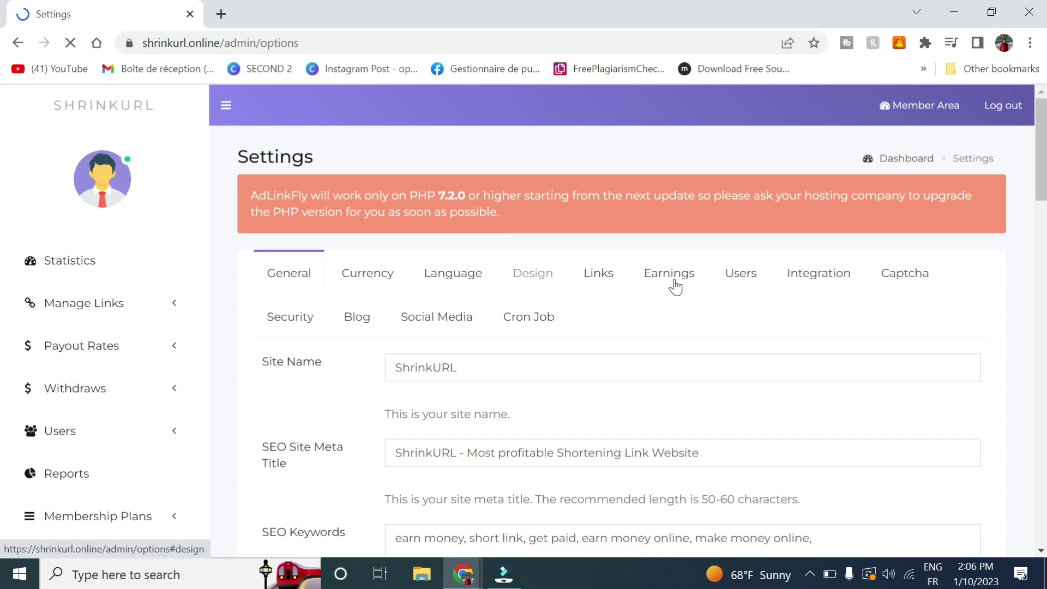
left_click(657, 277)
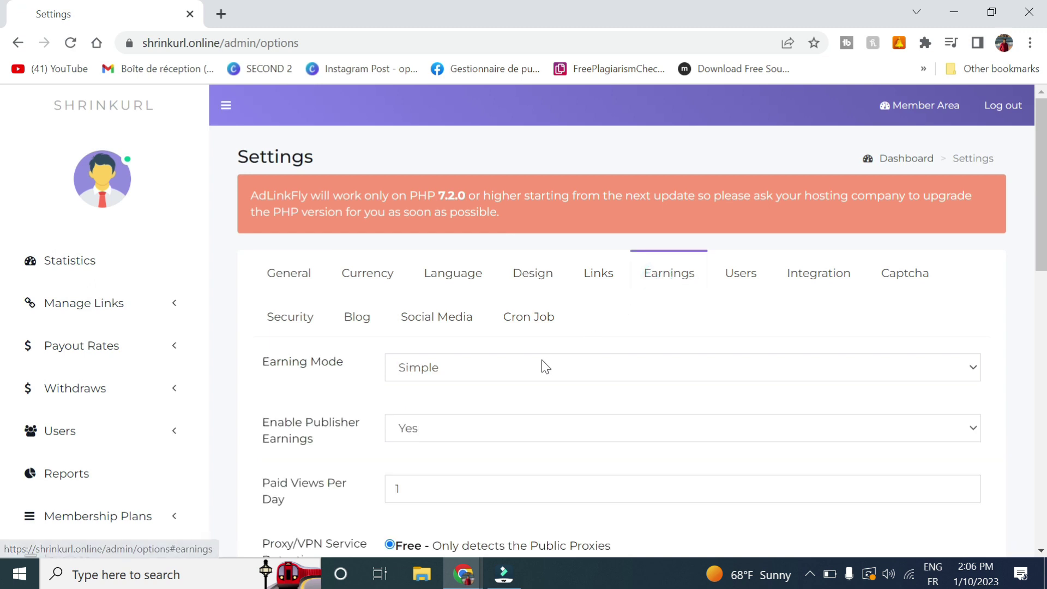
scroll(327, 380, "down", 2)
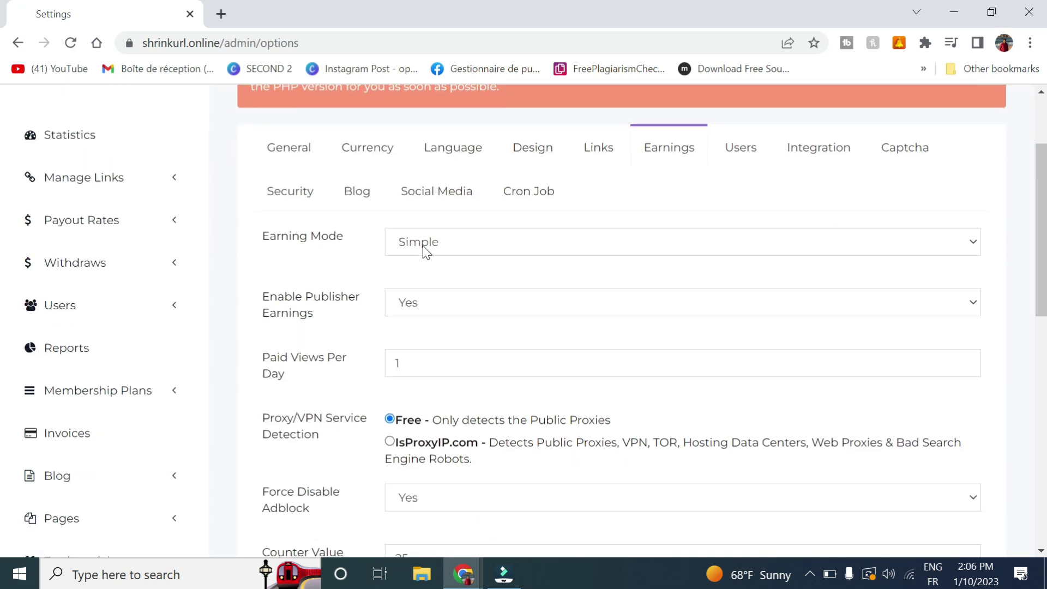
left_click(422, 245)
left_click(433, 264)
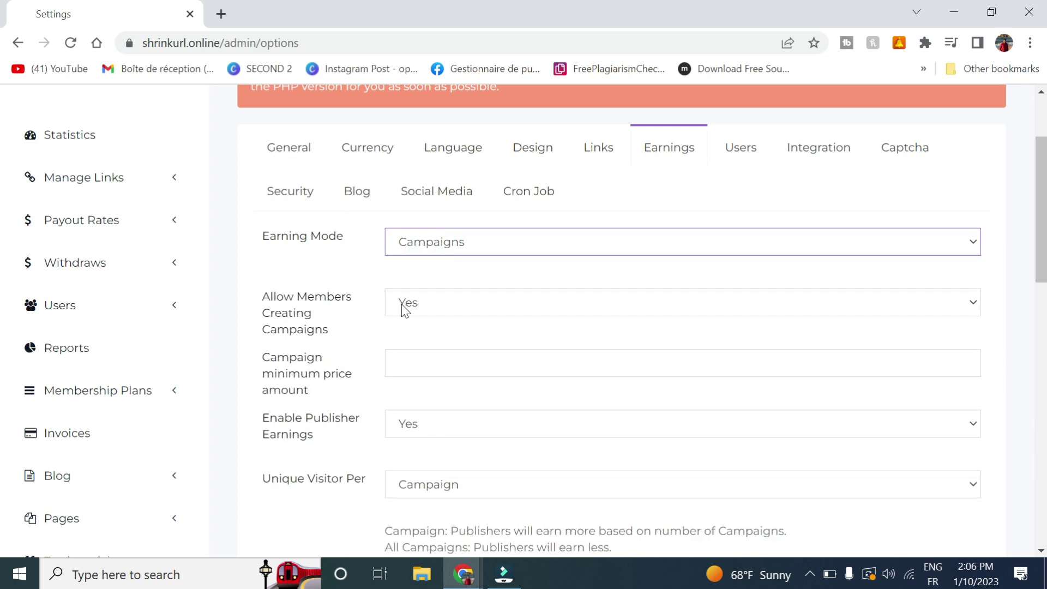
left_click(448, 304)
left_click(447, 301)
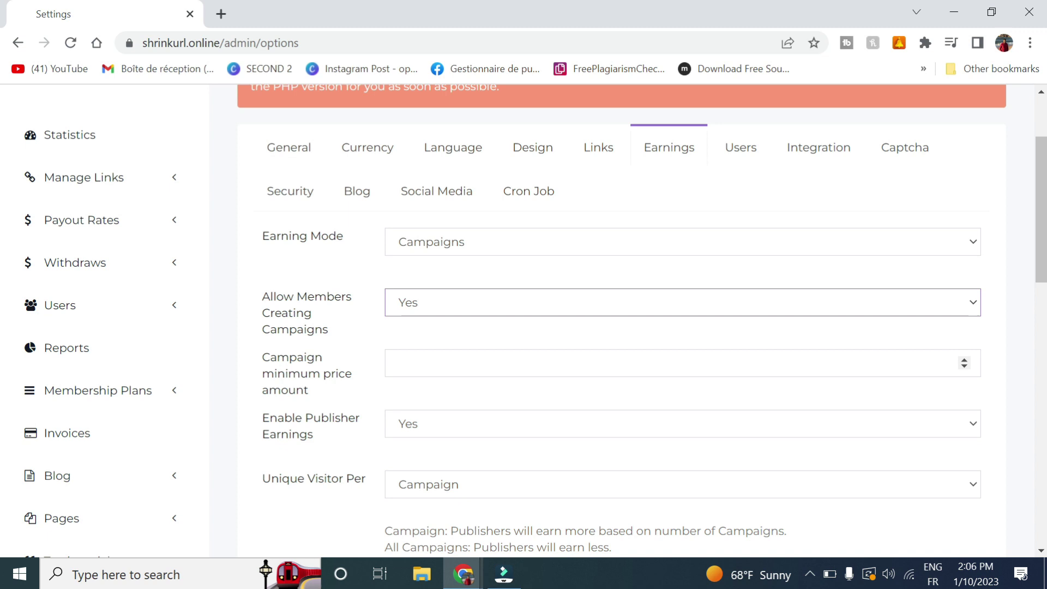
Enter 5 as the campaign minimum price and keep publisher earnings enabled
left_click(418, 367)
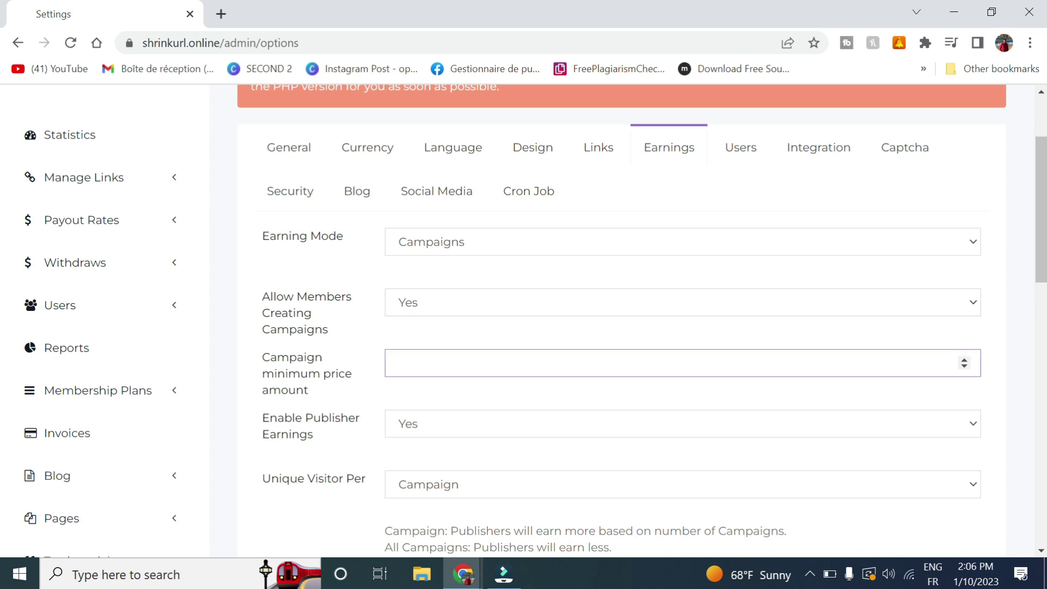
type("5")
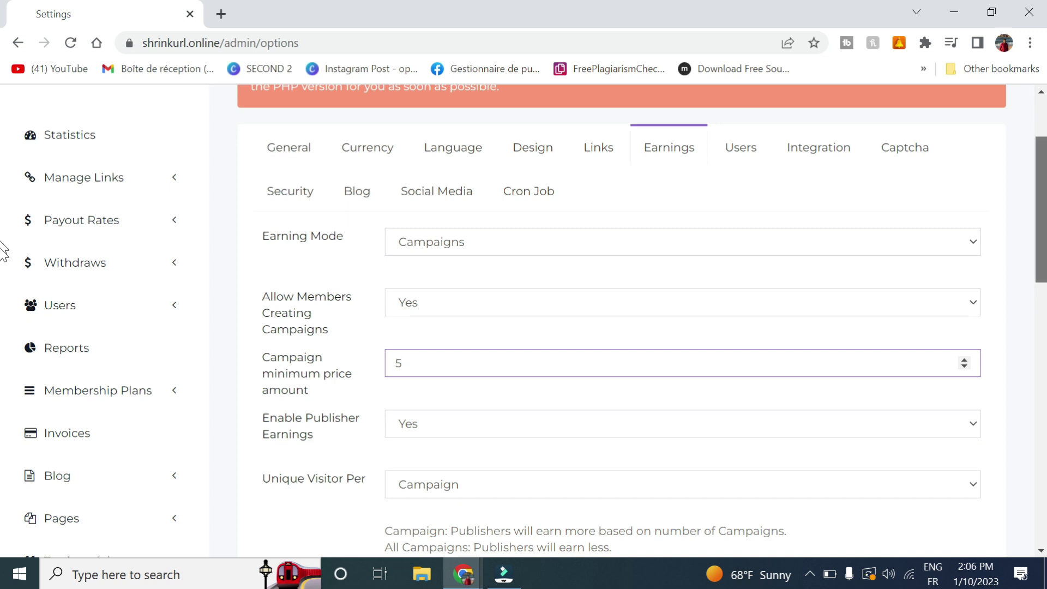
scroll(3, 267, "down", 2)
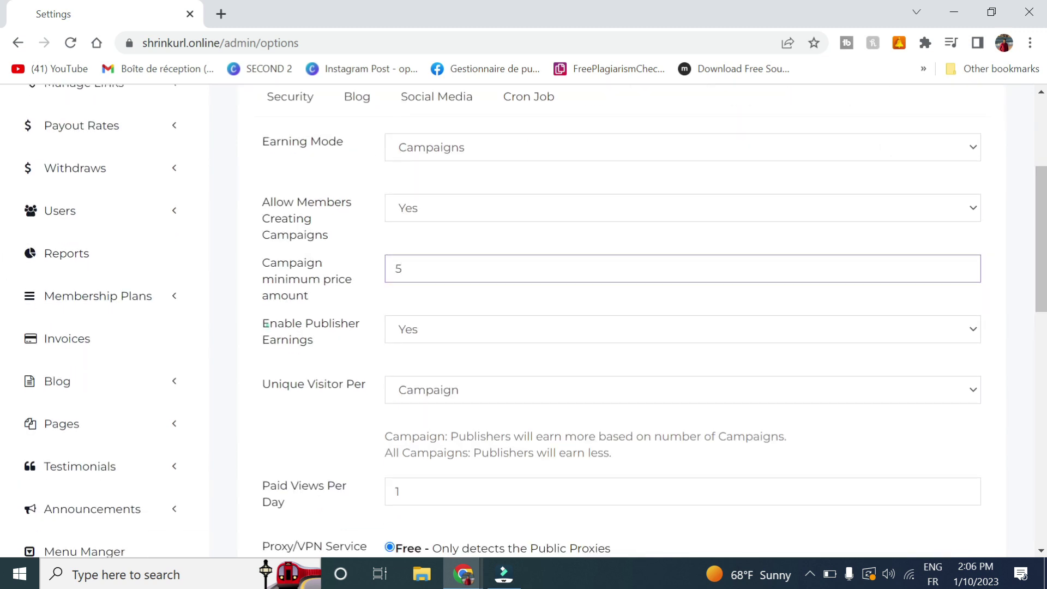
left_click_drag(270, 323, 332, 325)
right_click(330, 325)
key("Escape")
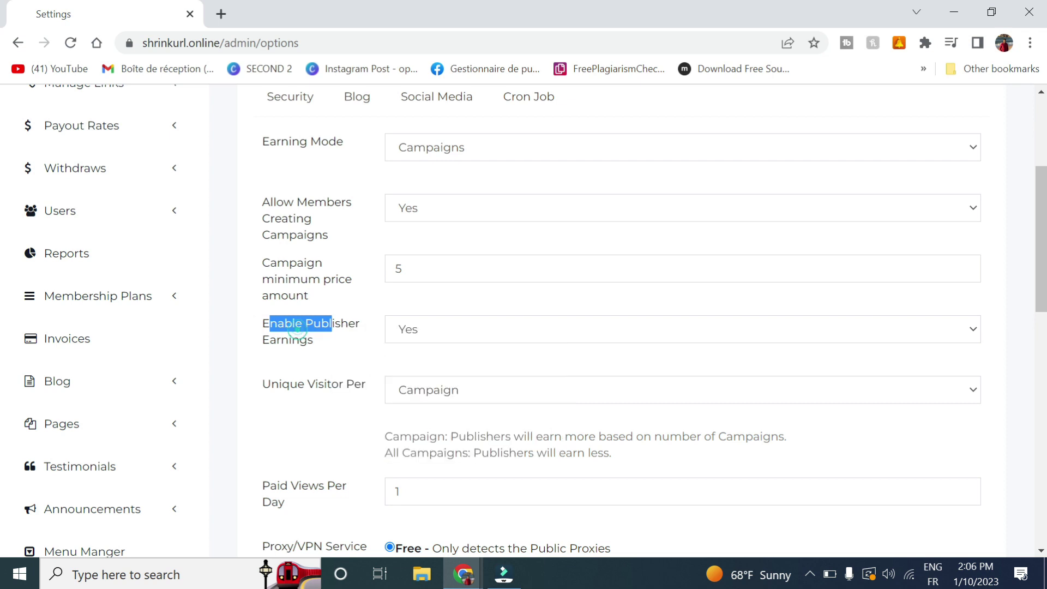
left_click(330, 325)
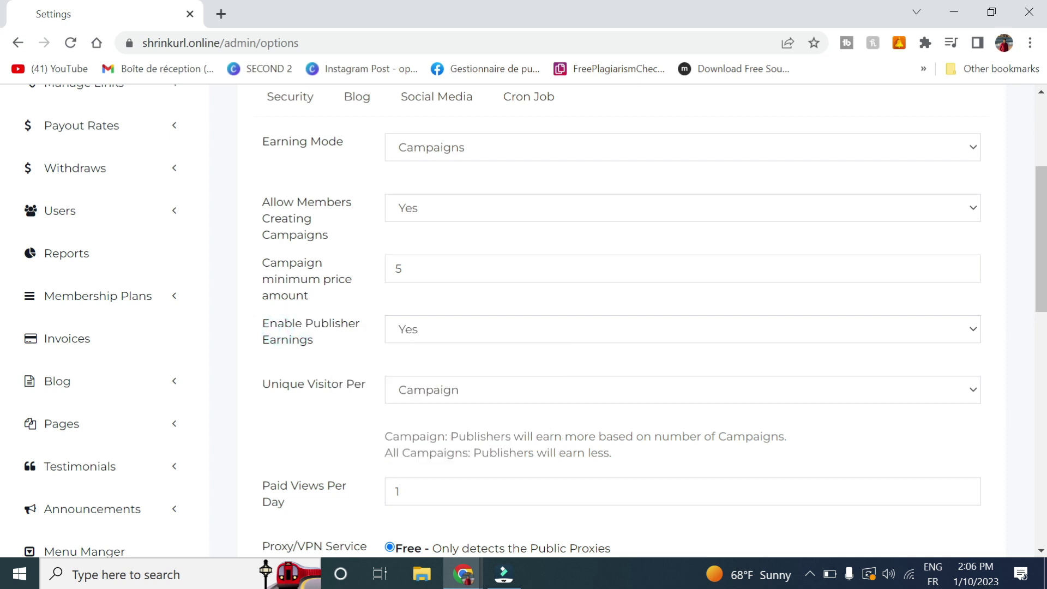
left_click(422, 330)
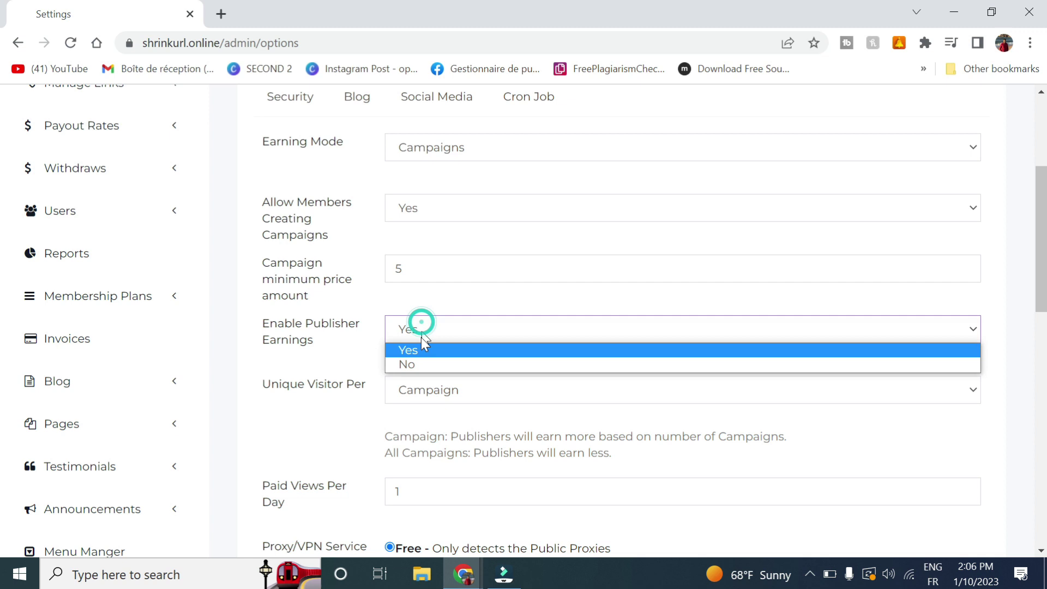
left_click(421, 332)
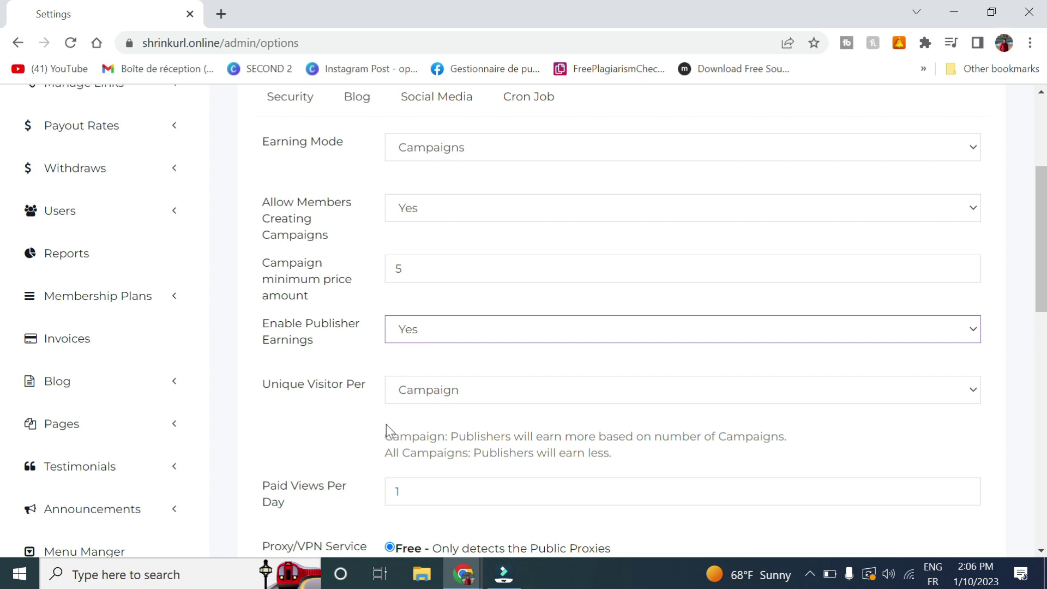
Keep unique visitors counted per Campaign, review Paid Views Per Day, and save the earnings settings
scroll(393, 424, "down", 1)
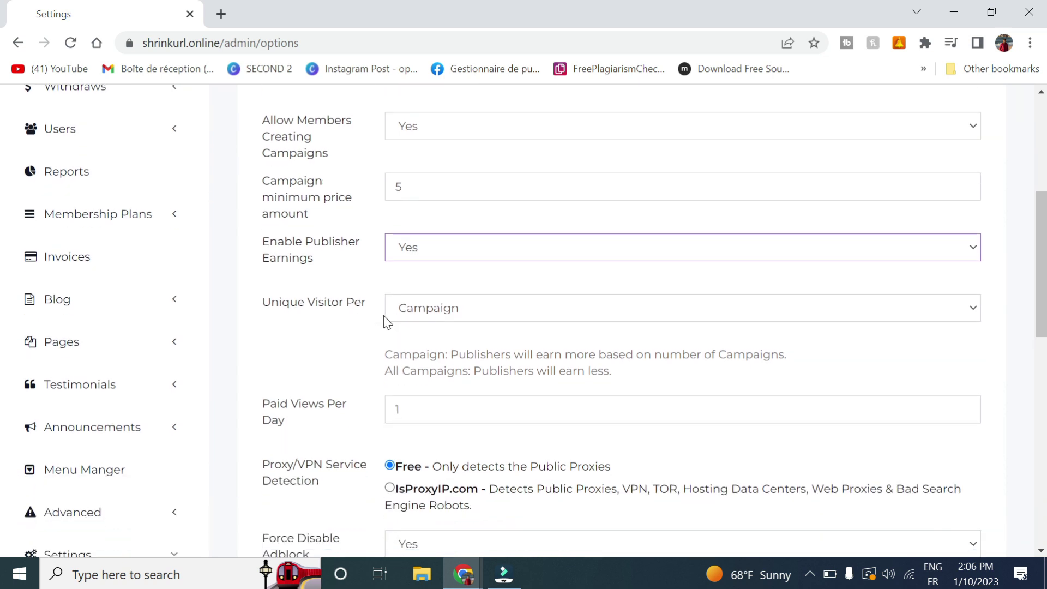
left_click_drag(261, 303, 361, 303)
left_click(304, 304)
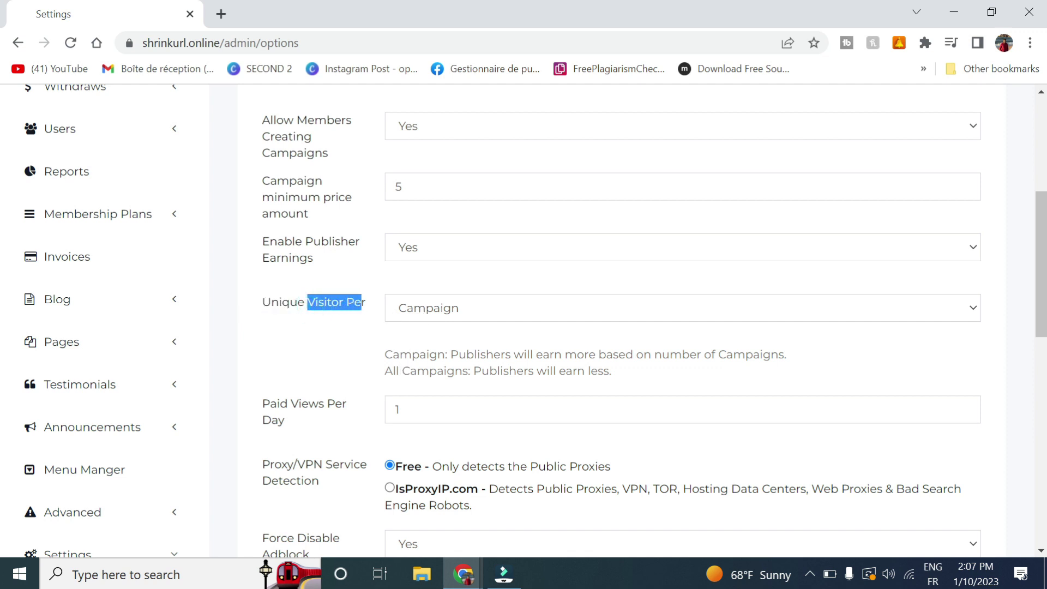
left_click_drag(448, 355, 584, 355)
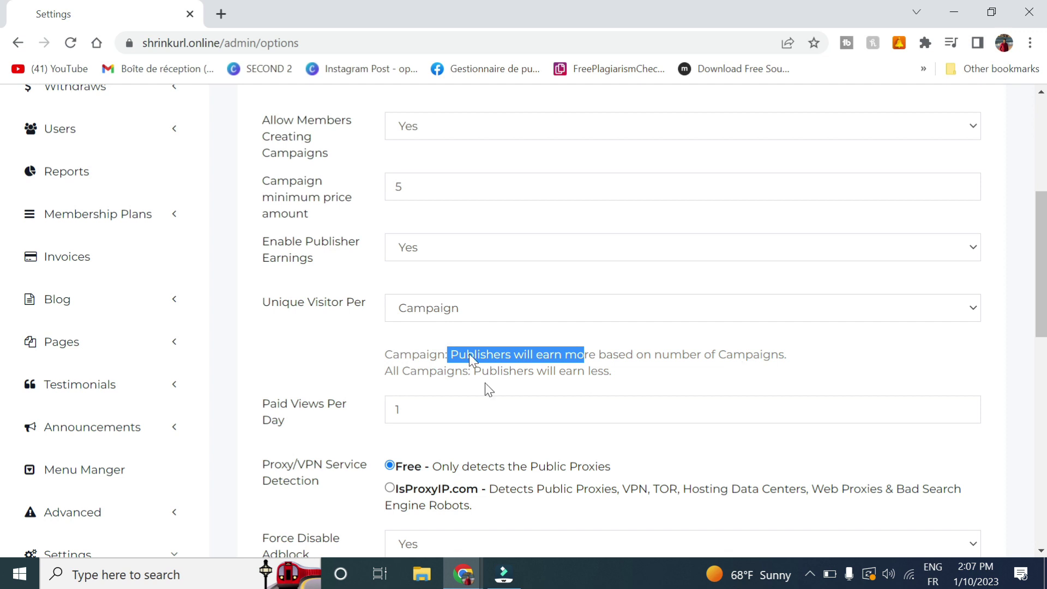
left_click(433, 313)
left_click(432, 308)
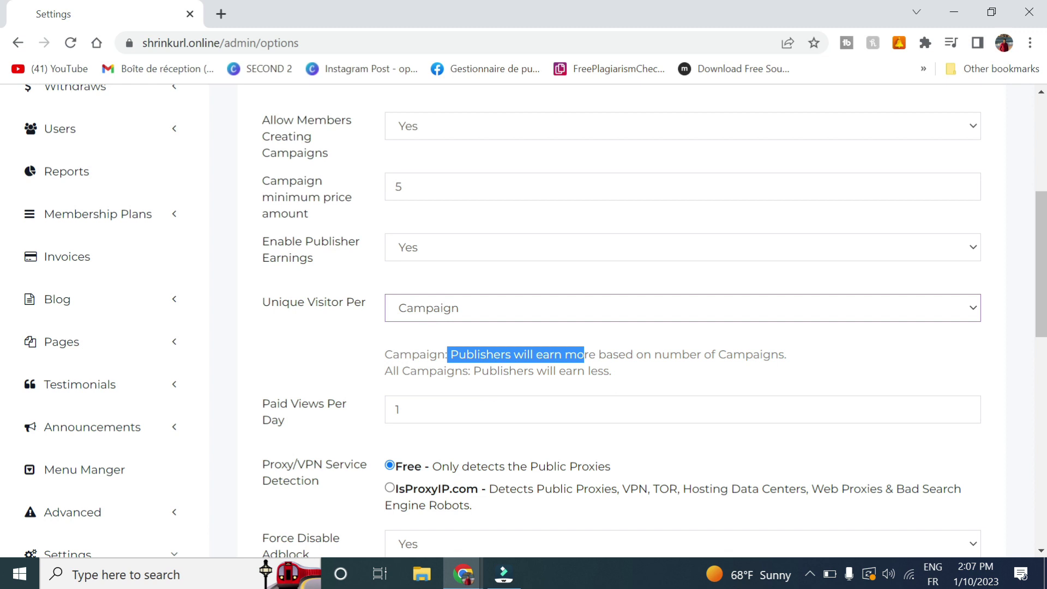
left_click_drag(271, 404, 335, 403)
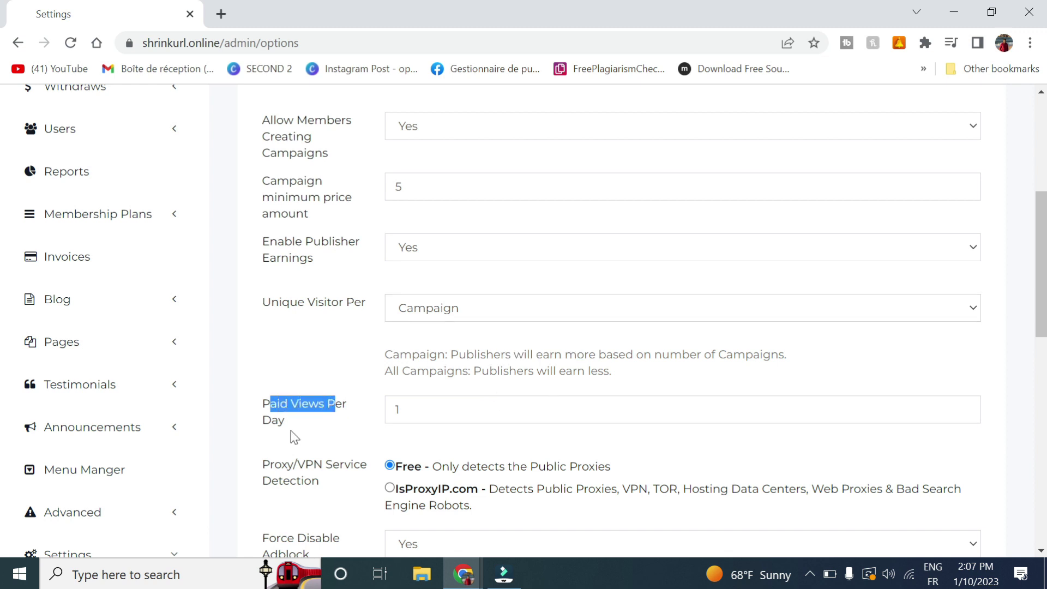
scroll(309, 450, "down", 5)
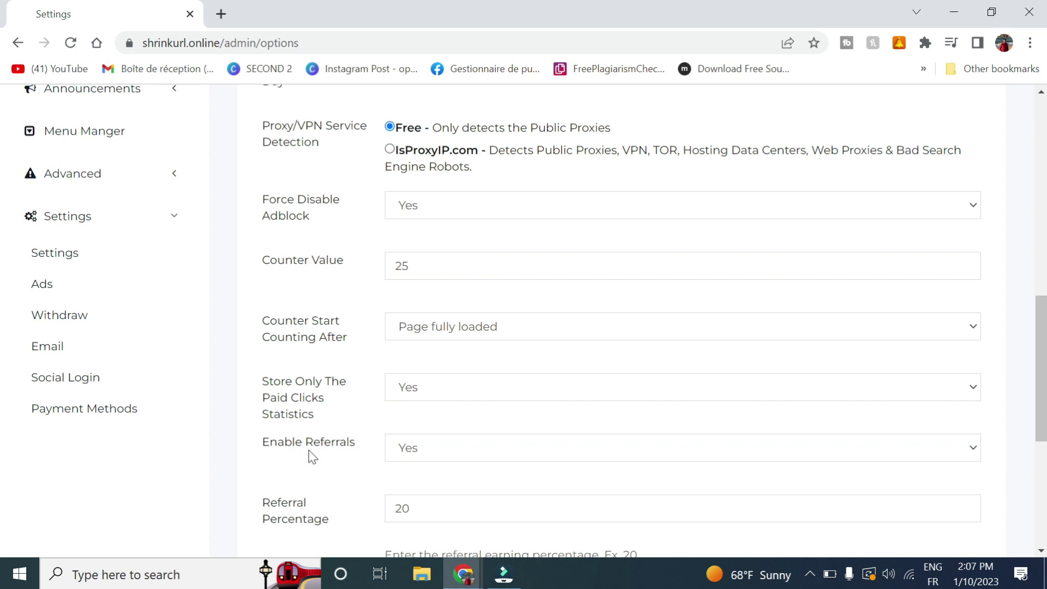
scroll(308, 450, "down", 5)
left_click(257, 480)
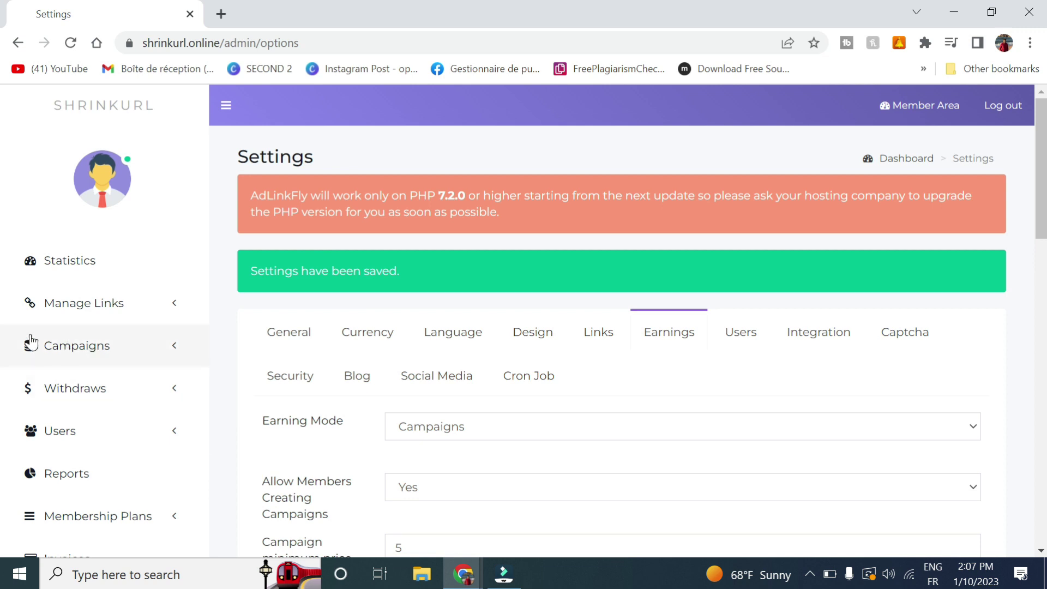
Browse the Manage Campaigns list of default Popup, Banner and Interstitial campaigns, then expand Prices
left_click(93, 346)
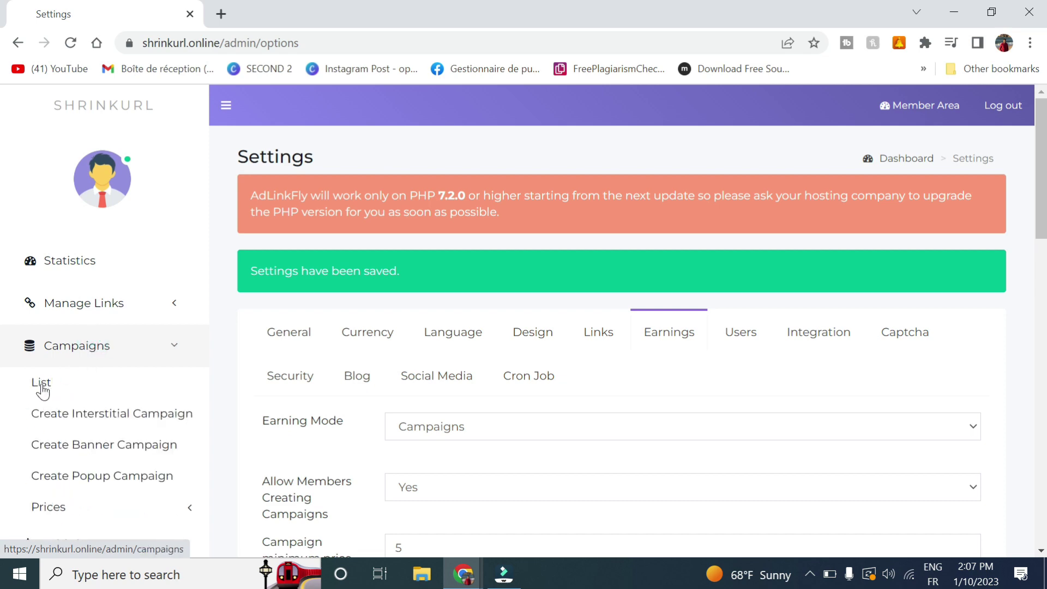
left_click(41, 382)
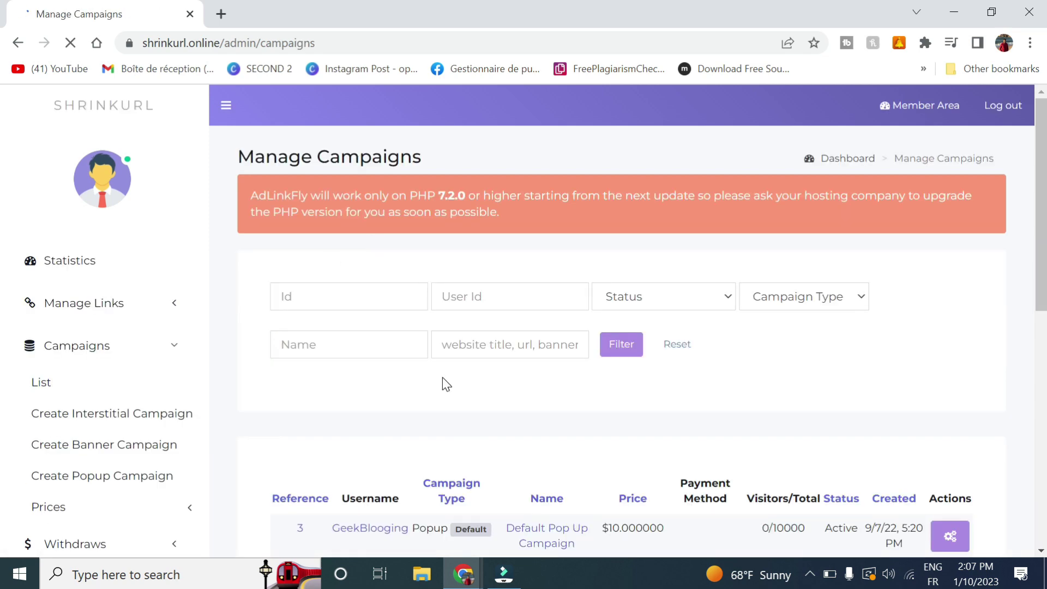
scroll(444, 382, "down", 3)
scroll(444, 381, "down", 2)
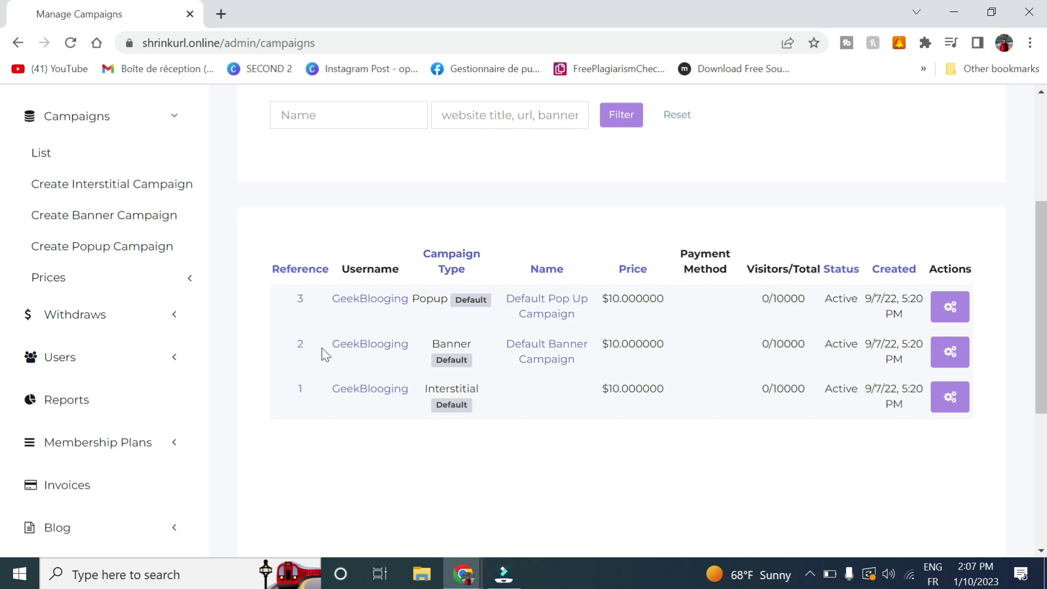
scroll(4, 305, "up", 2)
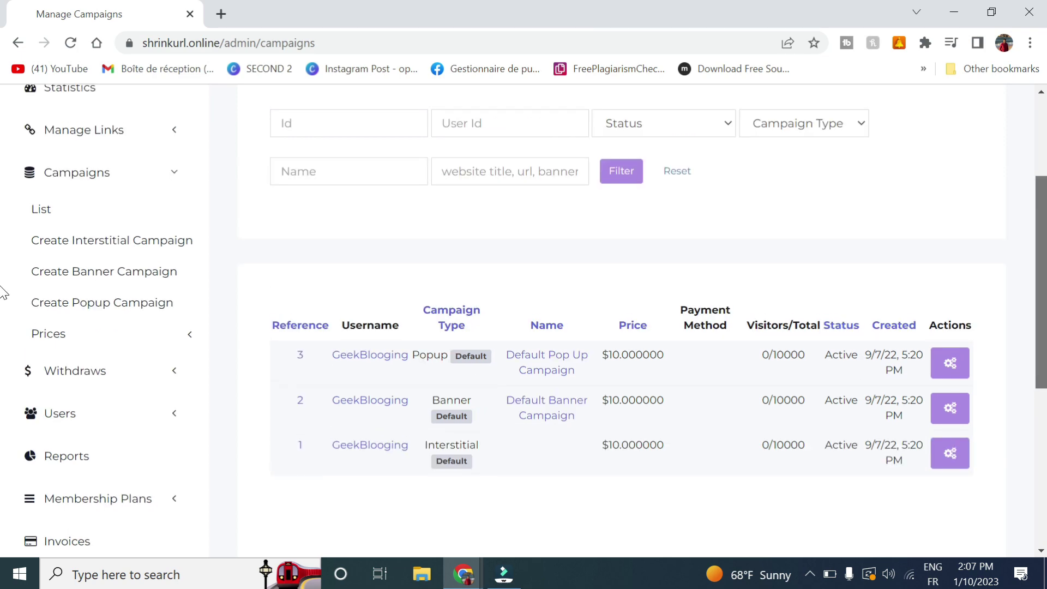
scroll(7, 270, "down", 1)
scroll(10, 257, "up", 2)
scroll(10, 300, "down", 3)
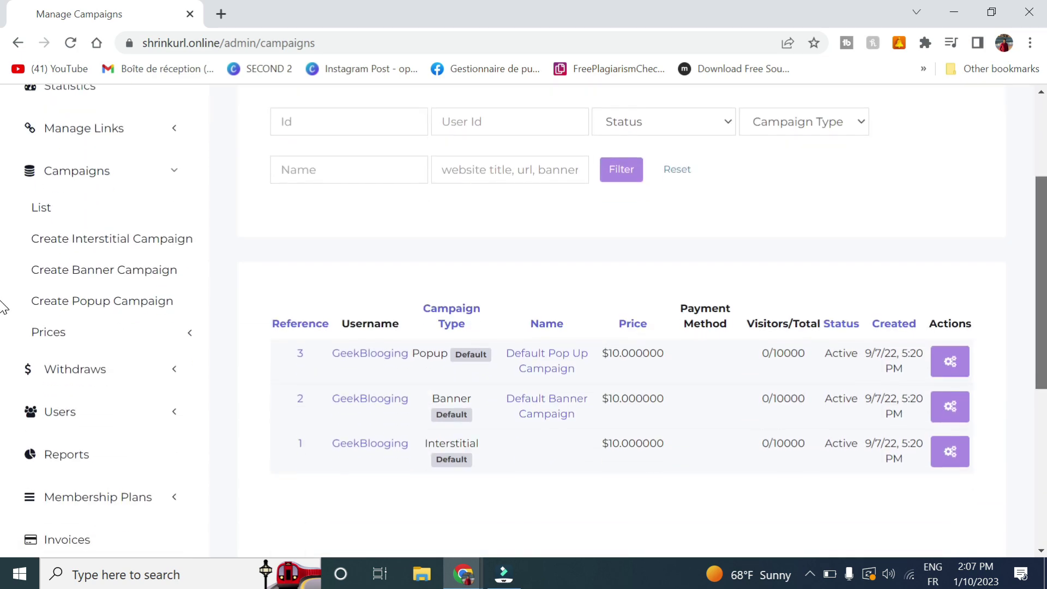
scroll(70, 222, "up", 1)
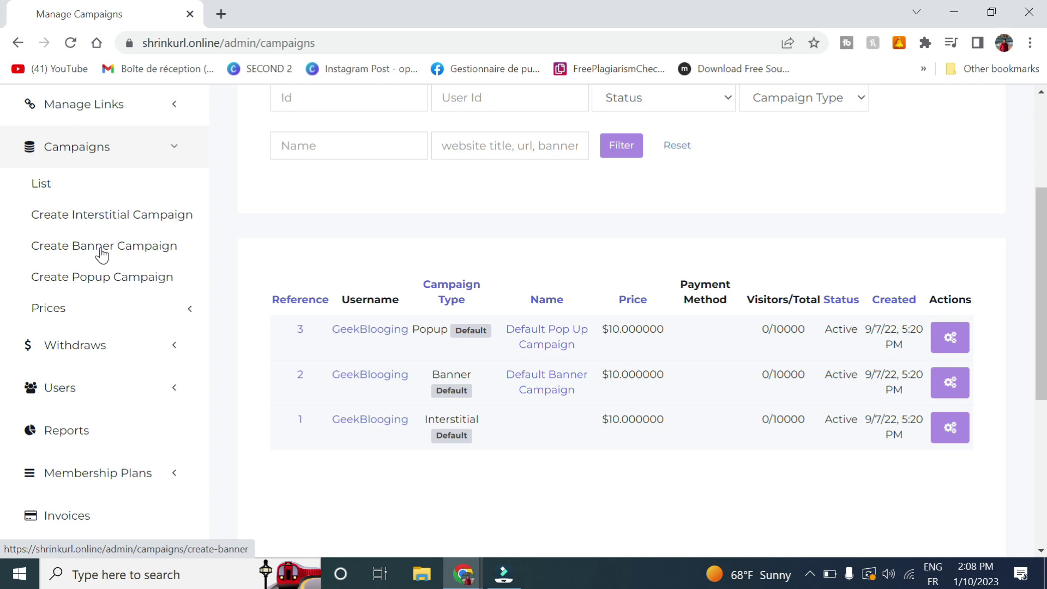
scroll(66, 246, "down", 1)
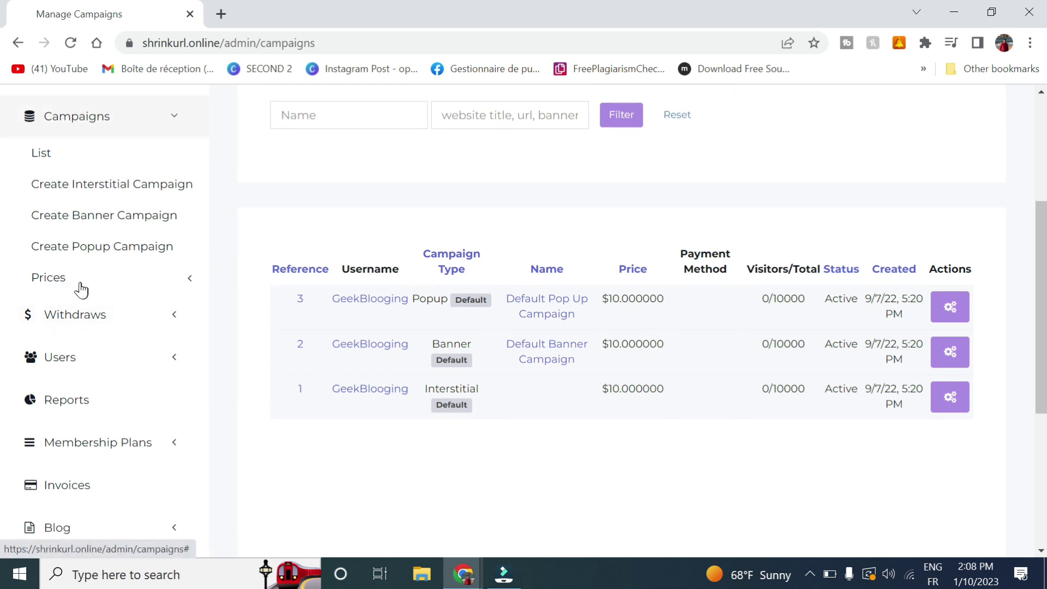
left_click(49, 277)
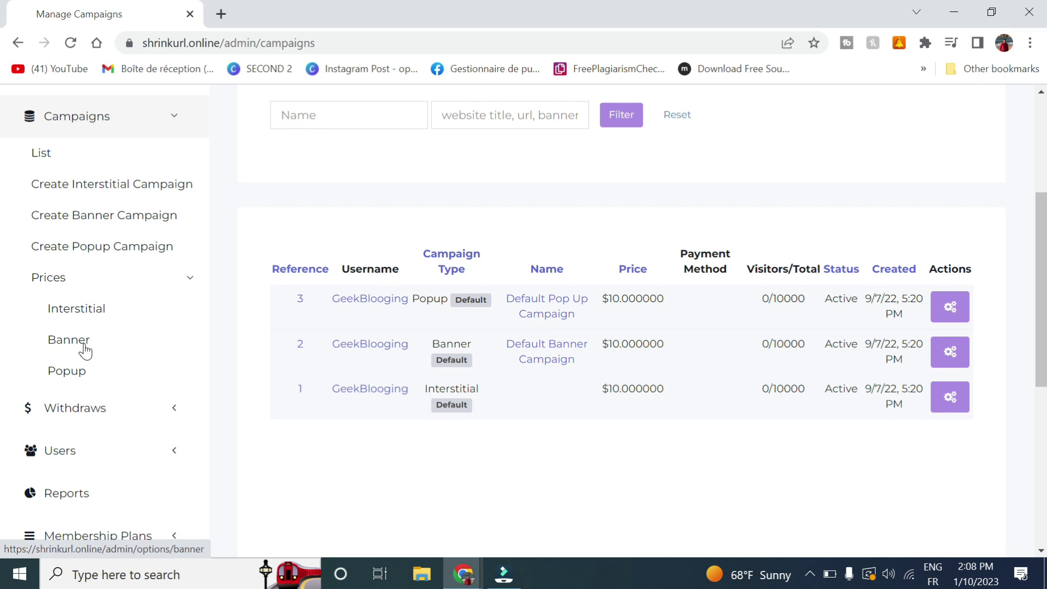
Open Banner prices for the Desktop, Mobile and Tablet traffic source and scroll to the country fields
left_click(67, 342)
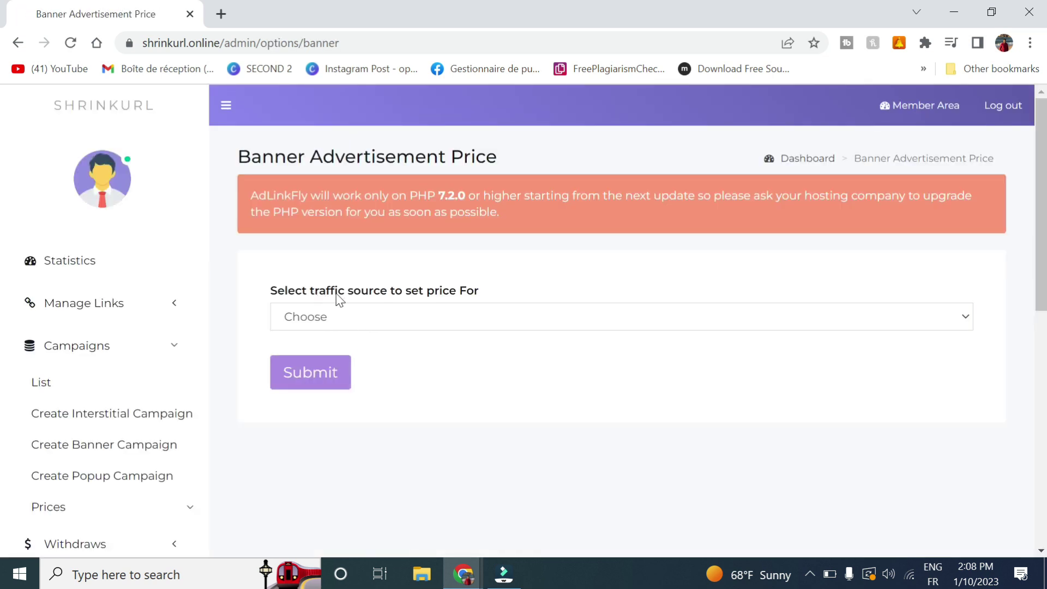
left_click(385, 315)
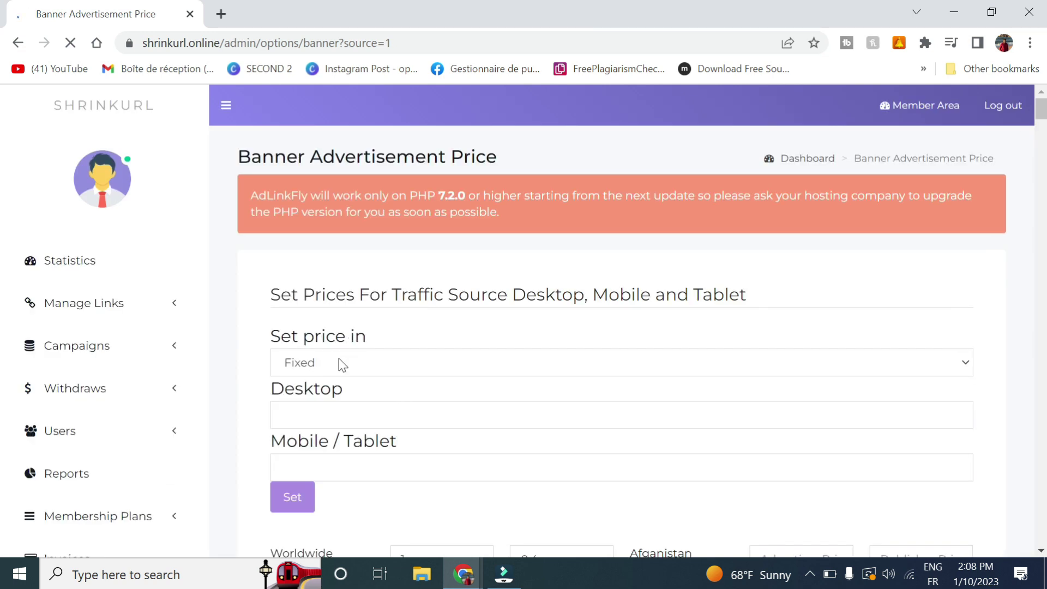
scroll(339, 362, "down", 5)
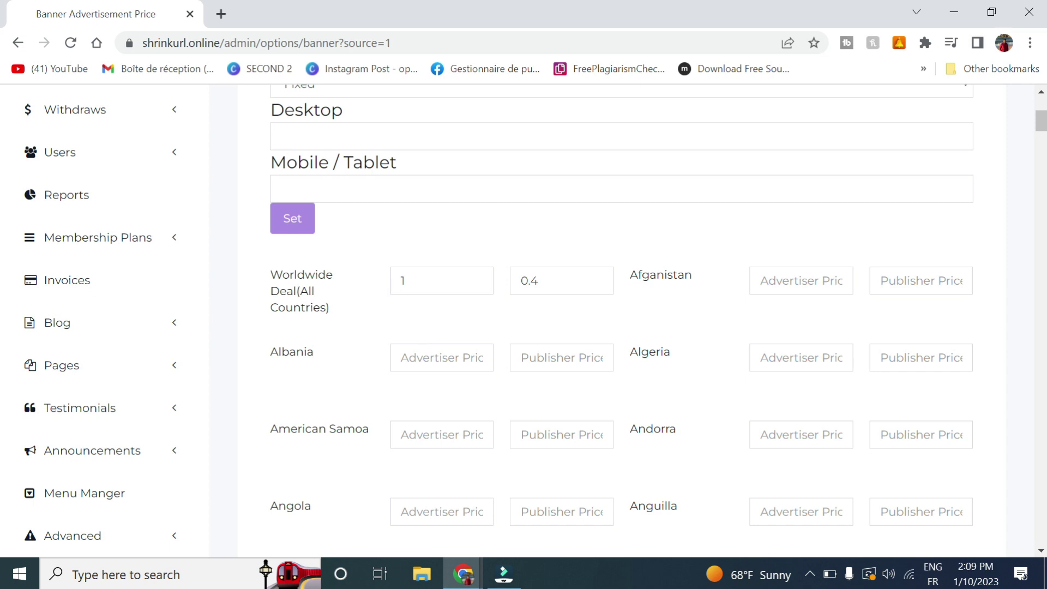
scroll(456, 171, "down", 2)
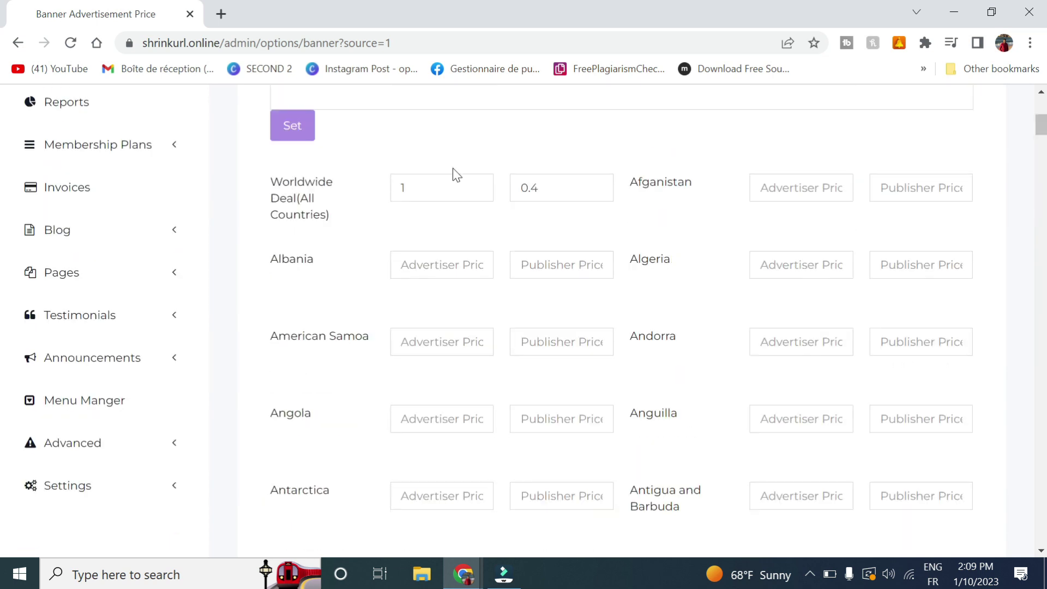
Give the banner Worldwide Deal an advertiser price of 10 and publisher price of 4, and save
double_click(421, 187)
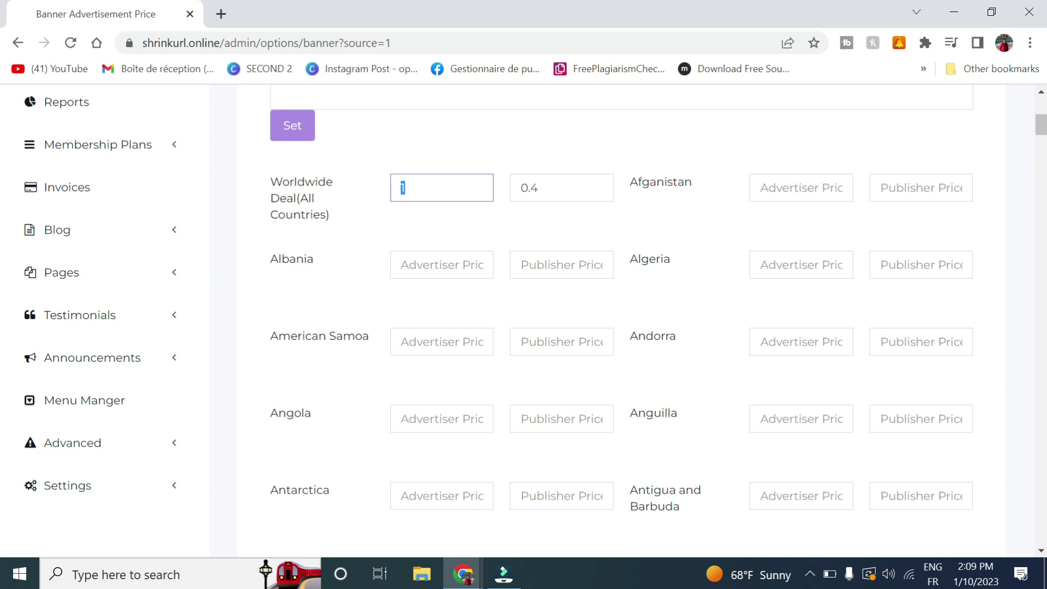
type("10")
key("Tab")
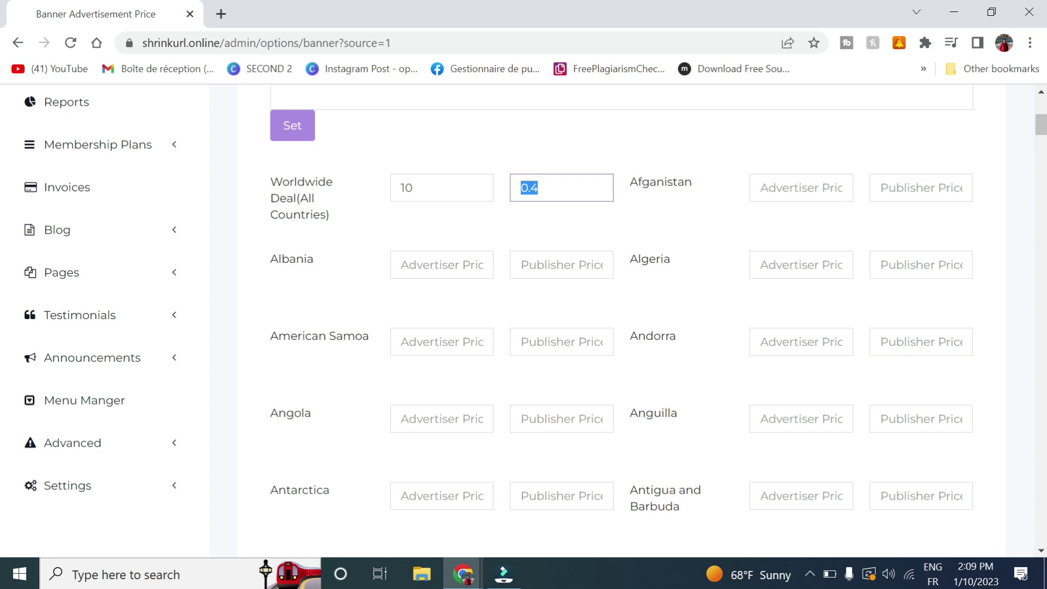
type("4")
left_click(434, 197)
left_click_drag(435, 196, 394, 202)
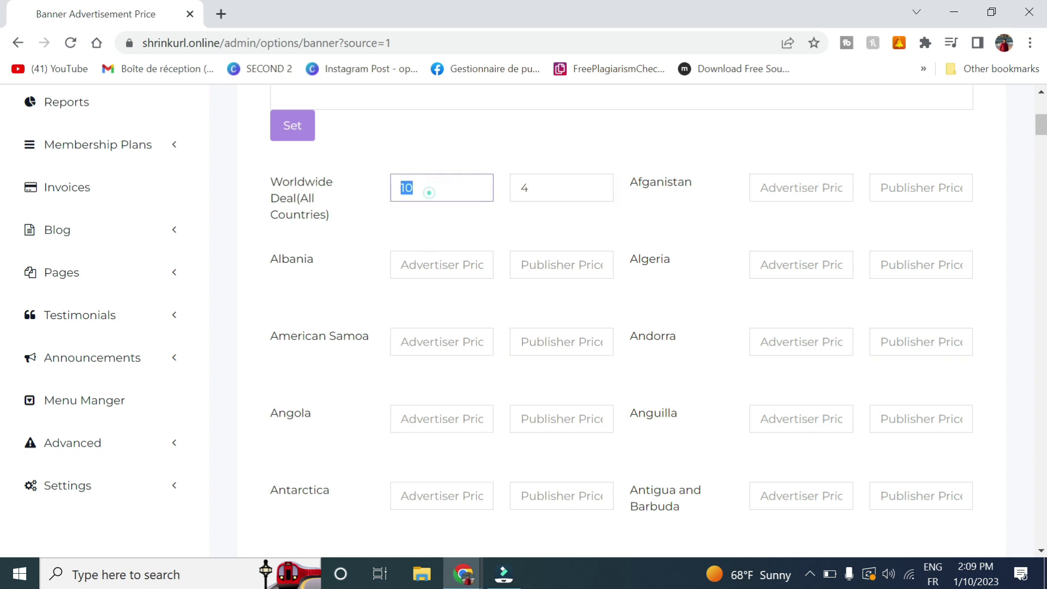
type("10")
left_click(552, 194)
left_click_drag(552, 194, 508, 194)
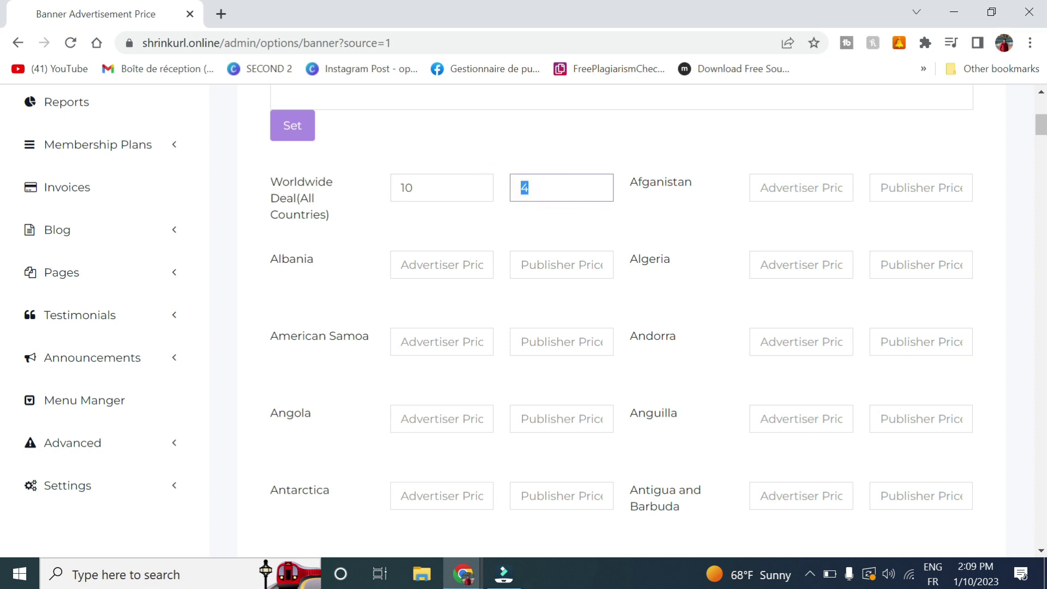
scroll(463, 301, "down", 20)
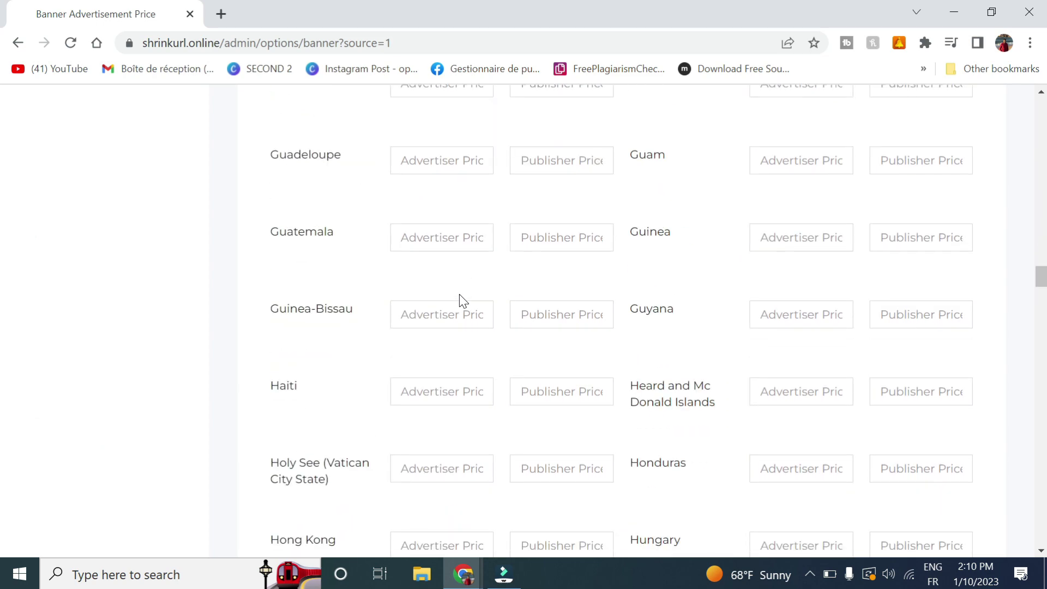
scroll(463, 301, "down", 10)
left_click(292, 413)
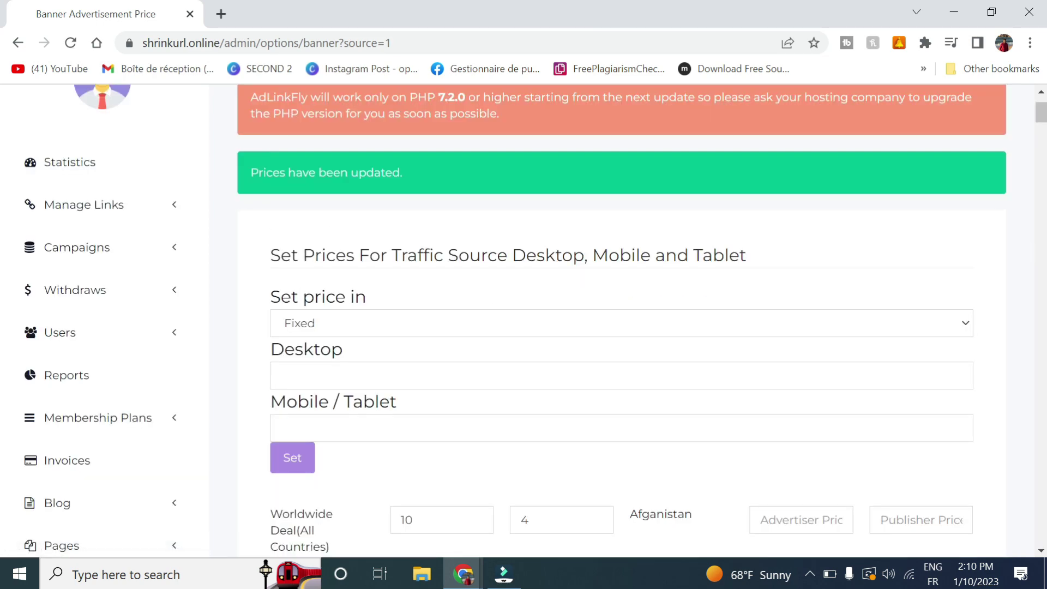
Load the shrinkurl.online member dashboard in a new incognito window
left_click(1029, 43)
left_click(904, 114)
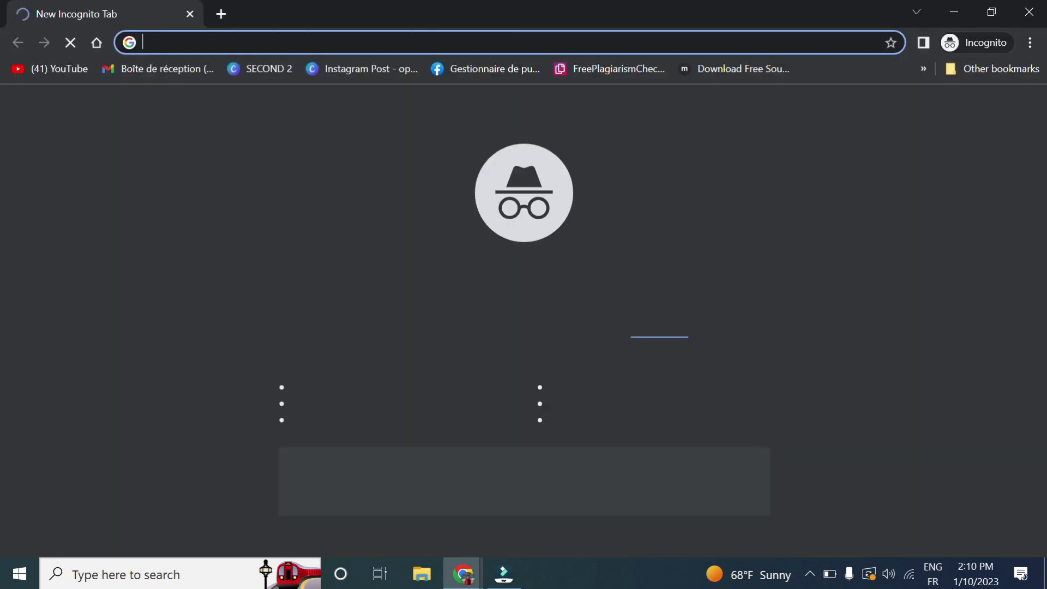
type("shr")
key("Return")
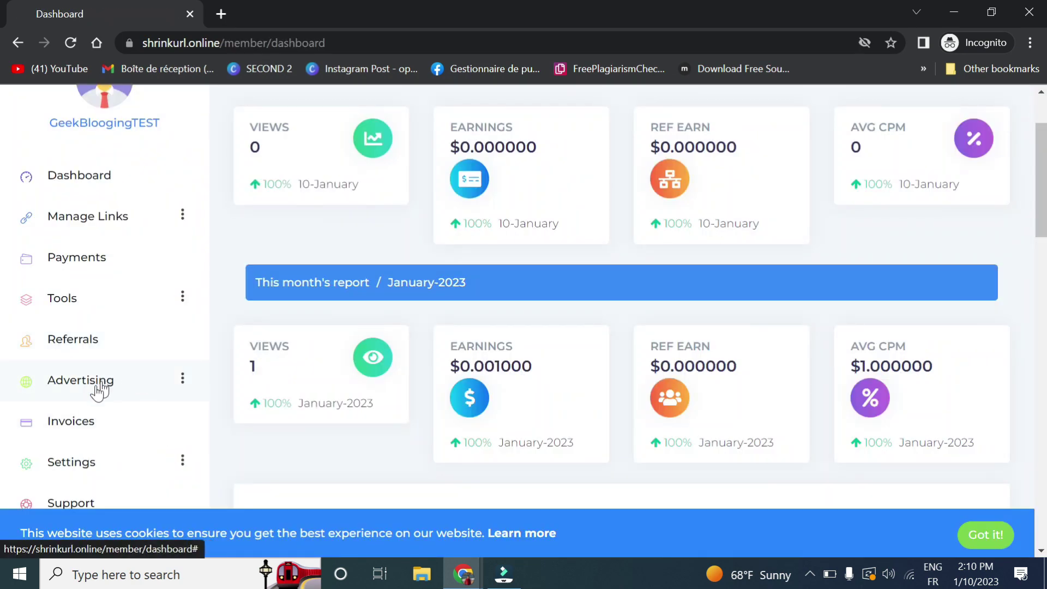
left_click(108, 394)
scroll(107, 395, "down", 10)
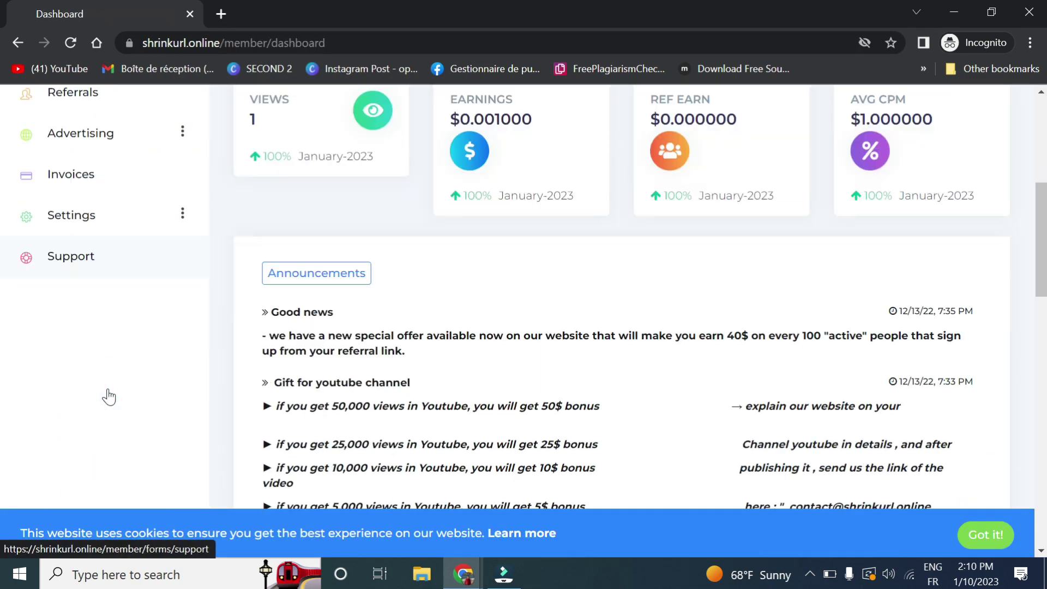
Start a banner campaign targeting Desktop, Mobile and Tablet traffic
scroll(153, 325, "up", 3)
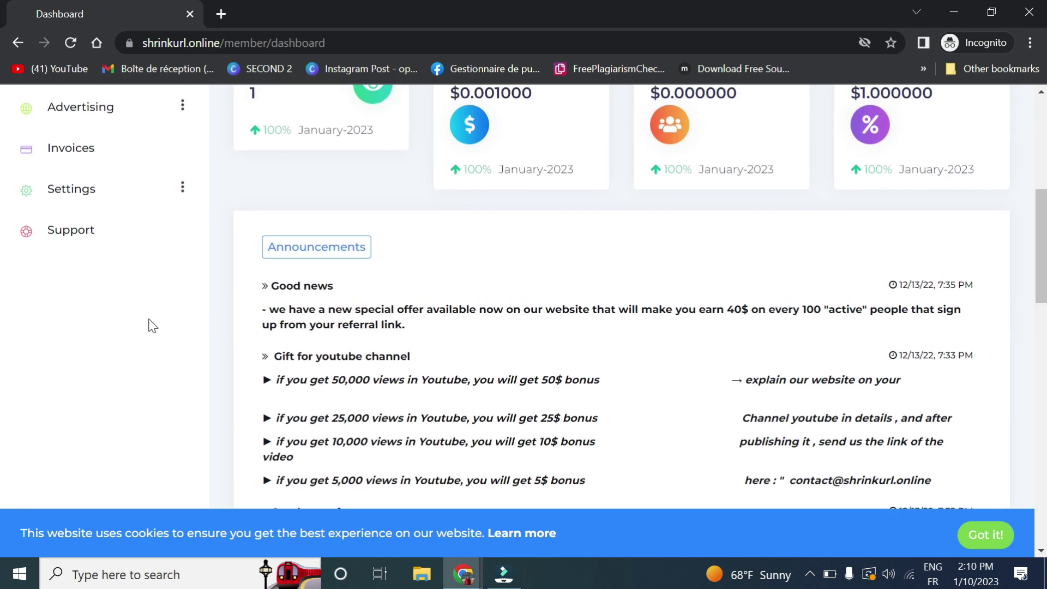
left_click(86, 106)
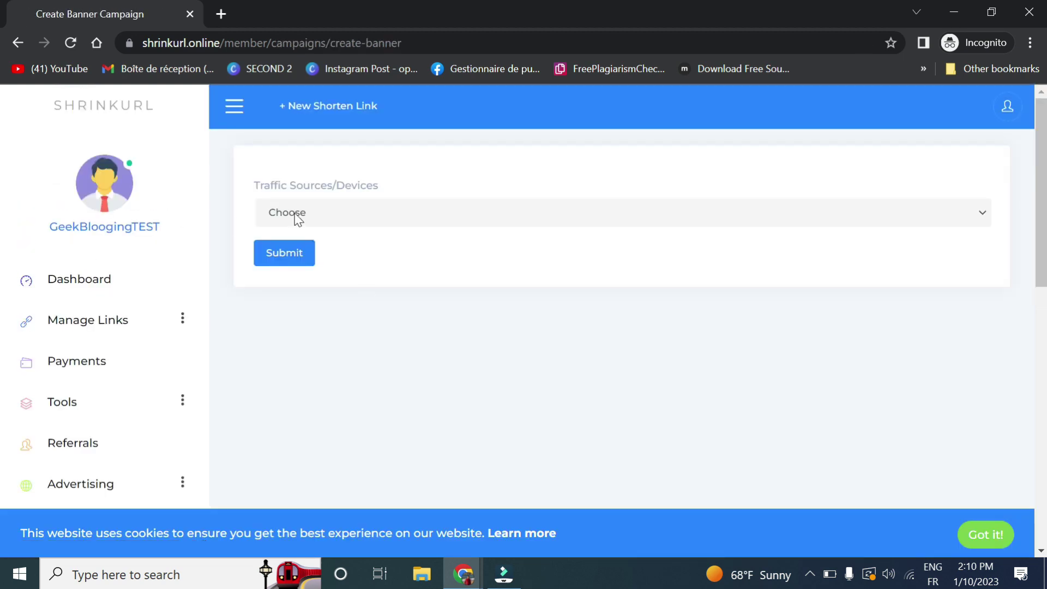
left_click(336, 214)
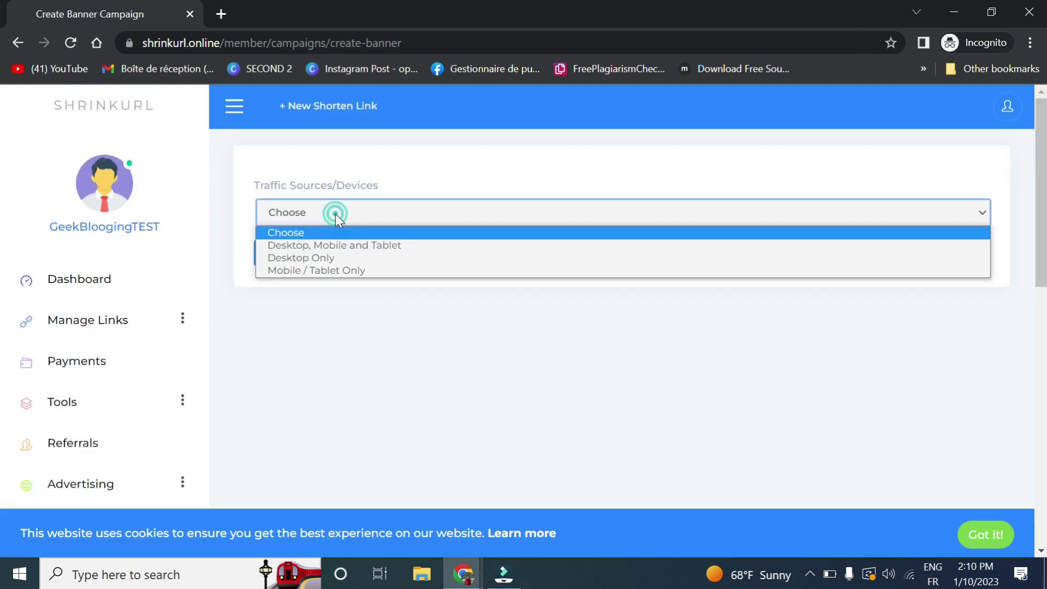
left_click(323, 247)
left_click(299, 250)
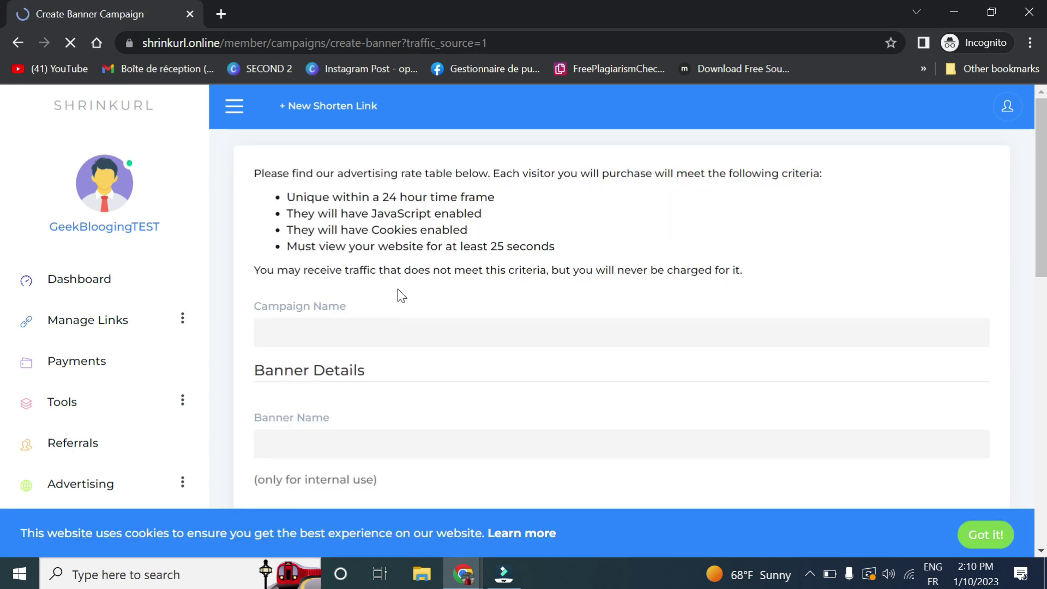
scroll(402, 295, "down", 2)
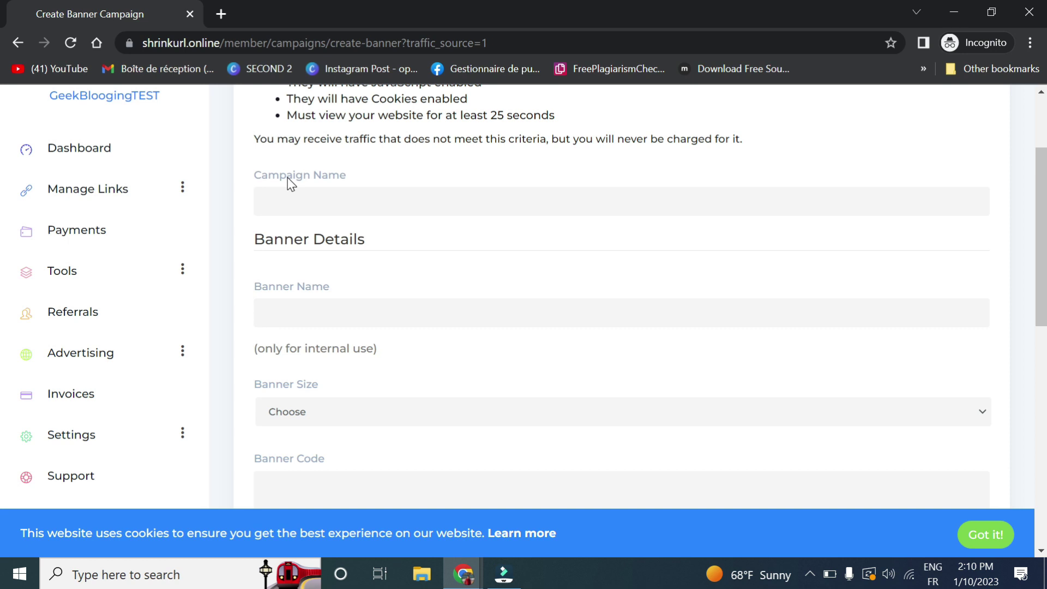
Name the campaign 'affiliate', replacing the earlier mistyped text
left_click(315, 199)
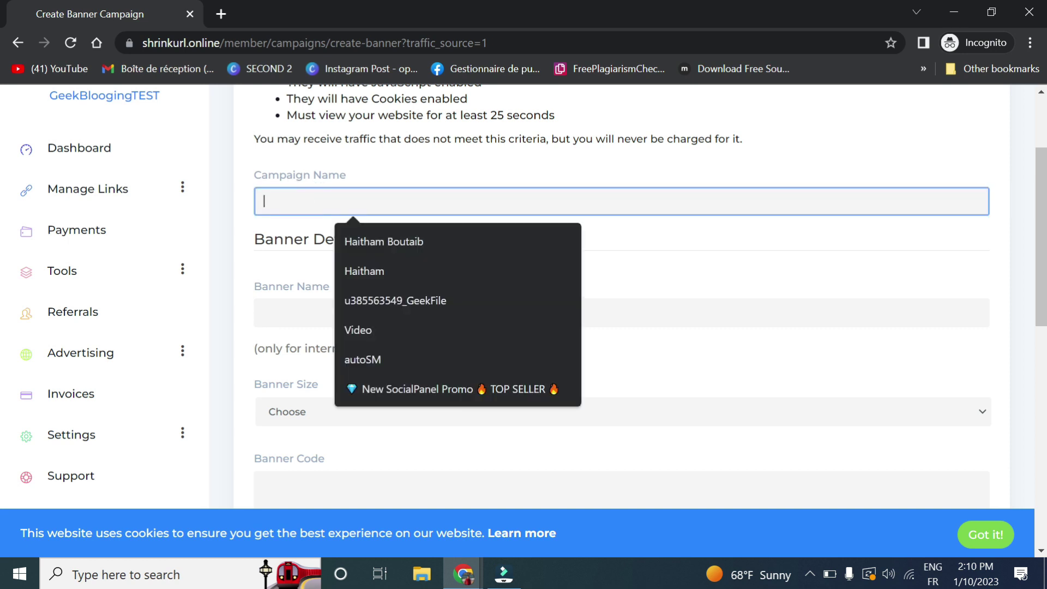
type("!")
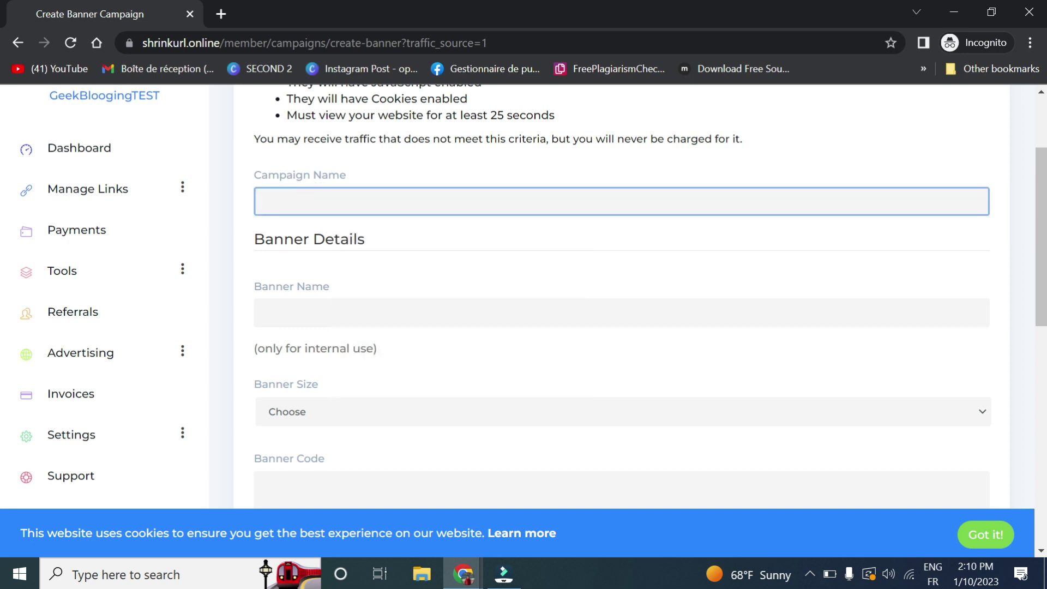
key("Return")
type("Youtub")
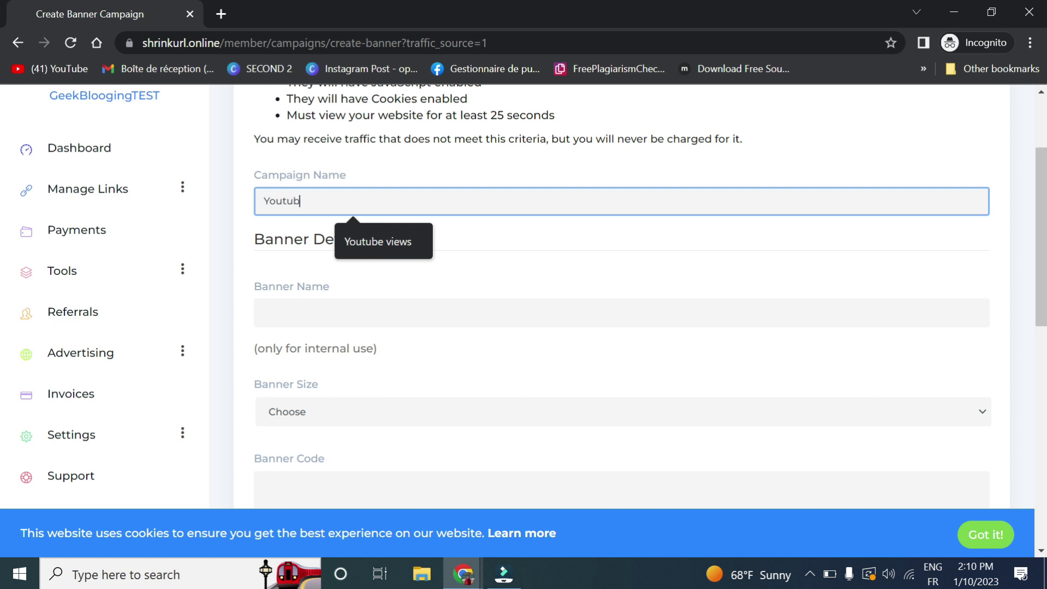
type("m")
key("BackSpace")
type("e")
left_click(292, 306)
key("shift+Tab")
key("ctrl+a")
left_click(304, 202)
key("ctrl+a")
type("affi")
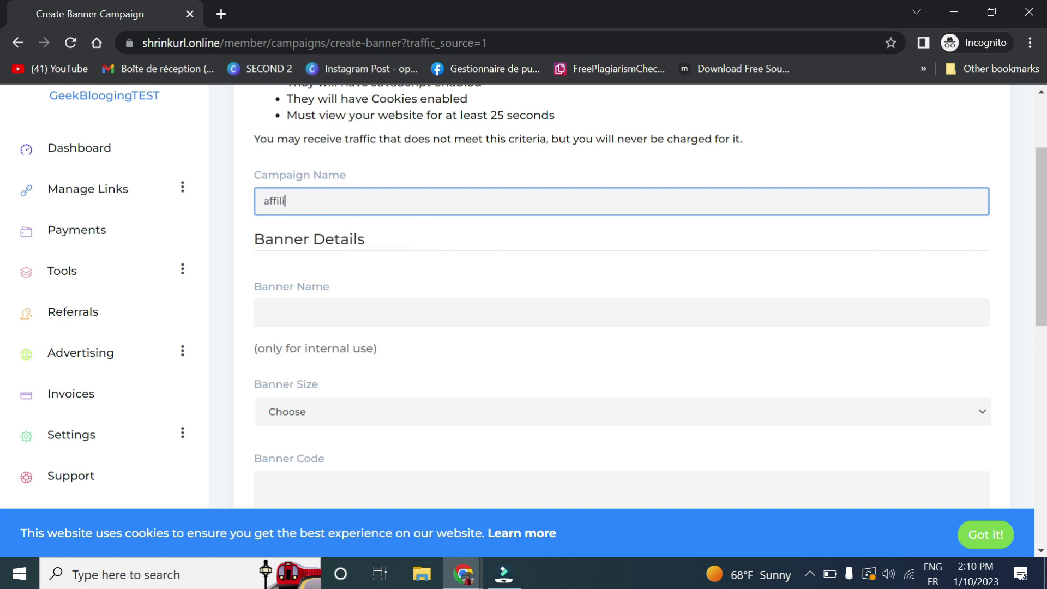
left_click(306, 304)
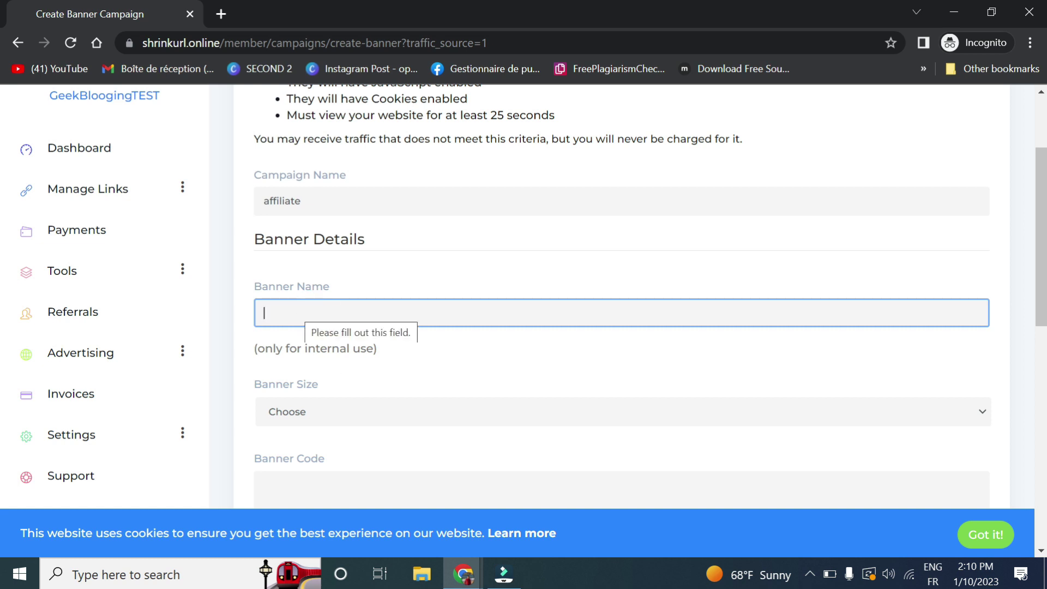
Choose the Leaderboard - 728x90 banner size for the campaign
left_click_drag(273, 349, 397, 366)
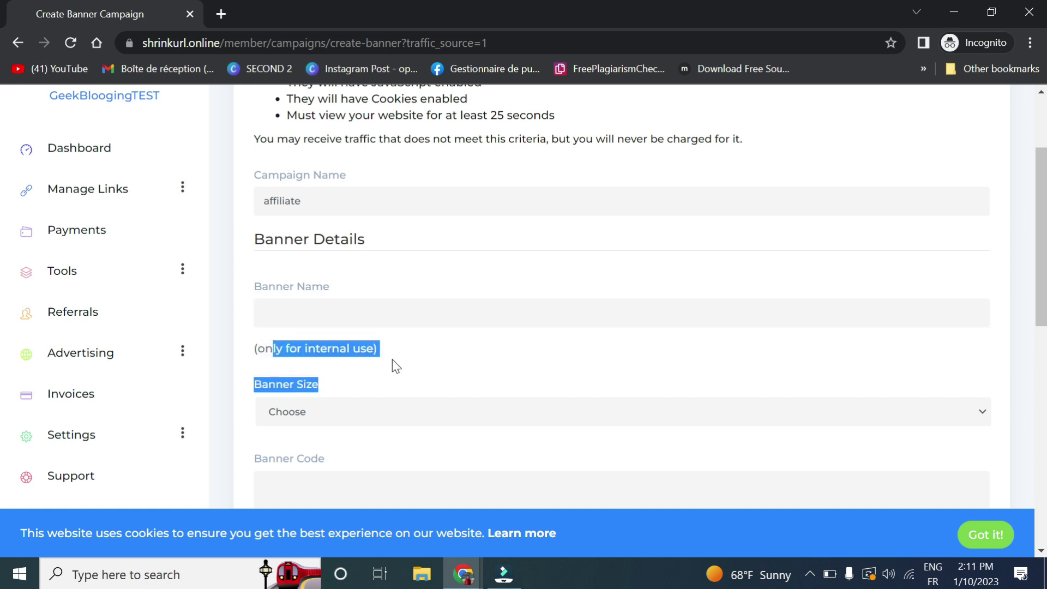
left_click(331, 305)
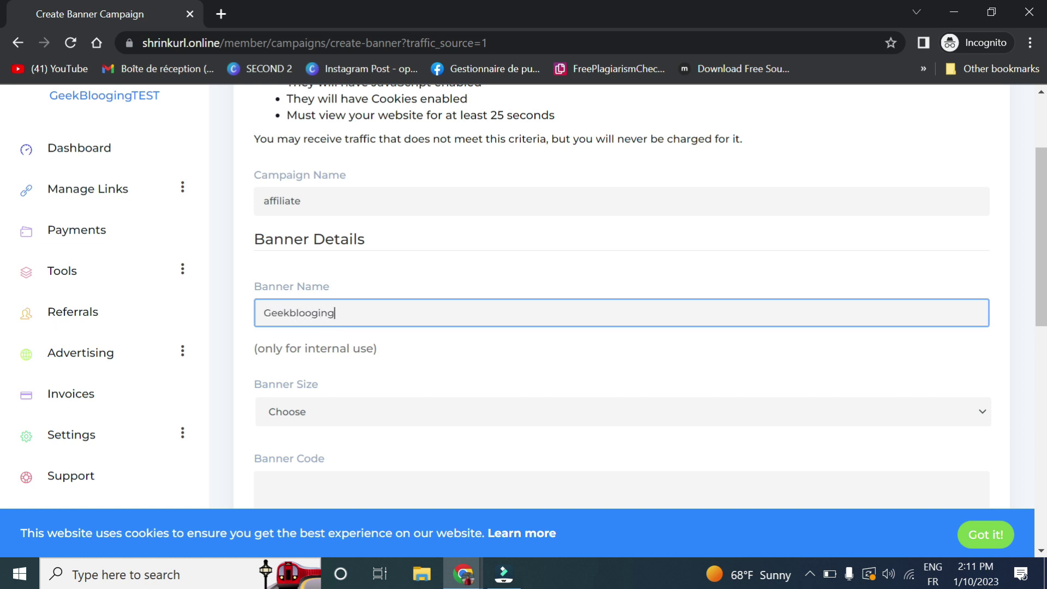
scroll(318, 287, "down", 3)
key("ctrl+a")
left_click(288, 269)
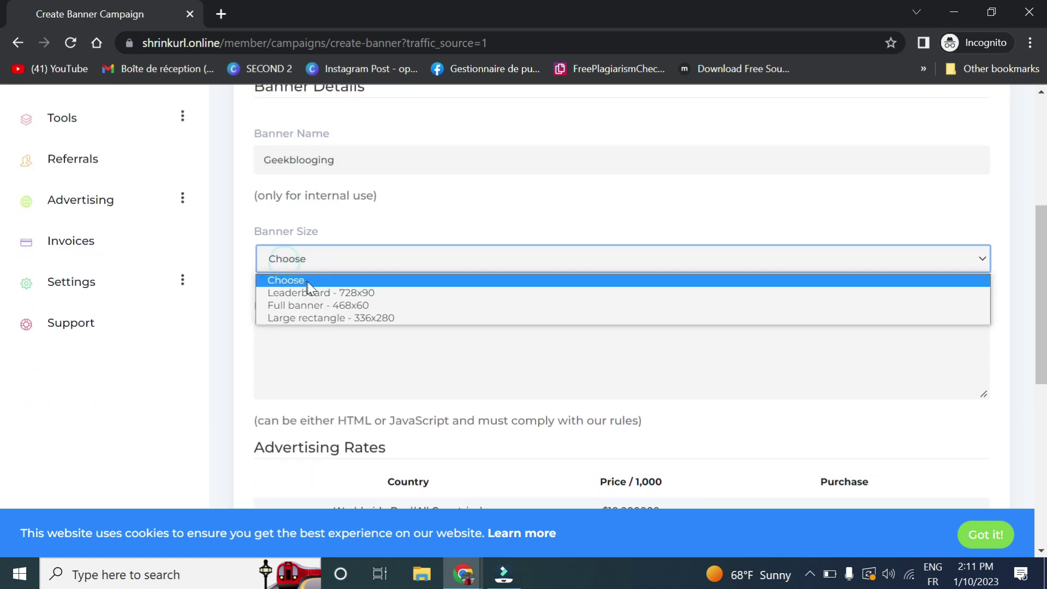
left_click(299, 293)
Paste the enforex 728x90 banner HTML into Banner Code and review the per-1,000 visitor rates
left_click(316, 342)
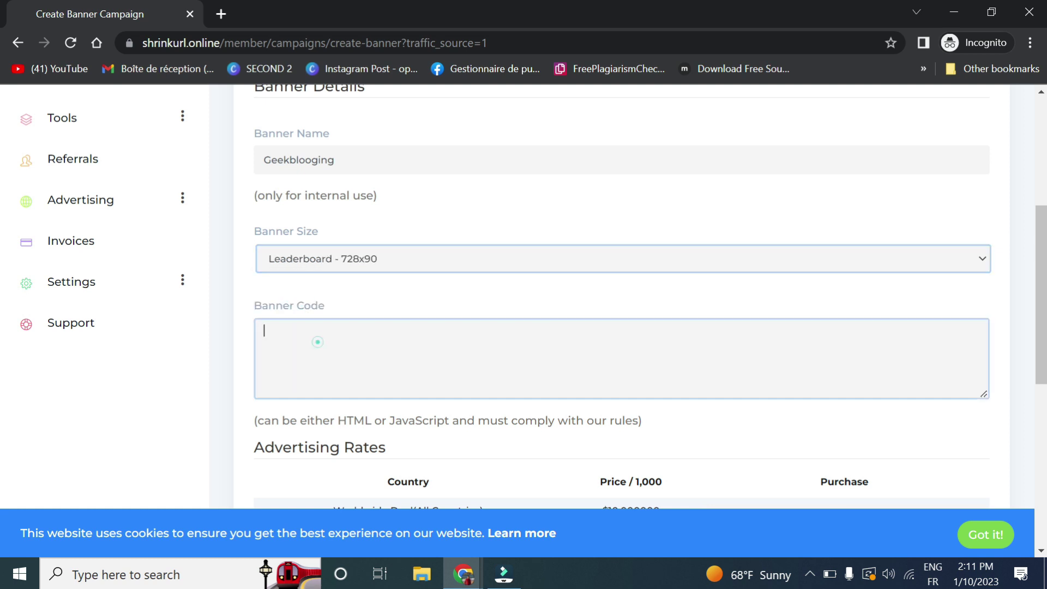
scroll(382, 344, "down", 2)
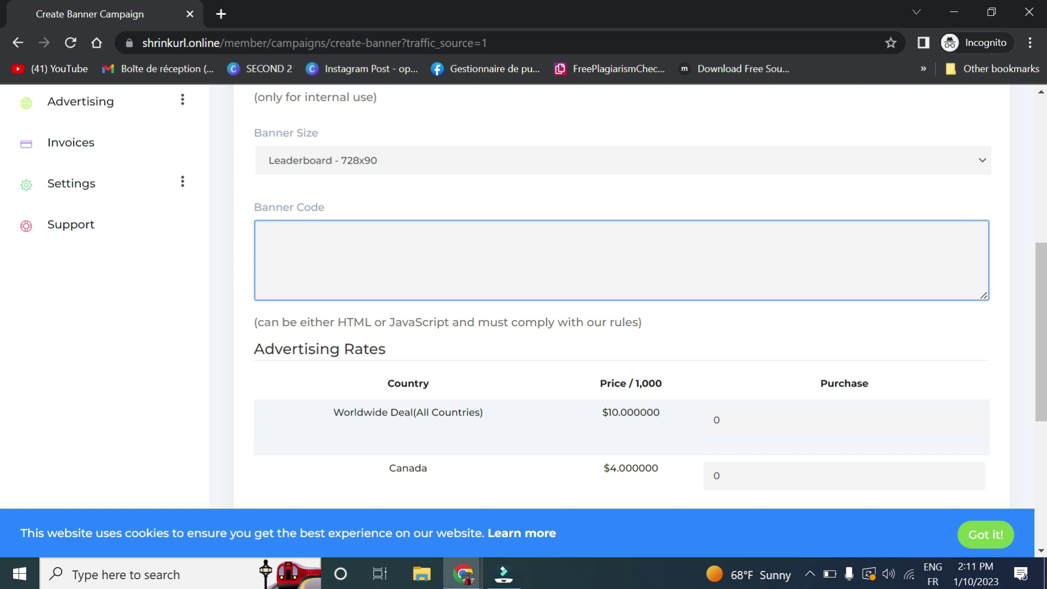
left_click(215, 17)
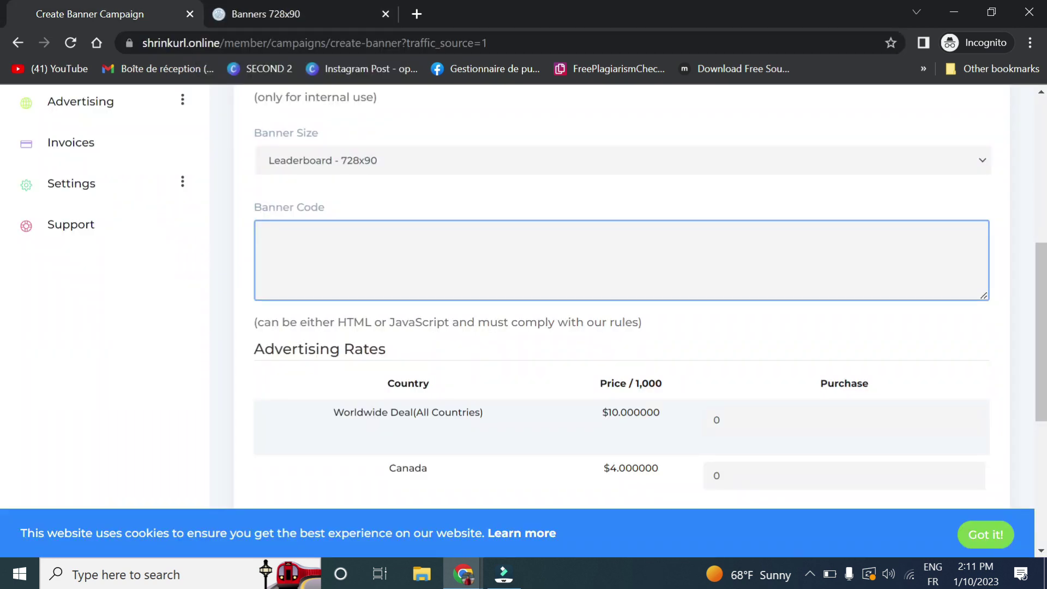
type("<a href=\"https://www.enforex.com/\" rel=\"nofollow\"><img alt=\"Study abroad in Spain\" src=\"https://www.enforex.com/img/banners/001-animated-728x90.gif\" border=\"0\"></a>")
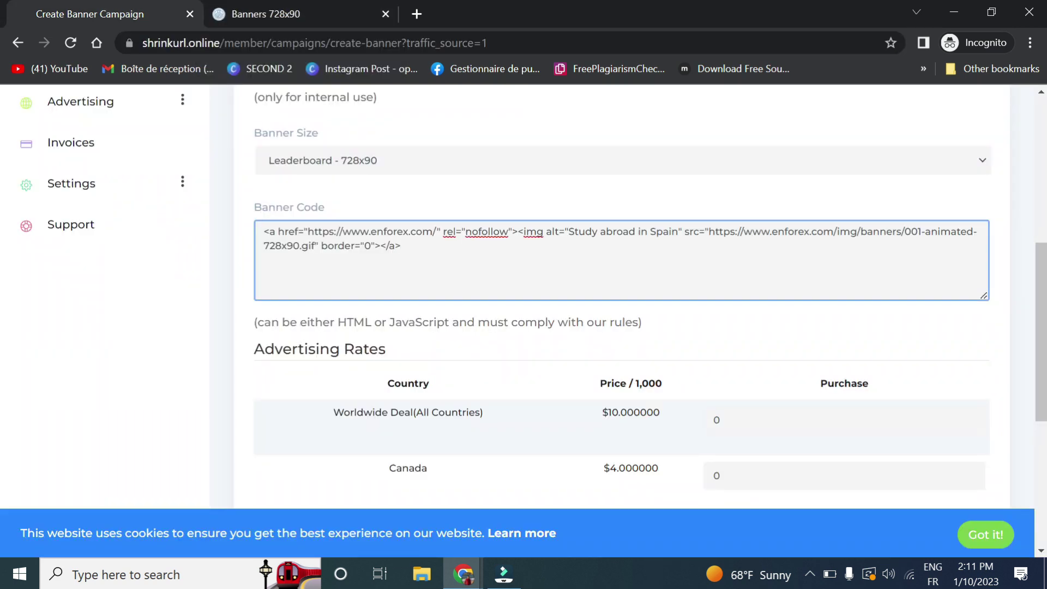
scroll(399, 308, "down", 2)
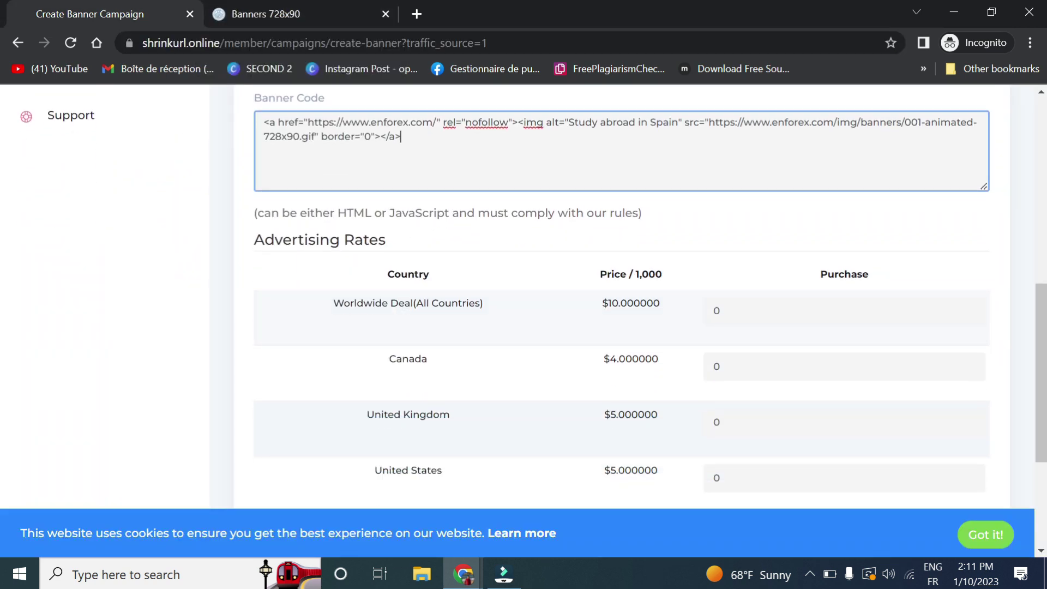
left_click_drag(349, 304, 483, 307)
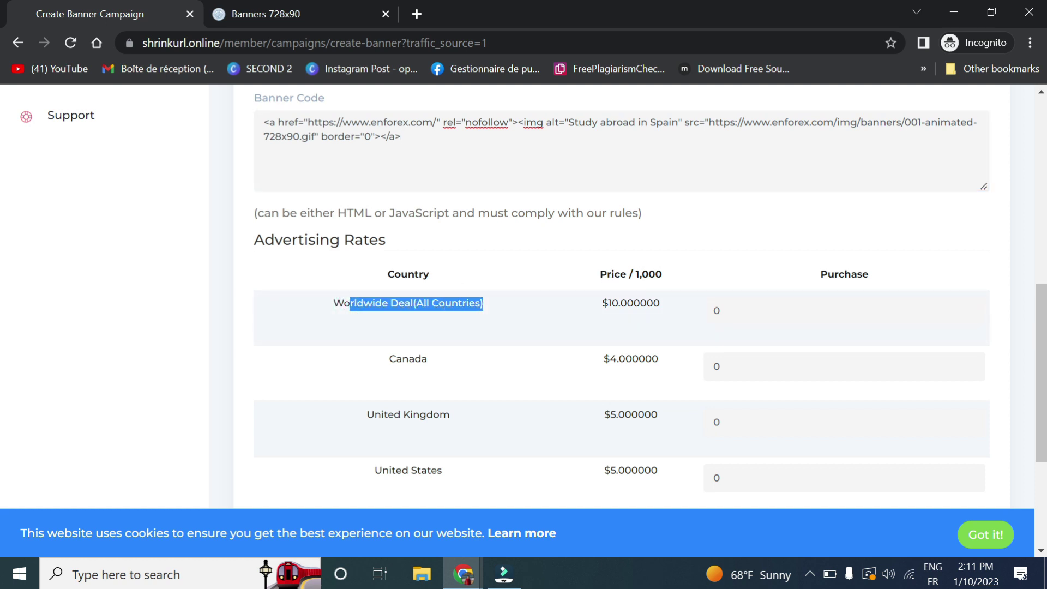
left_click_drag(634, 276, 676, 280)
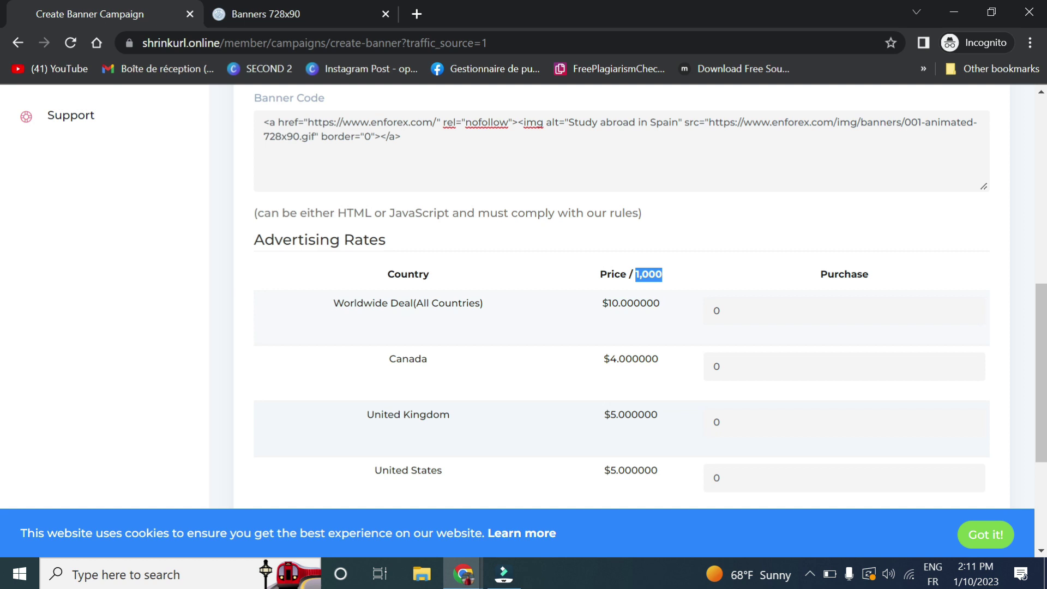
scroll(579, 381, "down", 2)
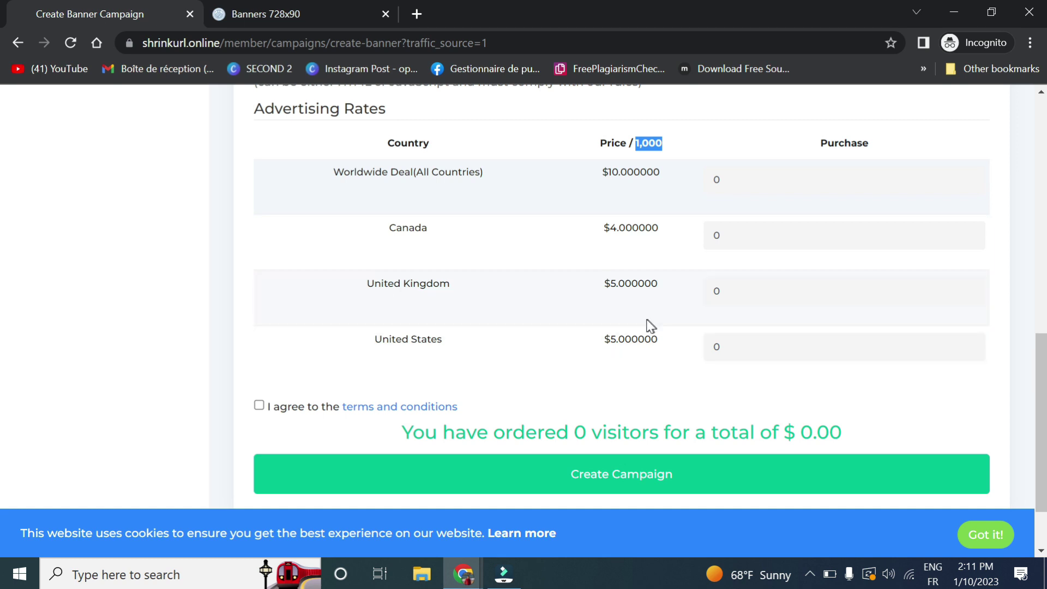
Accept the terms and buy 1 Worldwide Deal unit, totalling 1000 visitors for $10.00
left_click(289, 407)
left_click(720, 180)
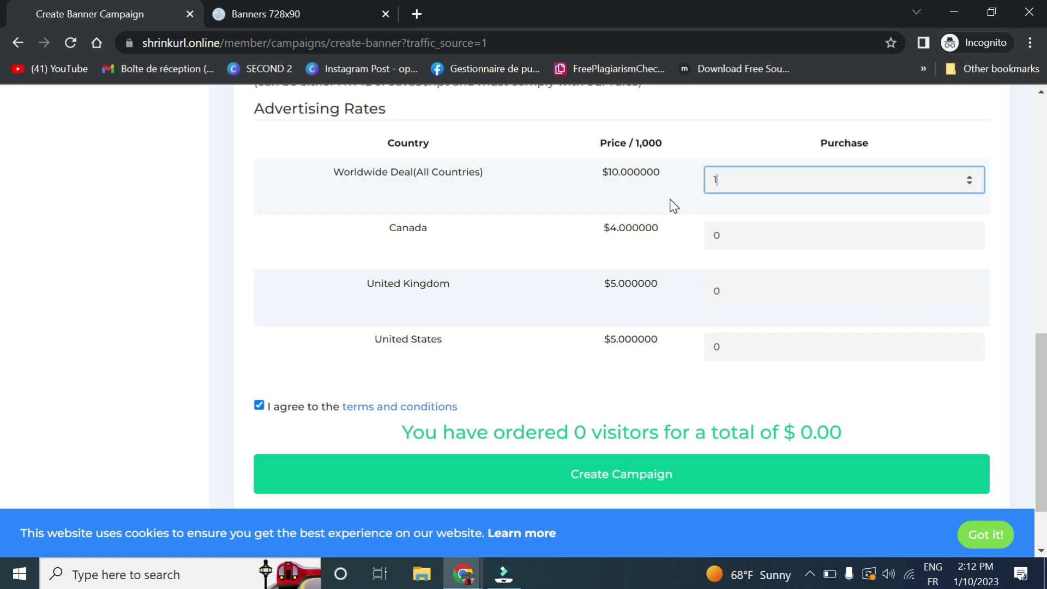
left_click(661, 410)
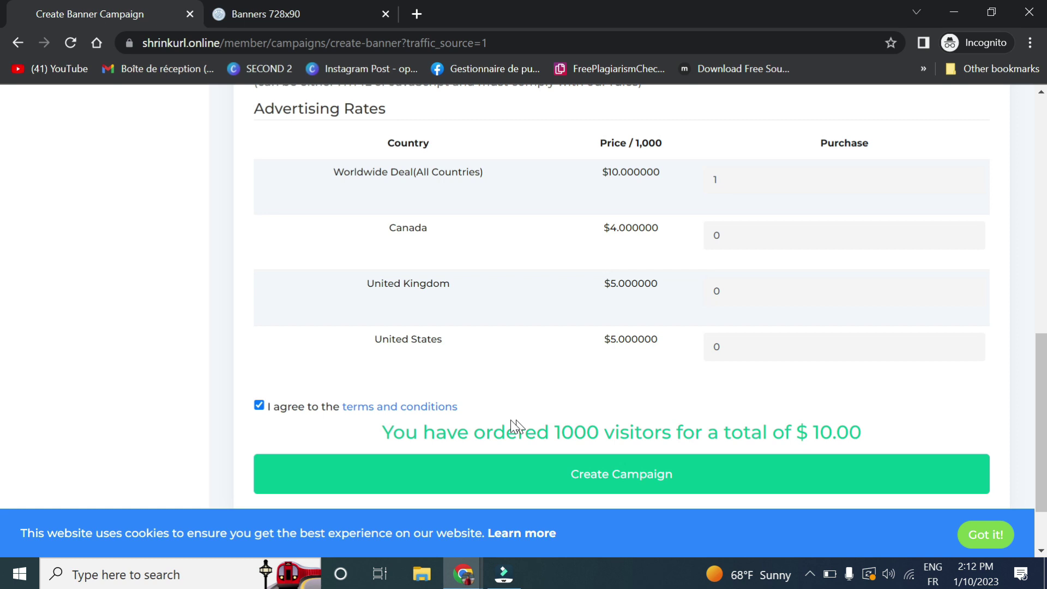
left_click_drag(507, 431, 614, 432)
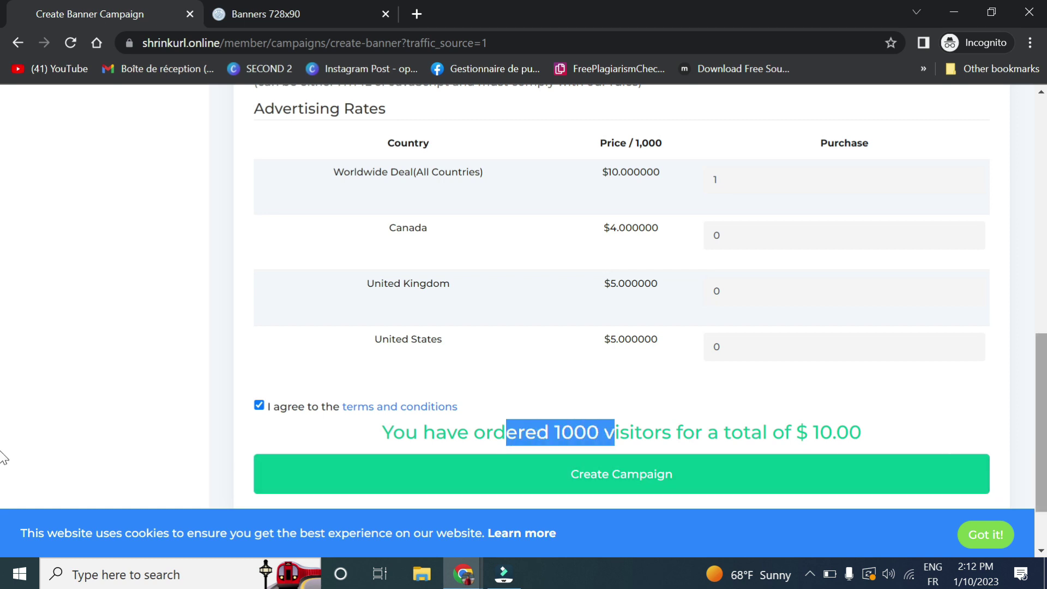
scroll(7, 425, "up", 2)
scroll(4, 444, "down", 2)
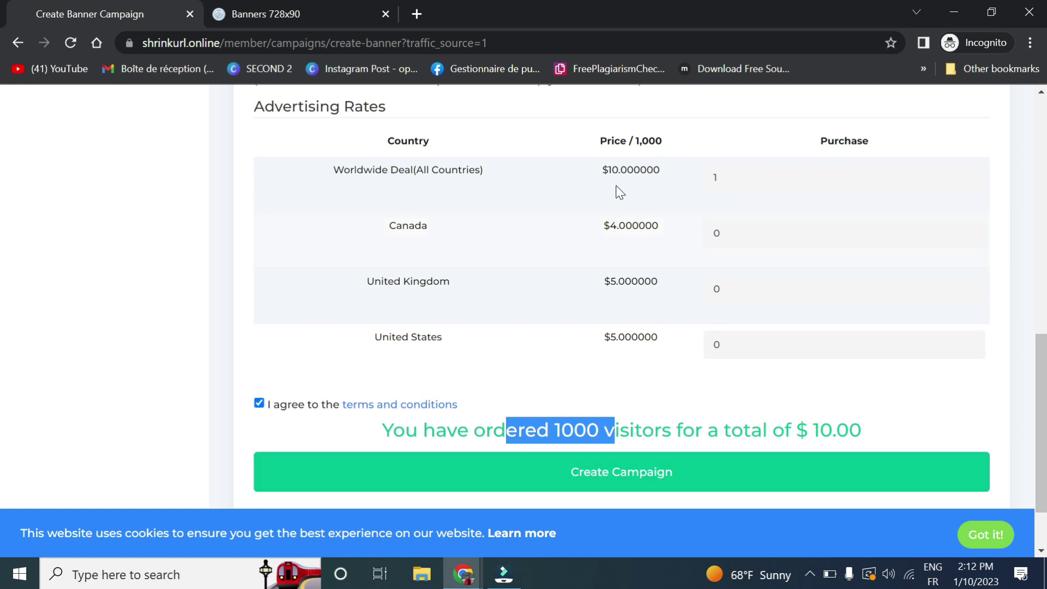
In the admin Users list, edit user #5 and set Money Wallet to 100
mouse_move(464, 573)
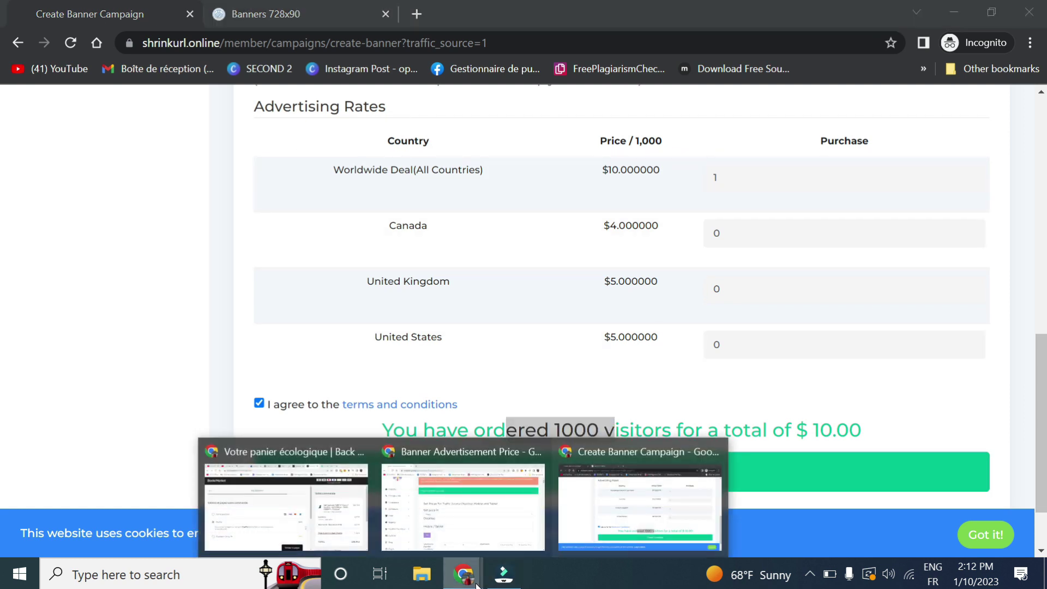
left_click(481, 532)
left_click(65, 330)
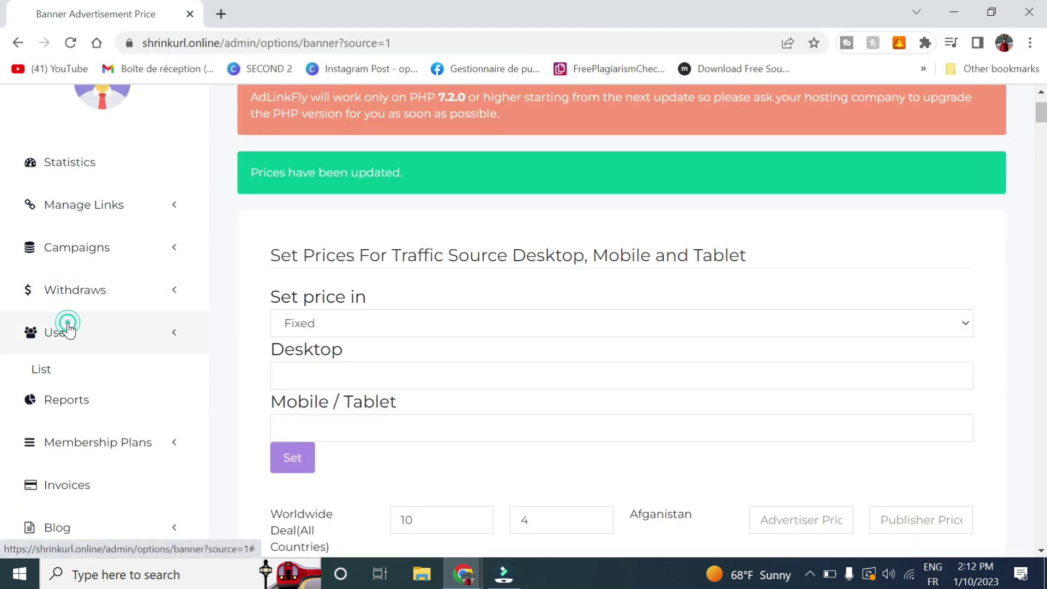
left_click(39, 375)
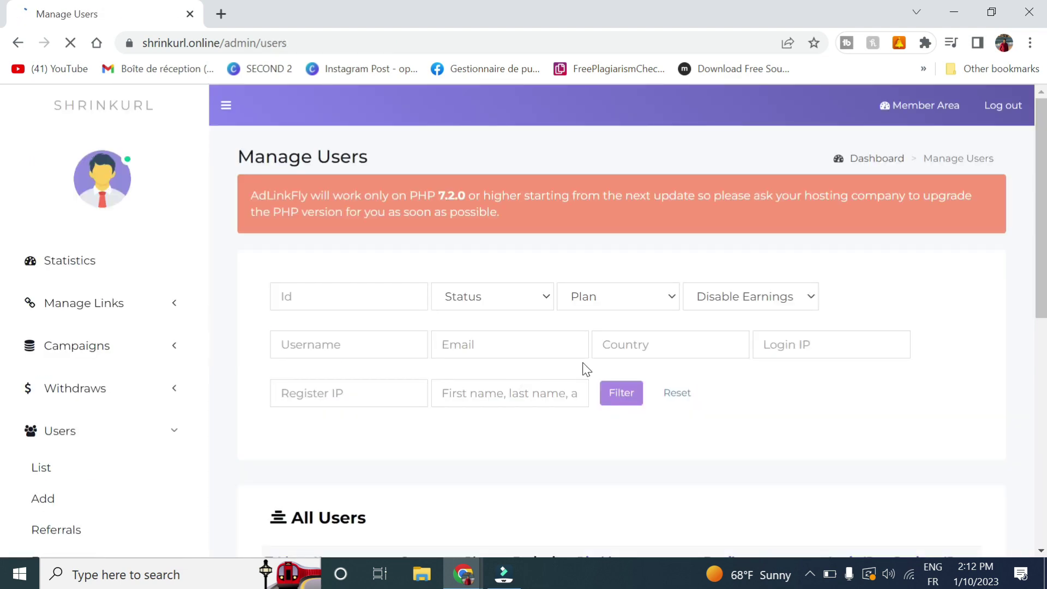
scroll(583, 366, "down", 5)
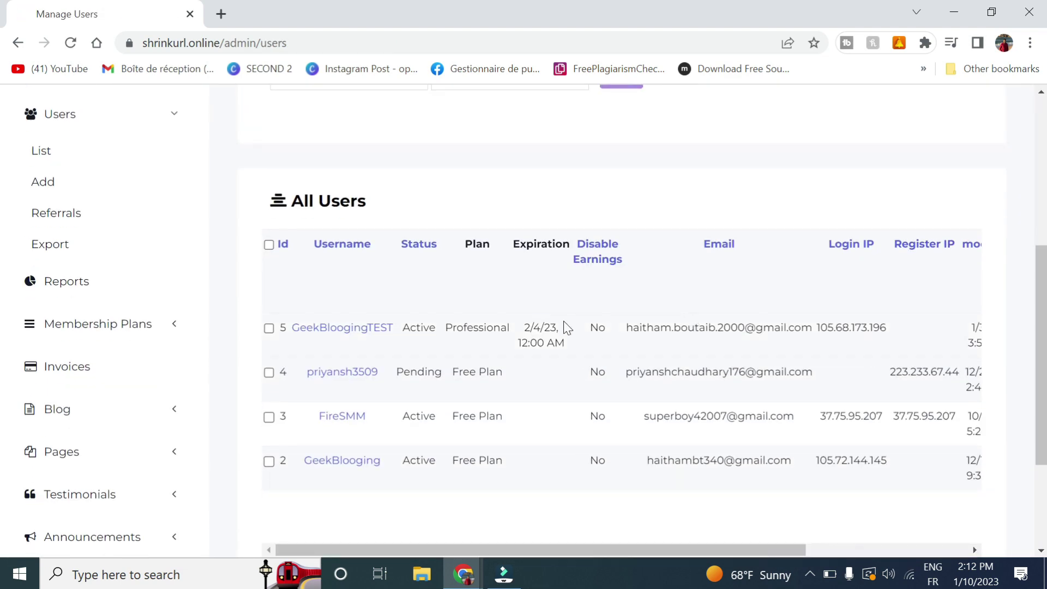
scroll(563, 327, "right", 4)
left_click(872, 341)
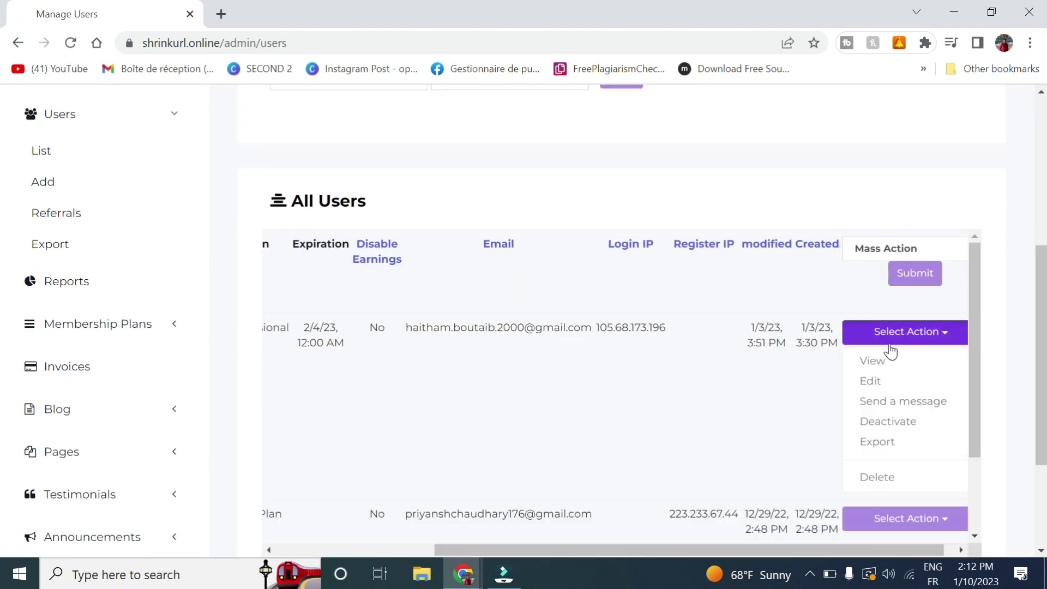
left_click(877, 385)
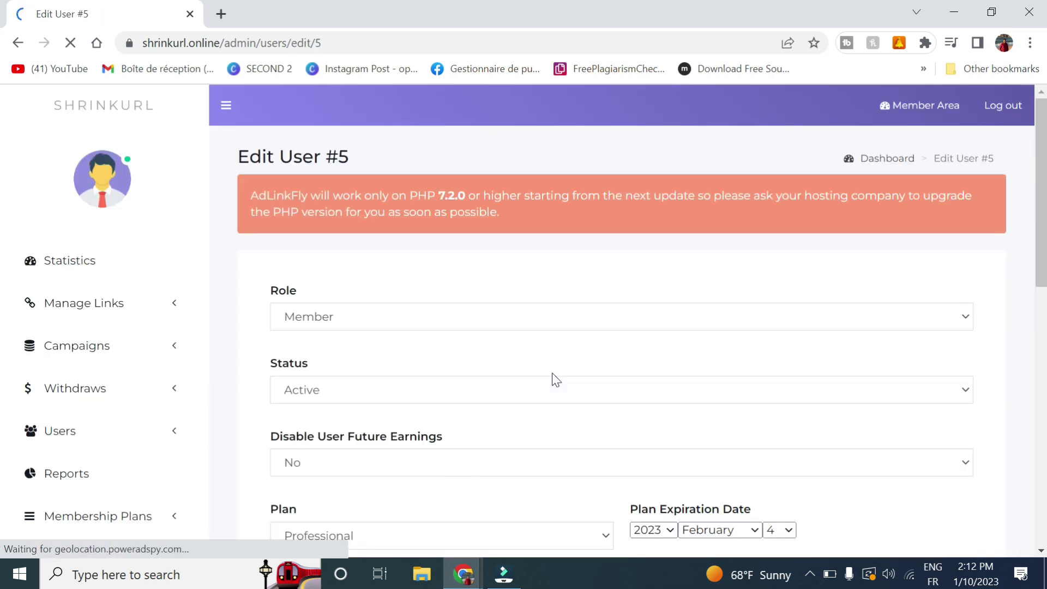
scroll(554, 379, "down", 6)
scroll(555, 380, "down", 4)
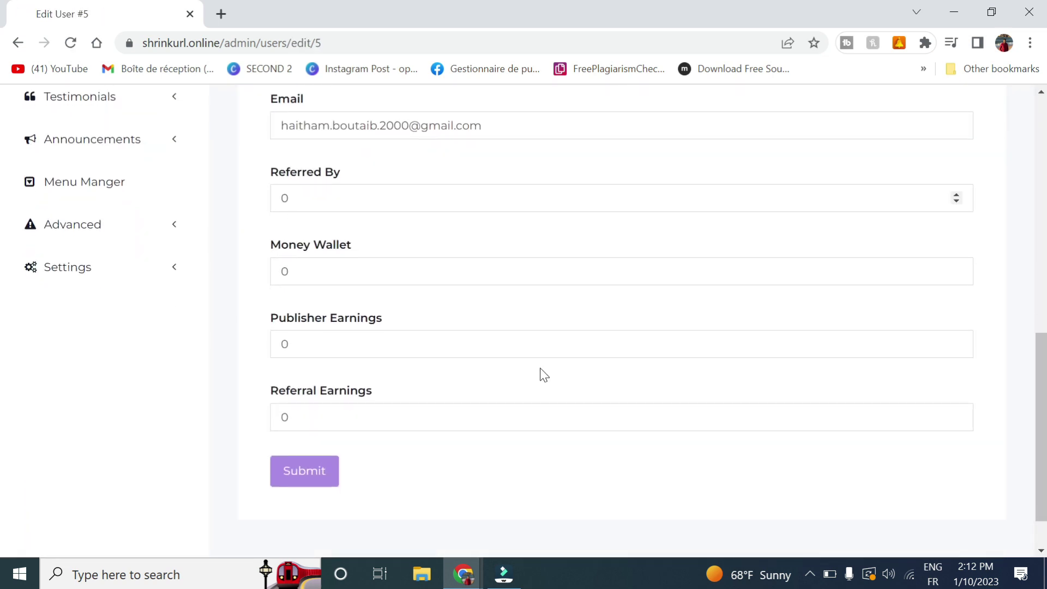
double_click(305, 277)
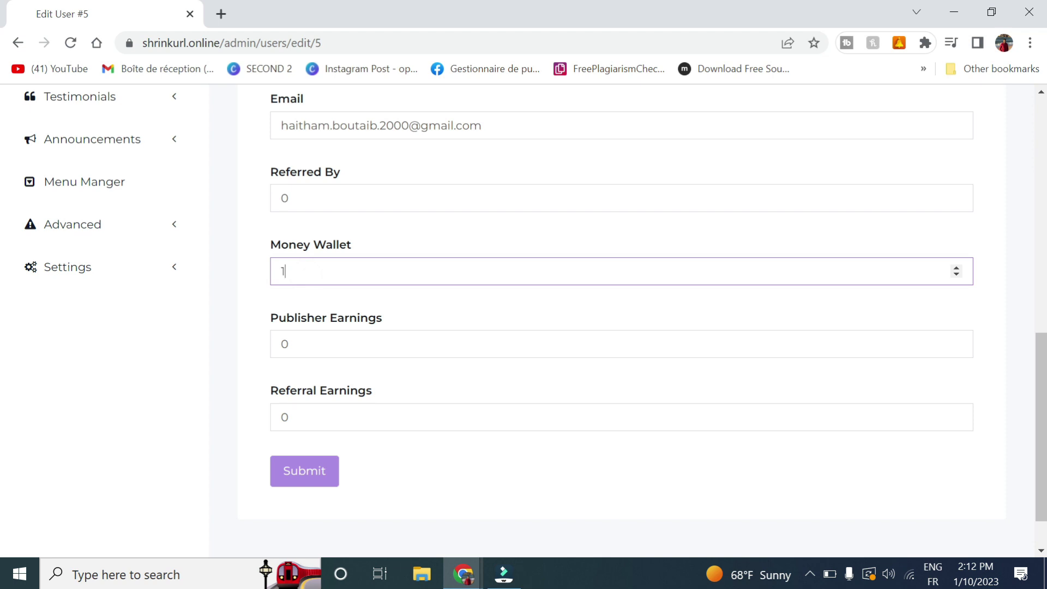
left_click(291, 481)
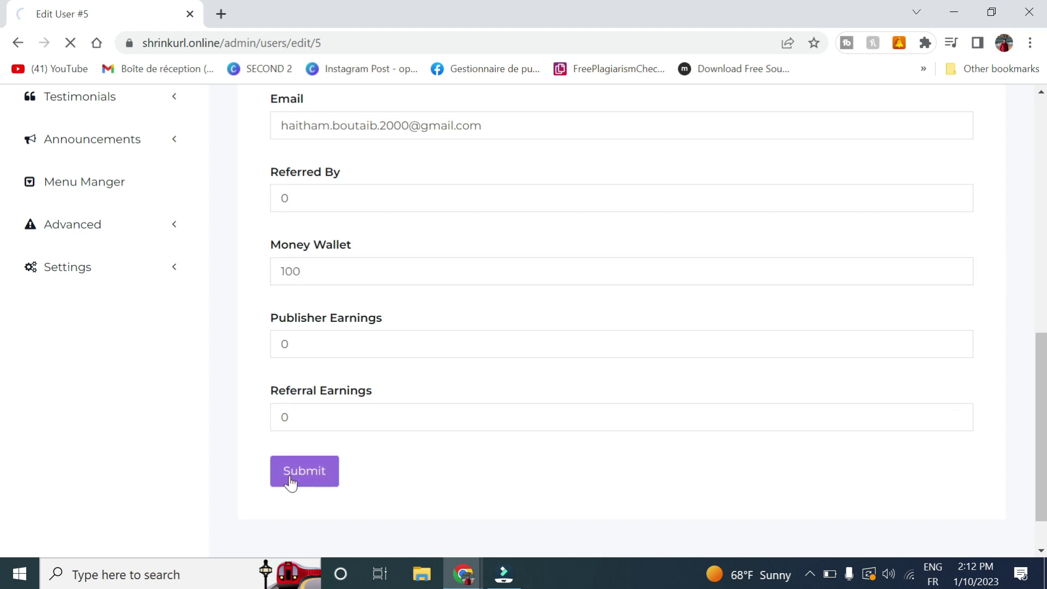
Submit the member's banner campaign form, creating Campaign #4 pending payment
mouse_move(463, 574)
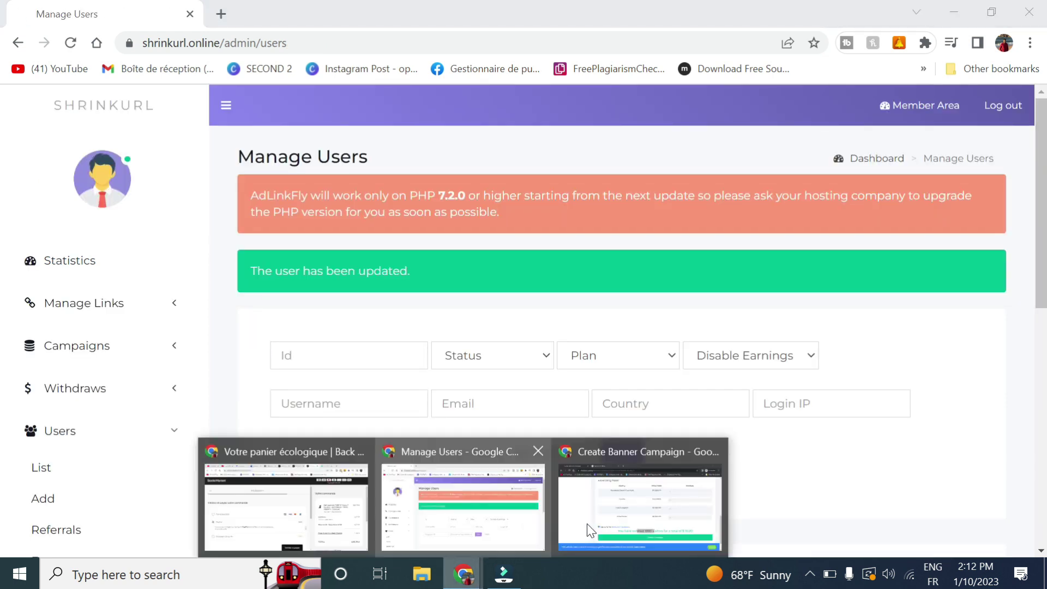
left_click(587, 525)
scroll(601, 349, "up", 15)
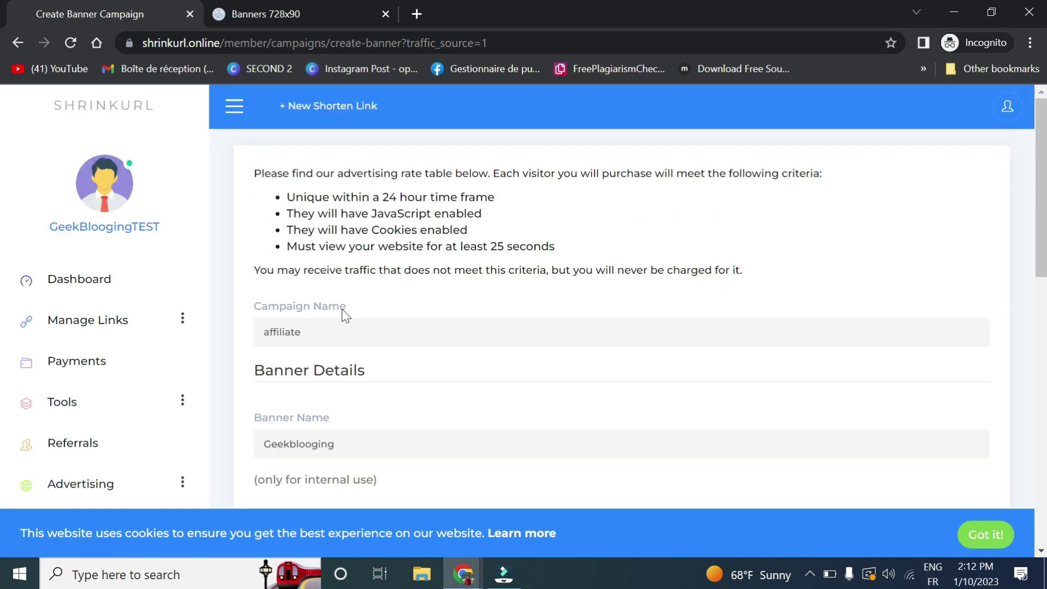
scroll(344, 315, "down", 15)
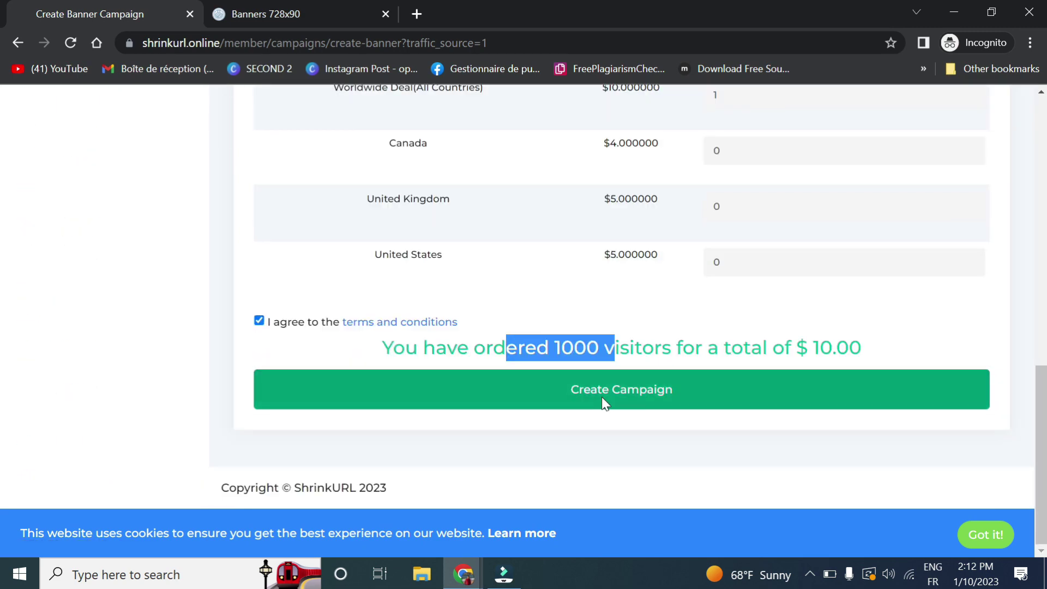
left_click(601, 397)
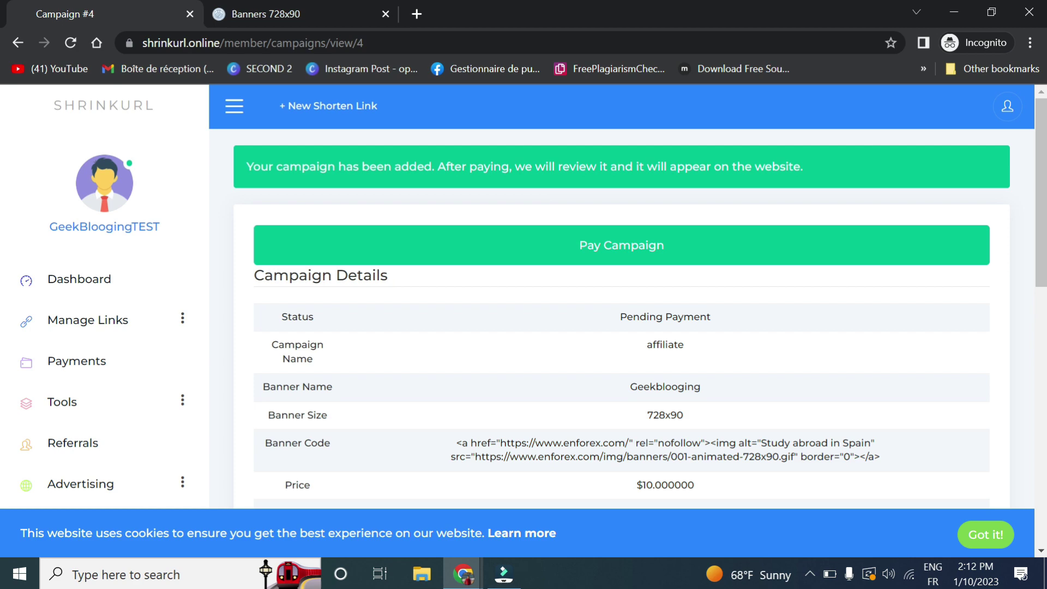
left_click_drag(385, 168, 546, 166)
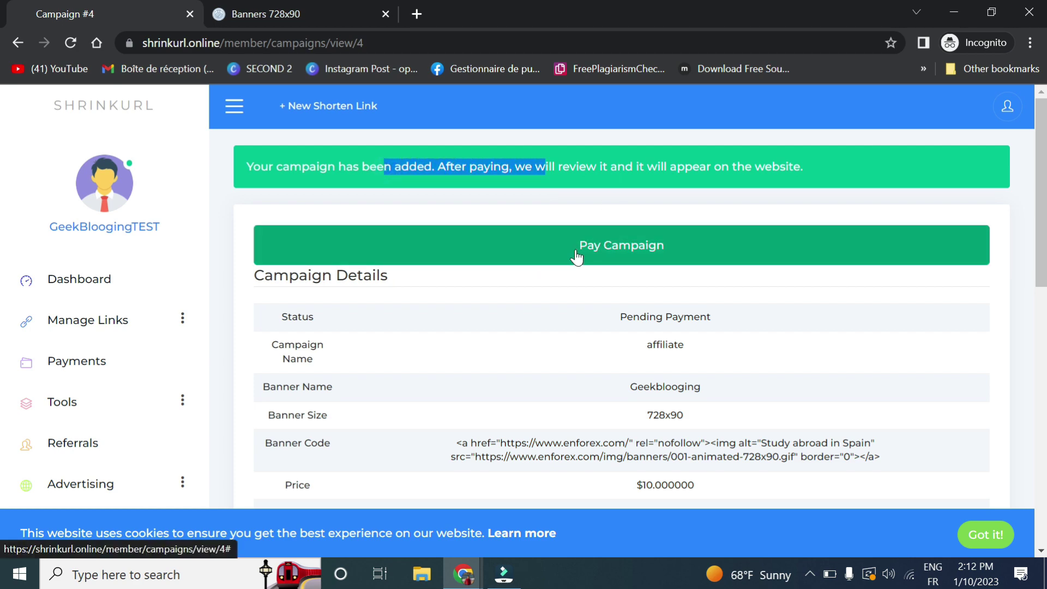
Open the unpaid $10.00 Invoice #1 and check its payment method options
scroll(575, 257, "down", 6)
left_click(605, 323)
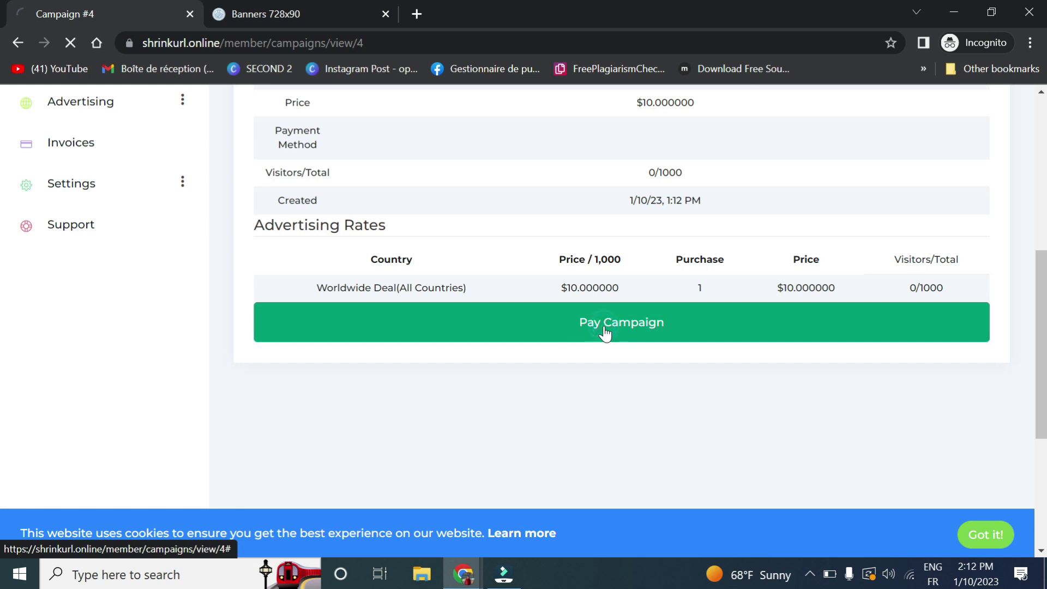
scroll(605, 333, "down", 2)
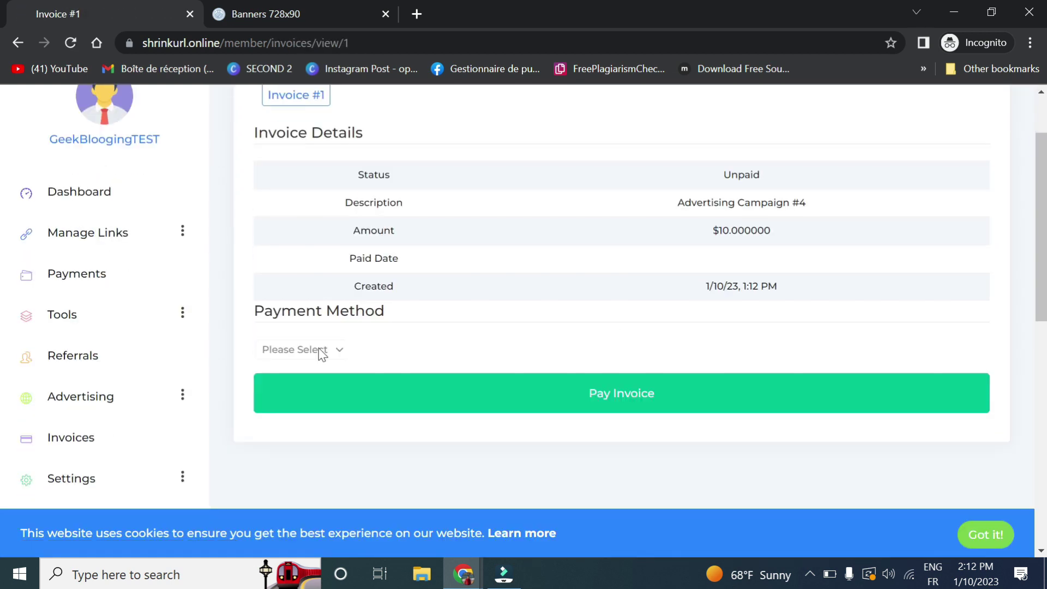
left_click(317, 349)
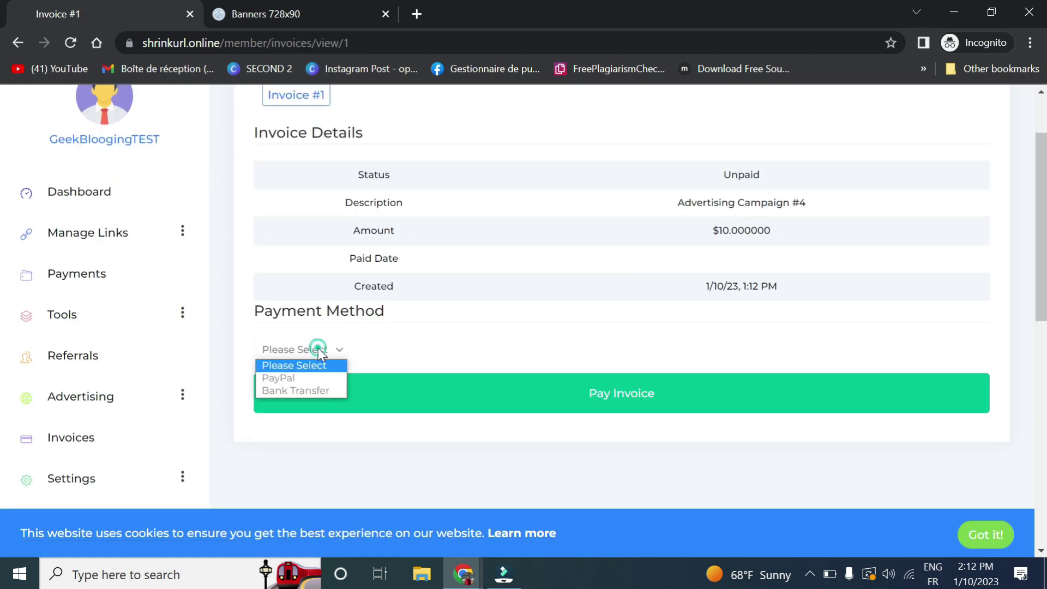
left_click(381, 362)
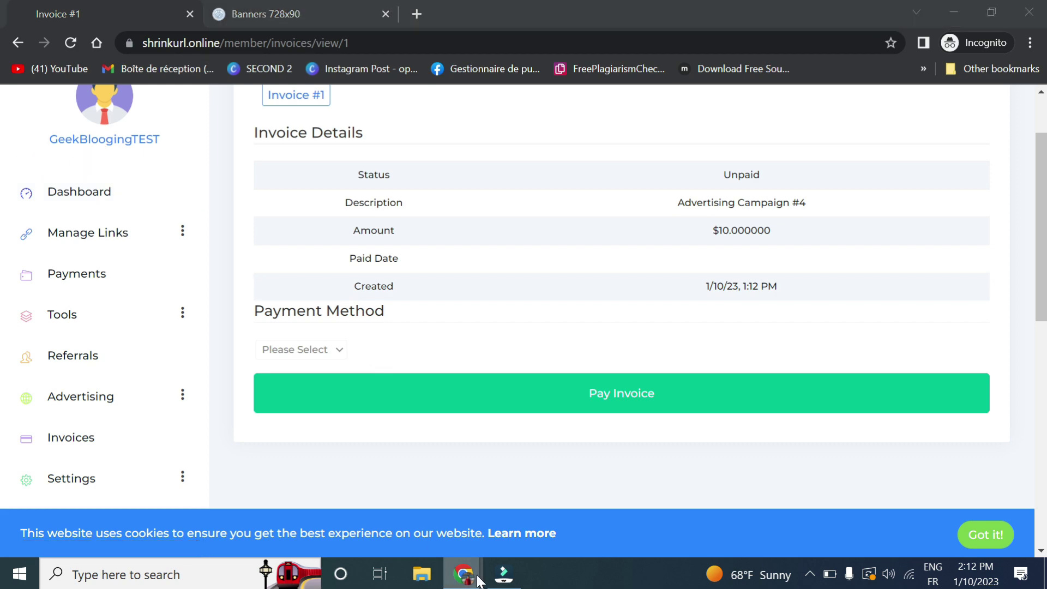
Set Enable Wallet to Yes in the admin payment settings, save, and return to Invoice #1
mouse_move(463, 574)
left_click(476, 528)
scroll(70, 459, "down", 10)
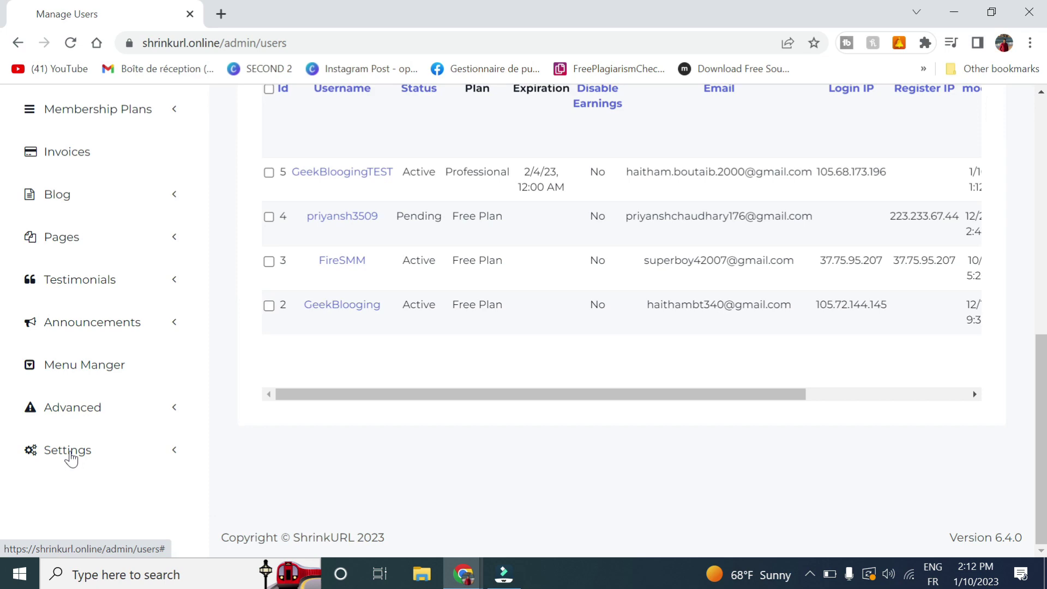
left_click(71, 460)
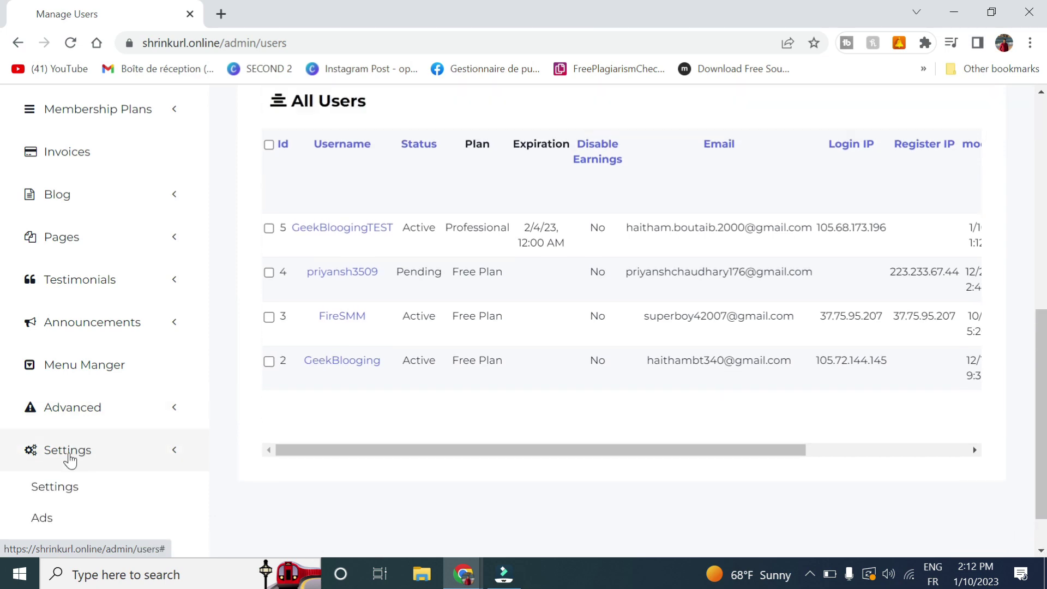
left_click(68, 458)
left_click(444, 363)
left_click(443, 396)
scroll(443, 397, "down", 20)
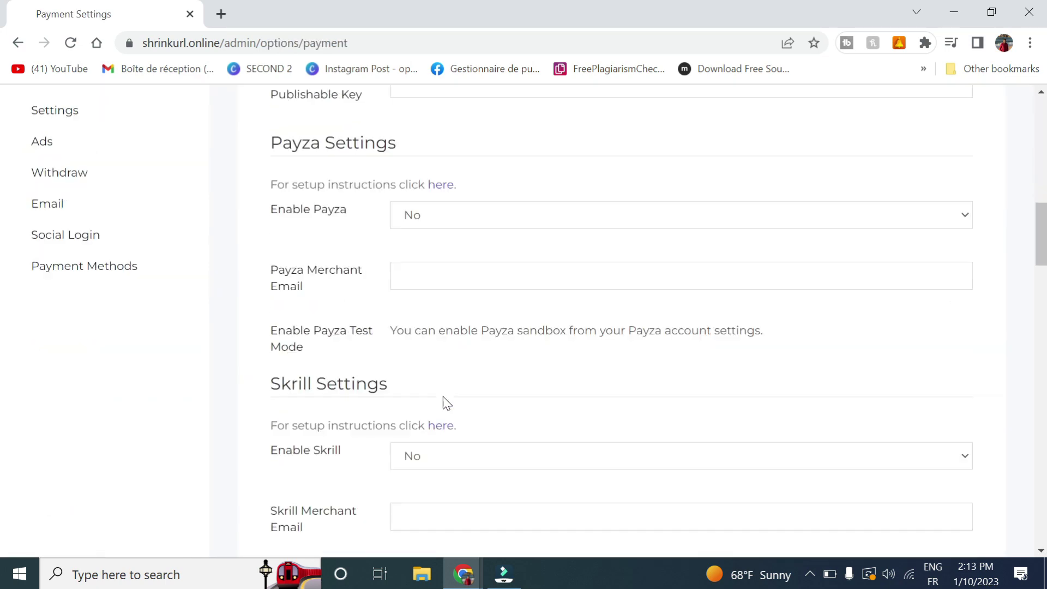
left_click(308, 417)
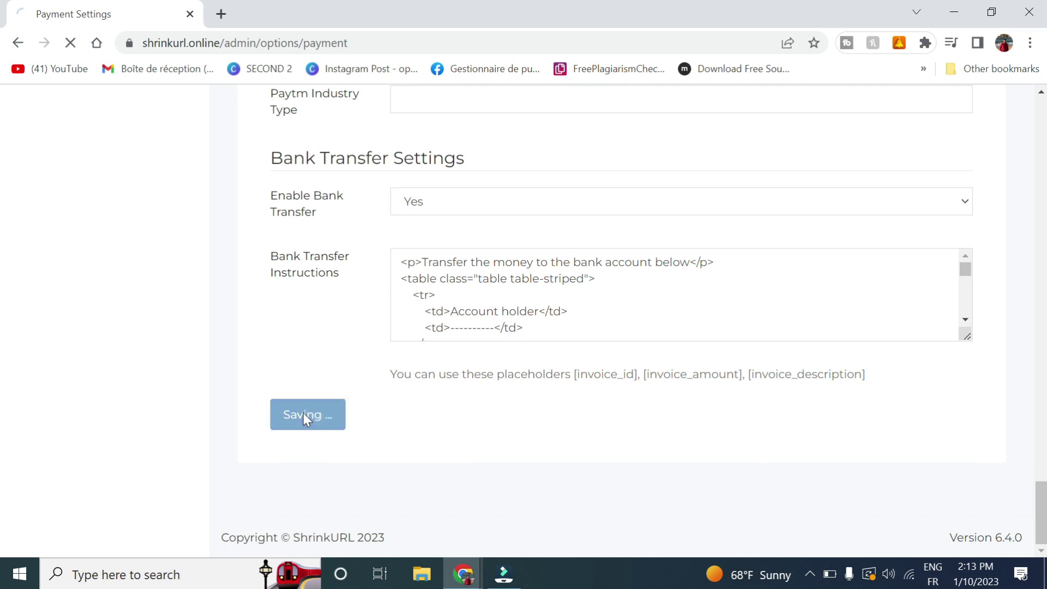
mouse_move(463, 574)
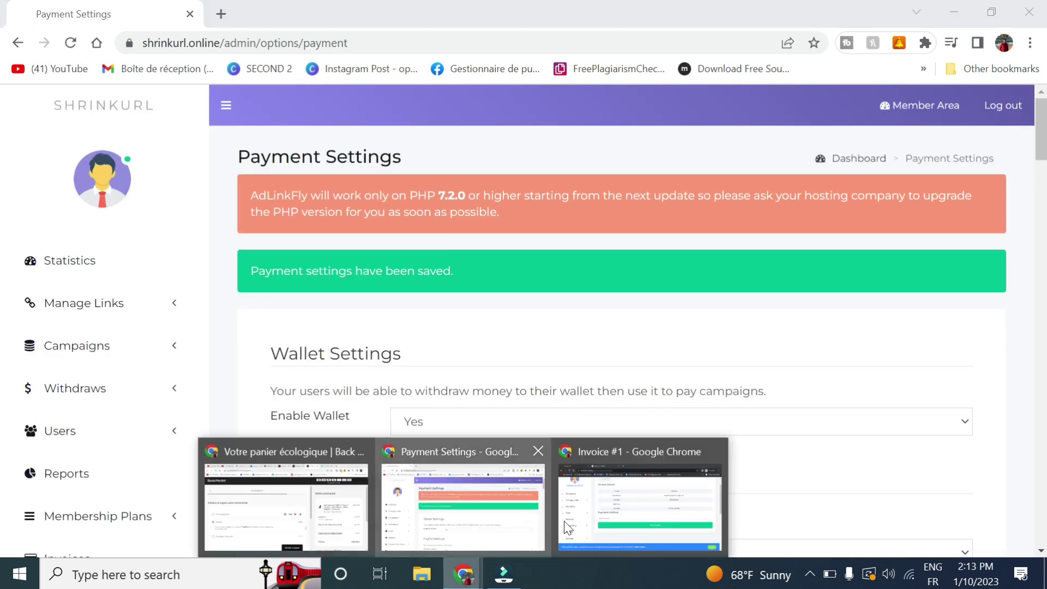
left_click(591, 532)
Reload Invoice #1 and pay it with My Wallet, leaving a $90 balance
scroll(287, 151, "up", 2)
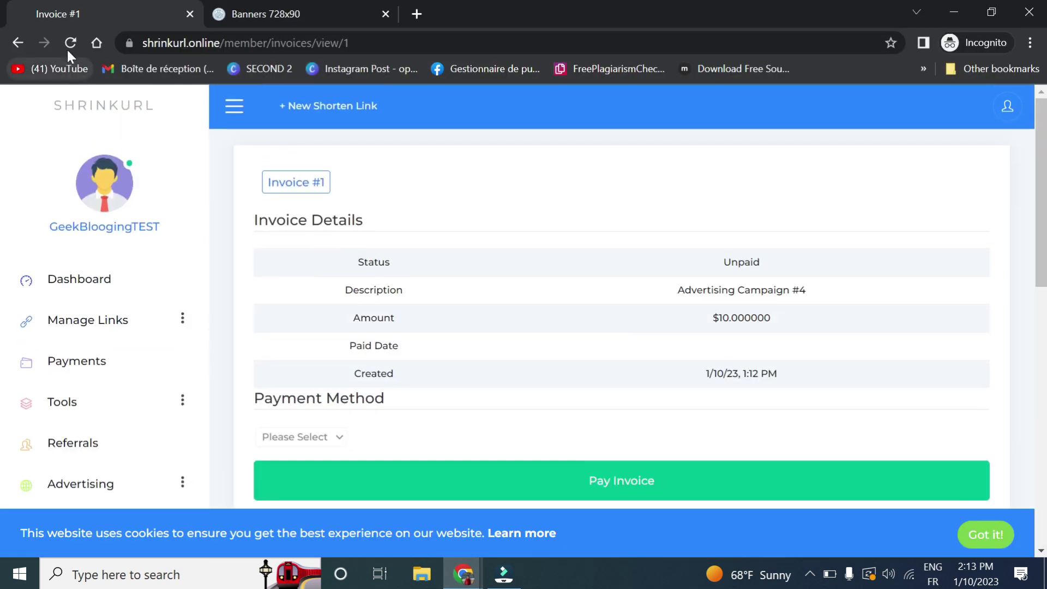
left_click(72, 43)
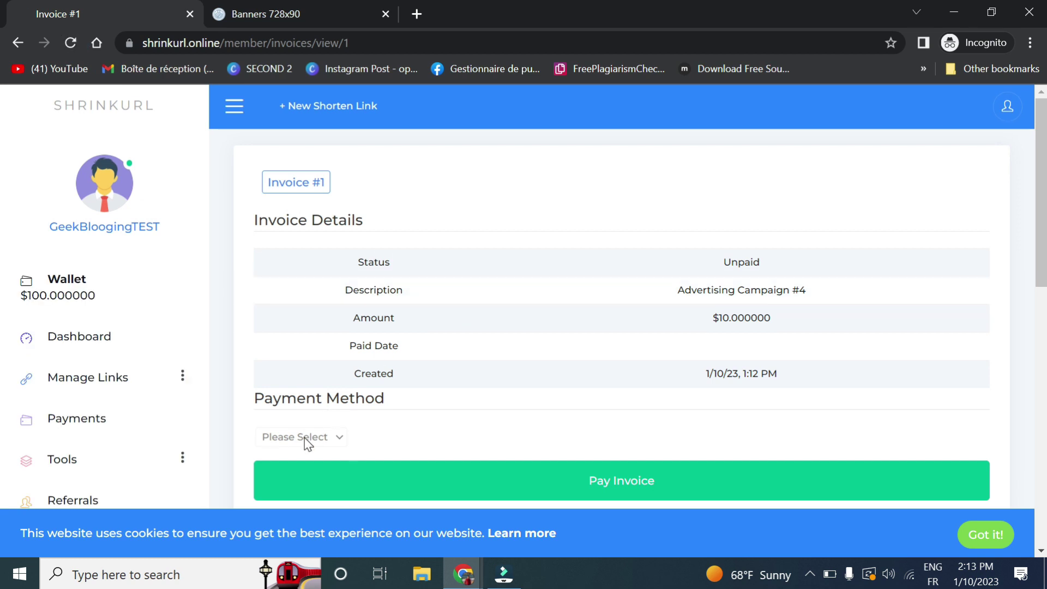
left_click(304, 437)
left_click(304, 465)
left_click(361, 488)
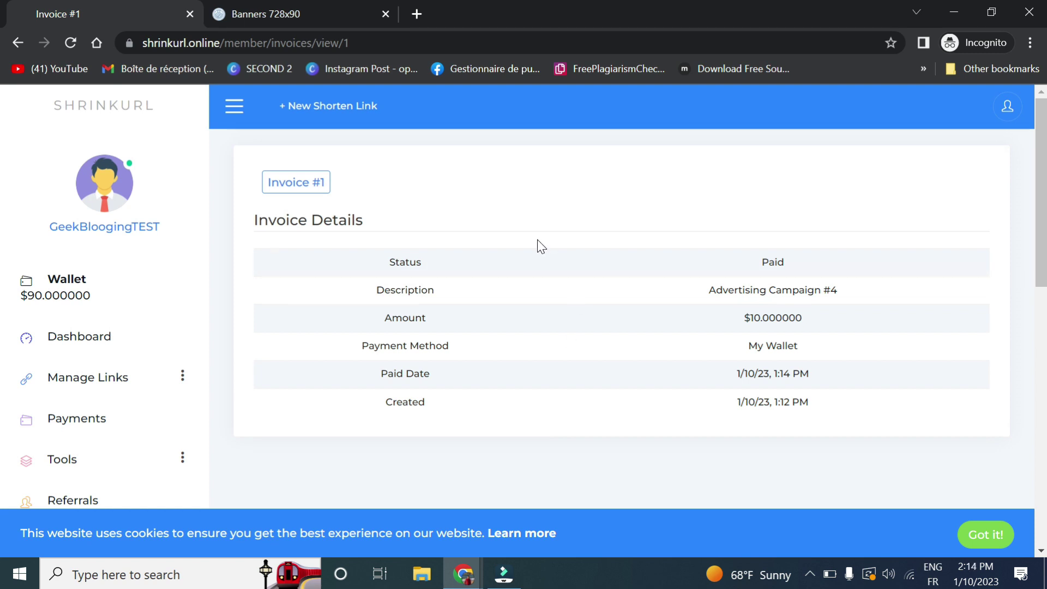
Open the member's Advertising campaign list from the dashboard
scroll(556, 316, "down", 4)
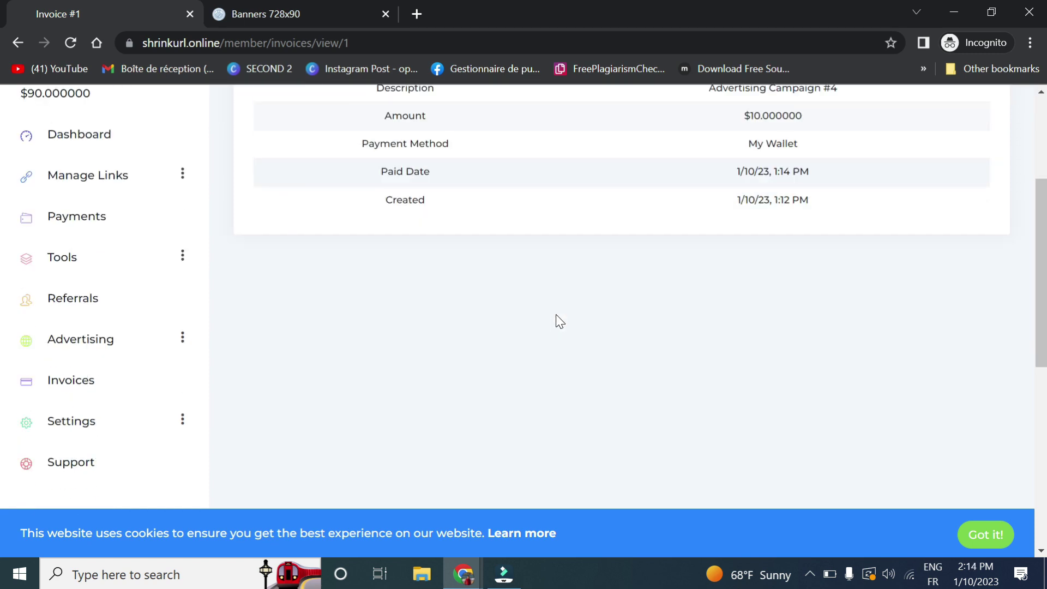
scroll(365, 186, "up", 4)
left_click(60, 352)
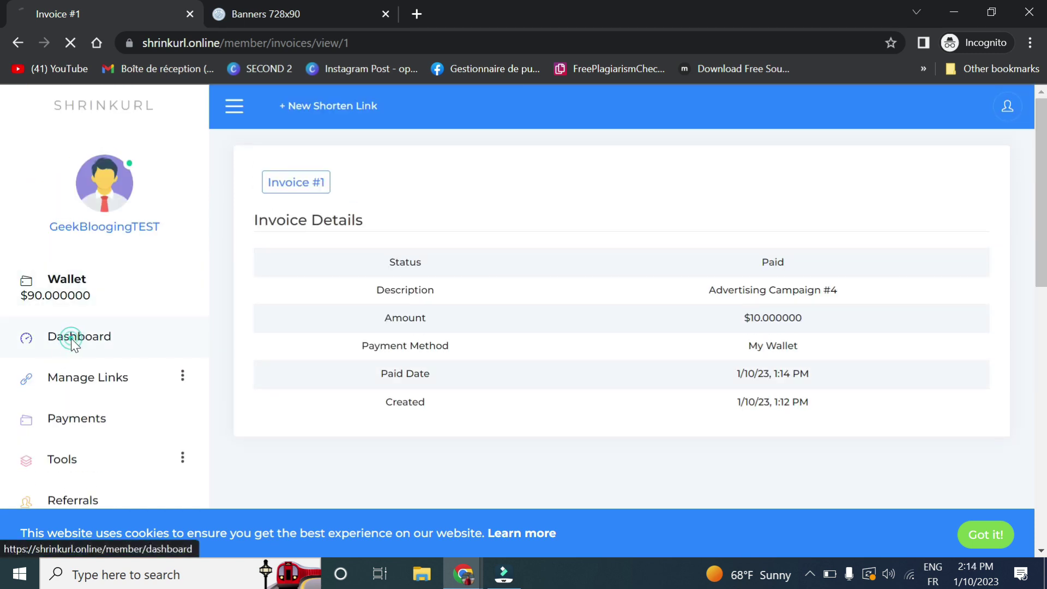
scroll(111, 386, "down", 4)
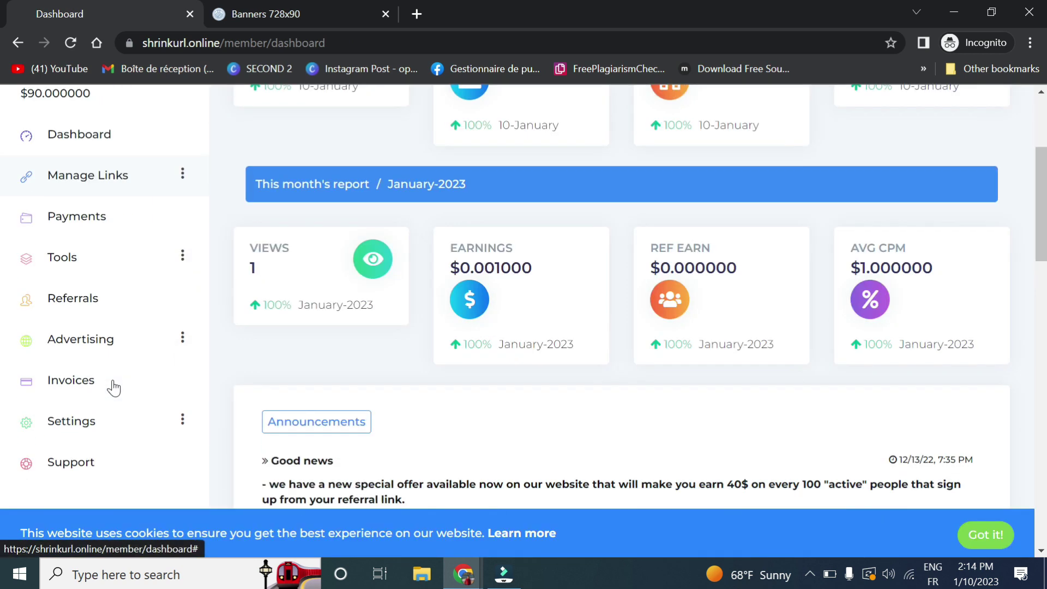
left_click(85, 339)
left_click(69, 389)
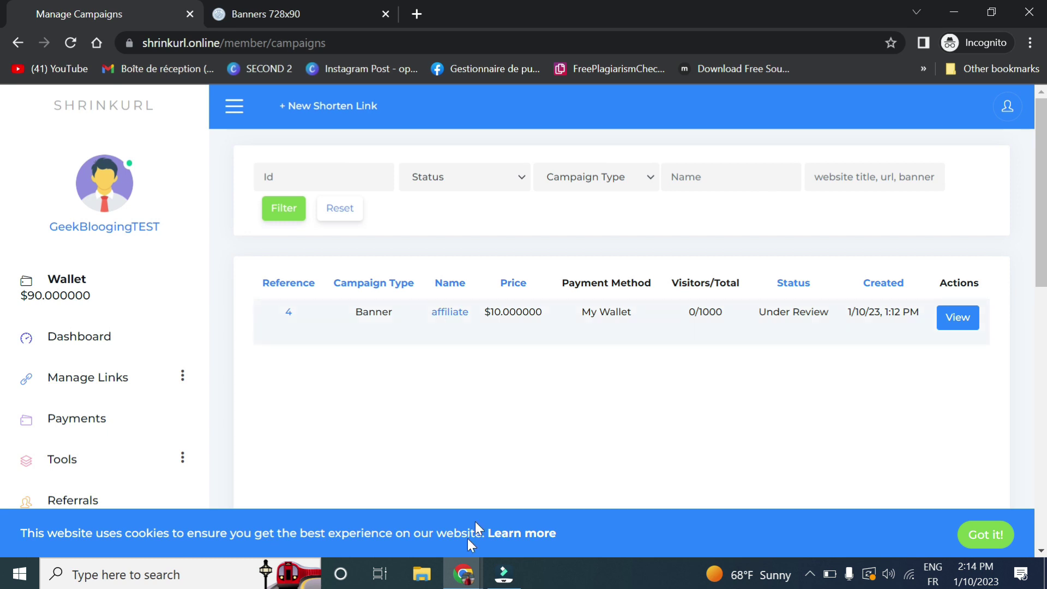
Open campaign #4 for editing from the admin campaigns list
mouse_move(464, 574)
left_click(424, 512)
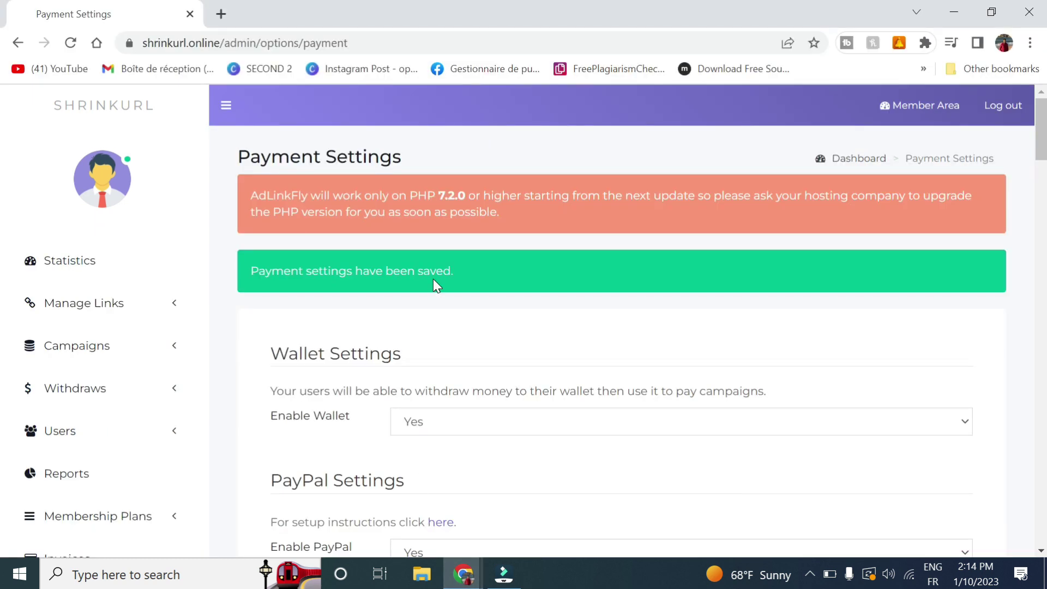
scroll(80, 442, "down", 2)
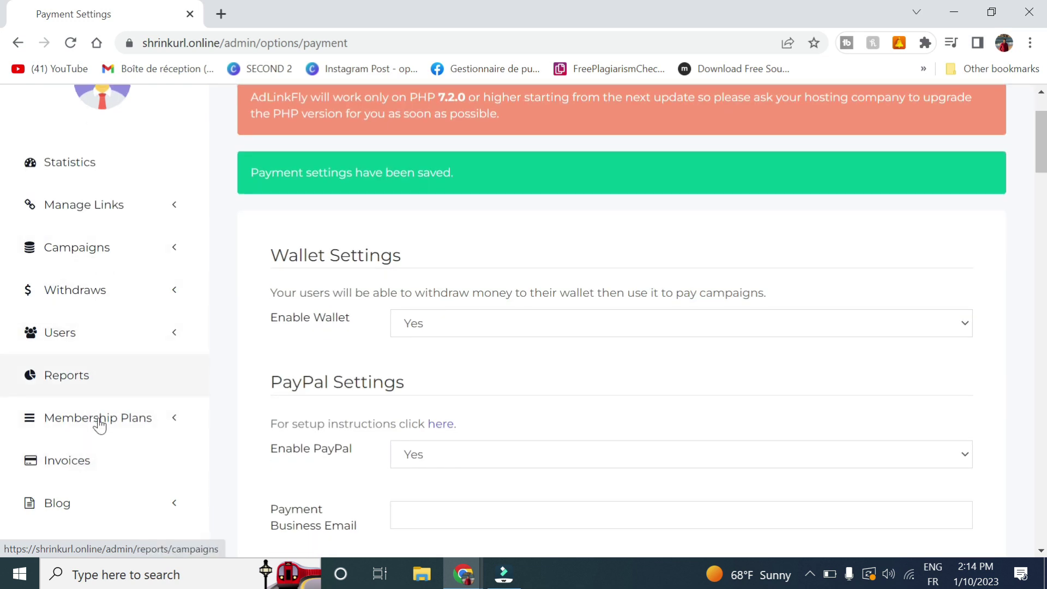
scroll(99, 425, "down", 1)
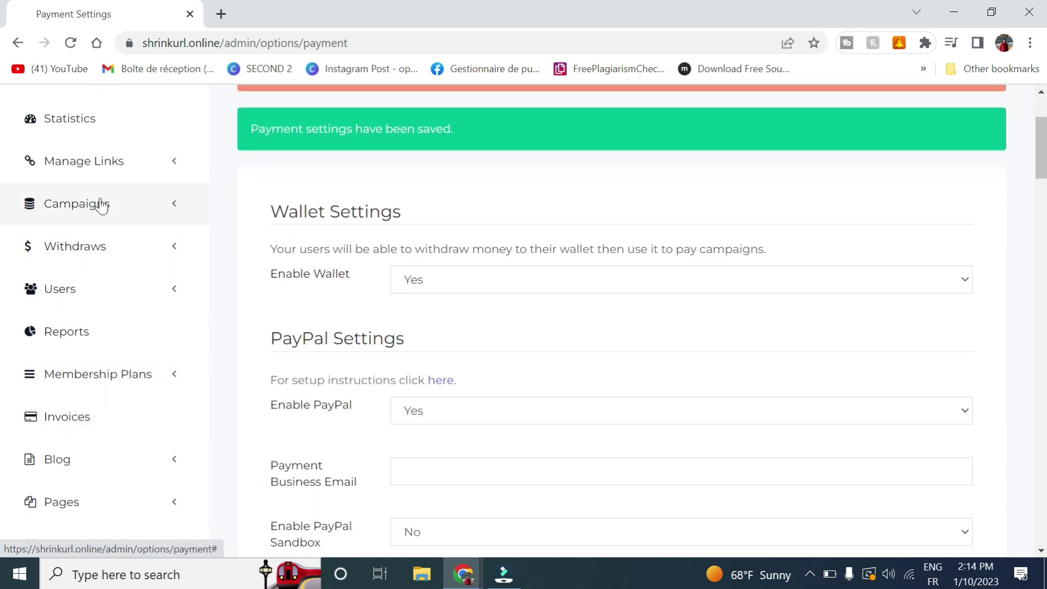
left_click(101, 206)
left_click(36, 244)
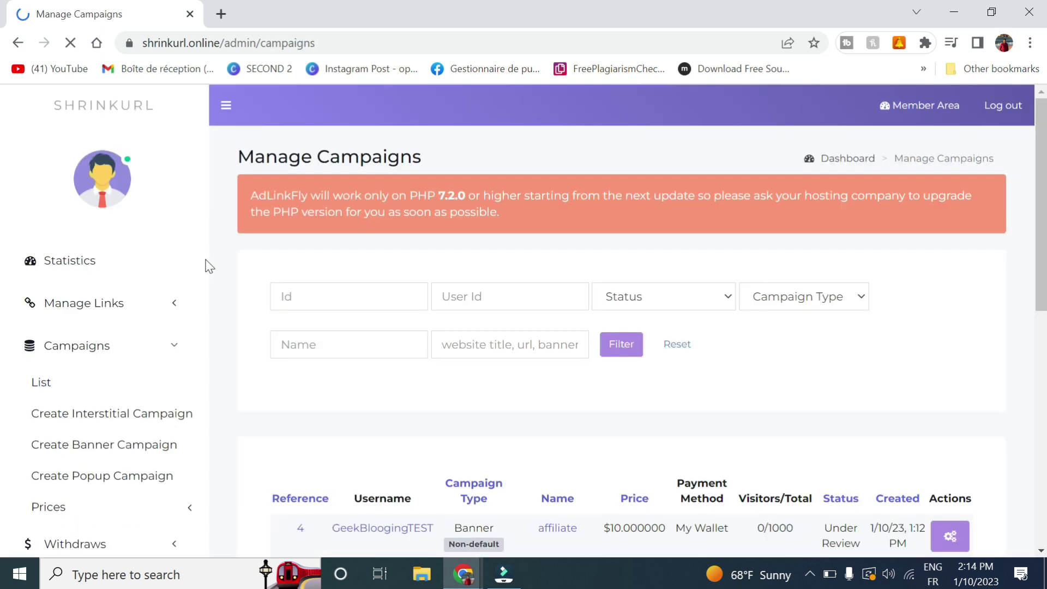
scroll(297, 412, "down", 2)
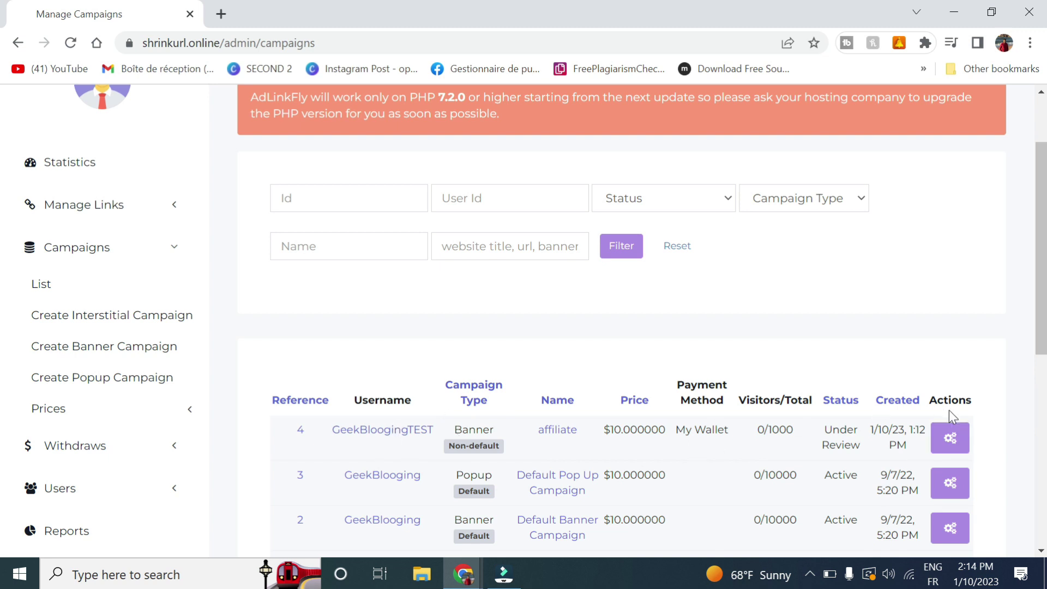
left_click(951, 438)
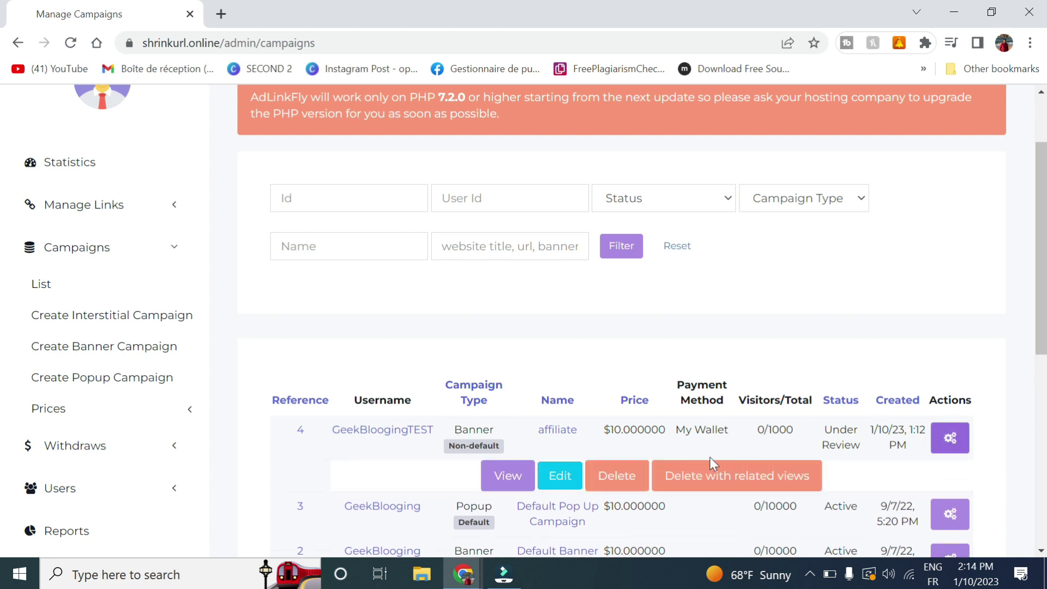
left_click(556, 475)
Keep campaign #4 as a Non-default Campaign and set its status to Active
scroll(381, 142, "down", 4)
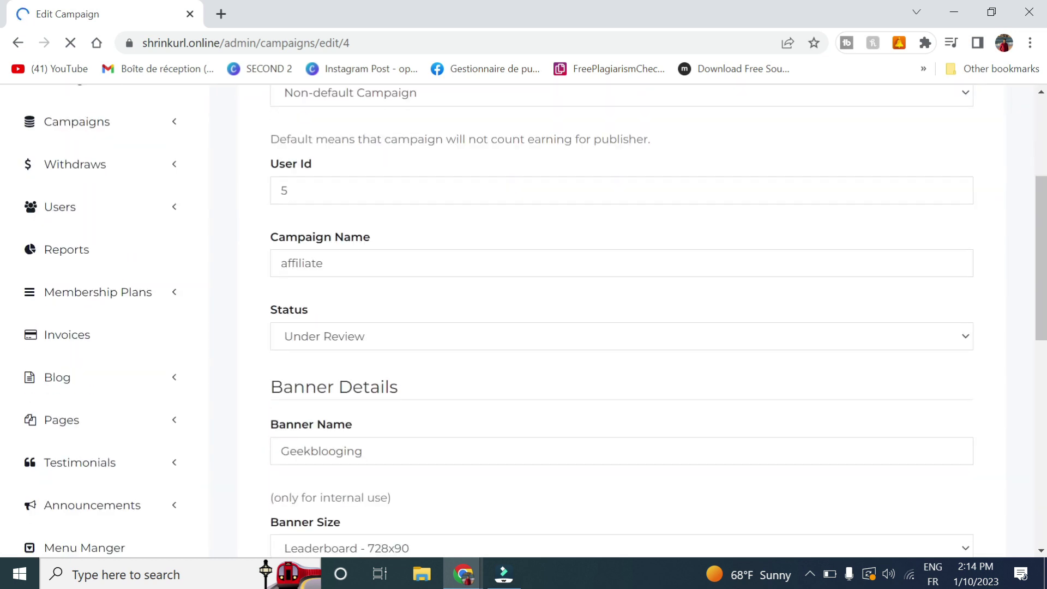
scroll(377, 118, "up", 2)
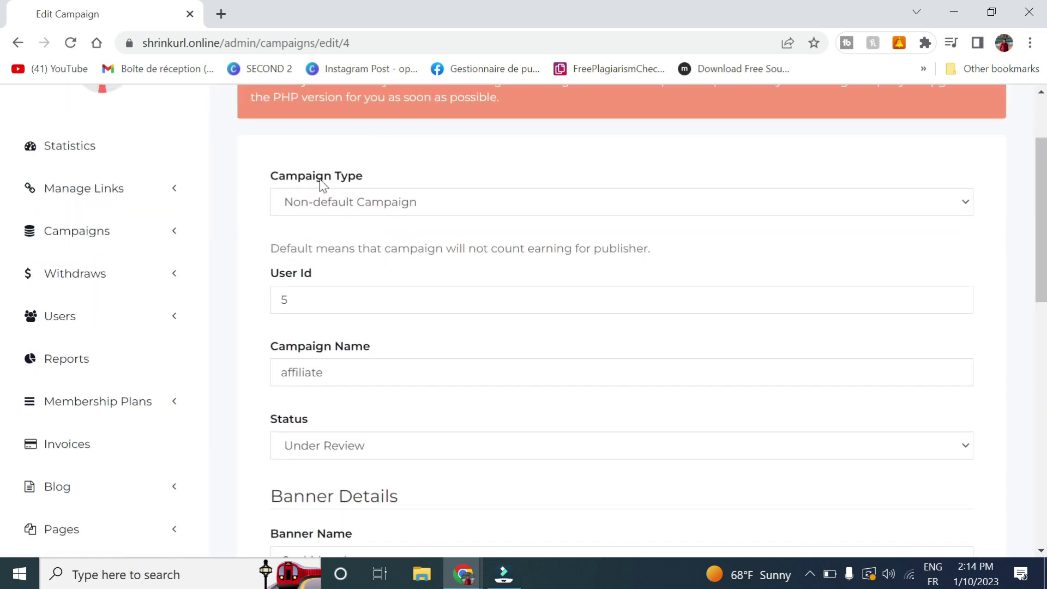
left_click(328, 203)
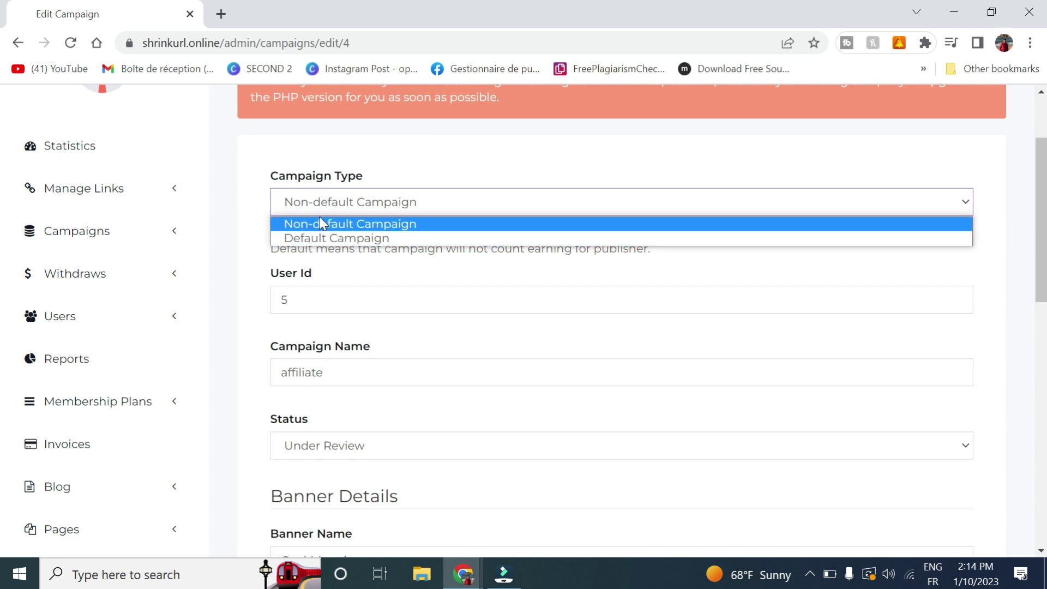
left_click(328, 203)
left_click_drag(285, 249, 477, 276)
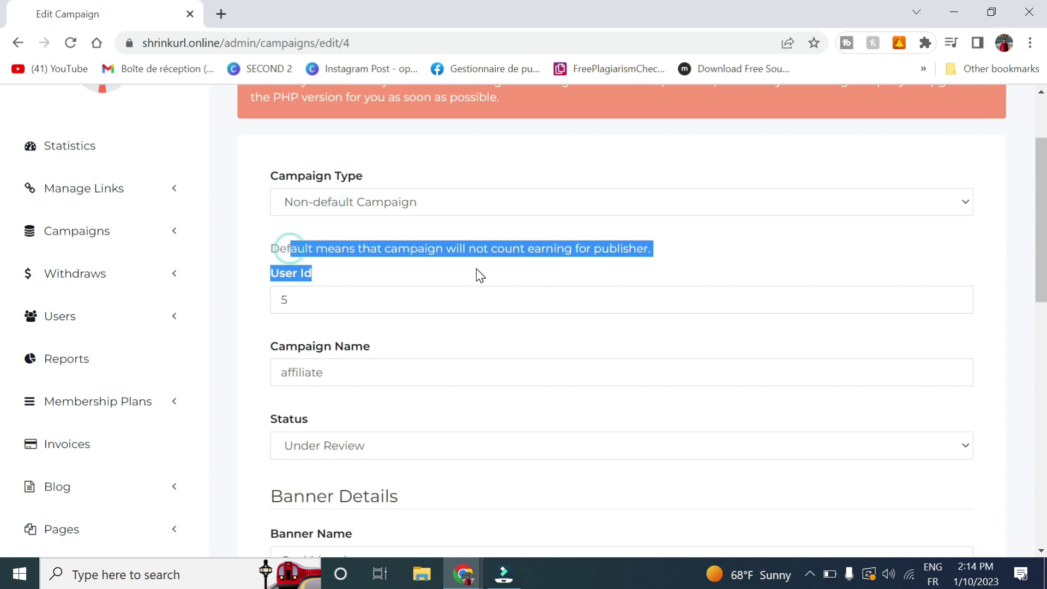
left_click(502, 245)
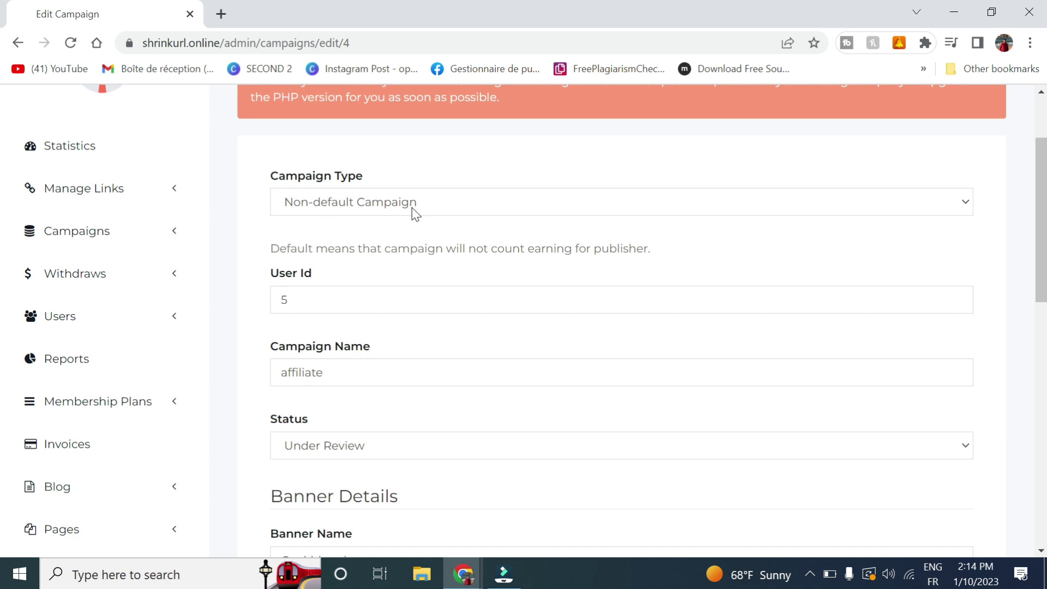
scroll(318, 388, "down", 3)
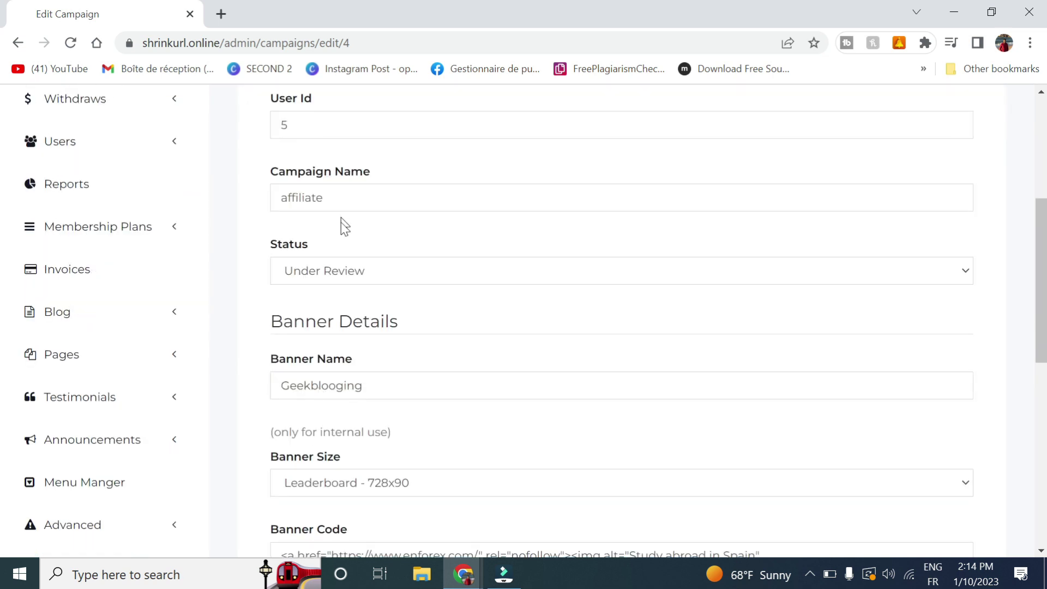
left_click(328, 272)
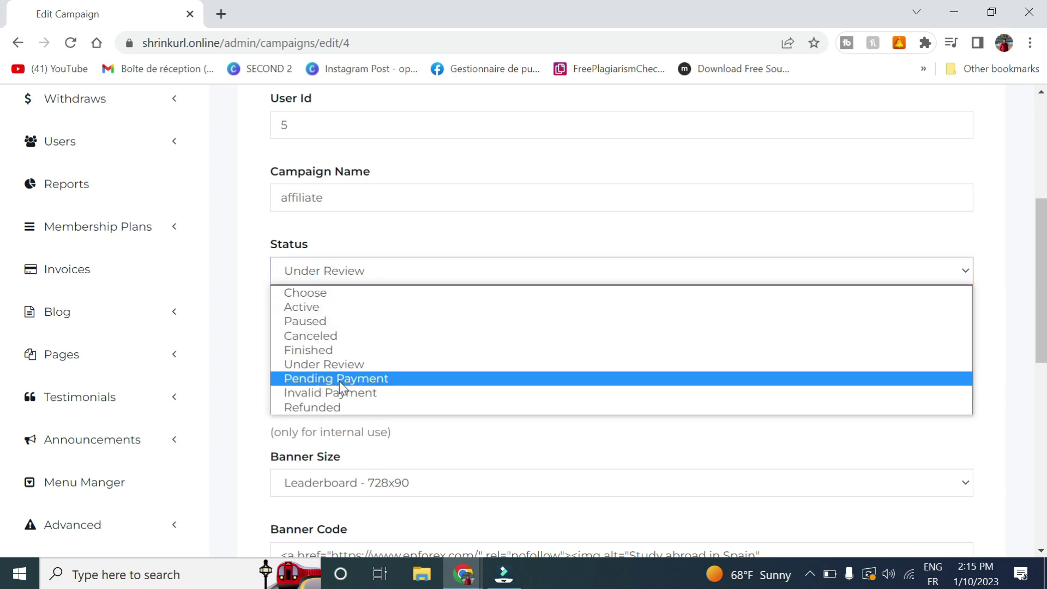
left_click(315, 307)
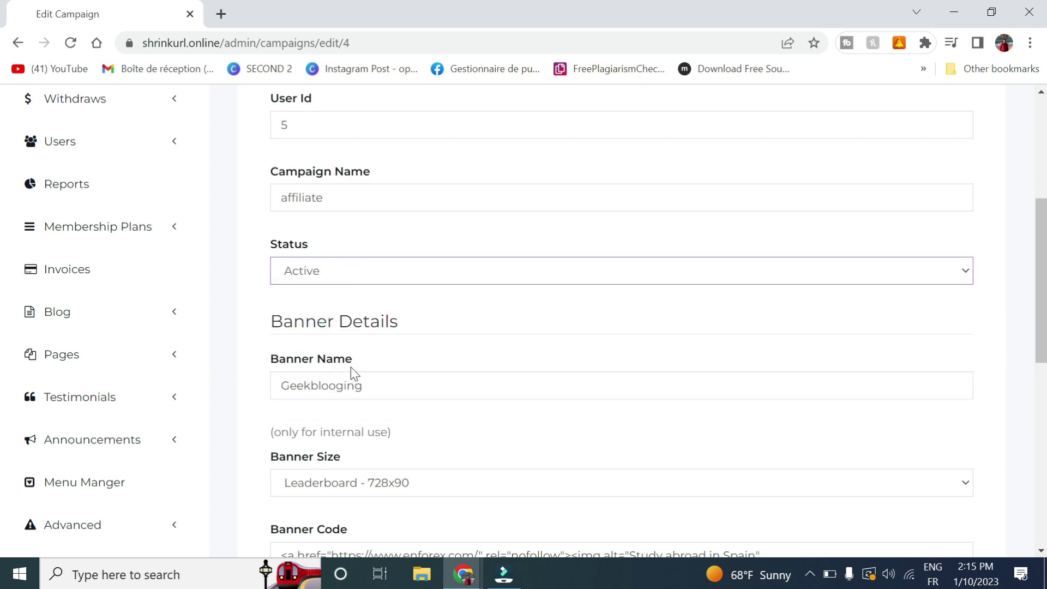
Save campaign #4 with Update Campaign
scroll(353, 371, "down", 2)
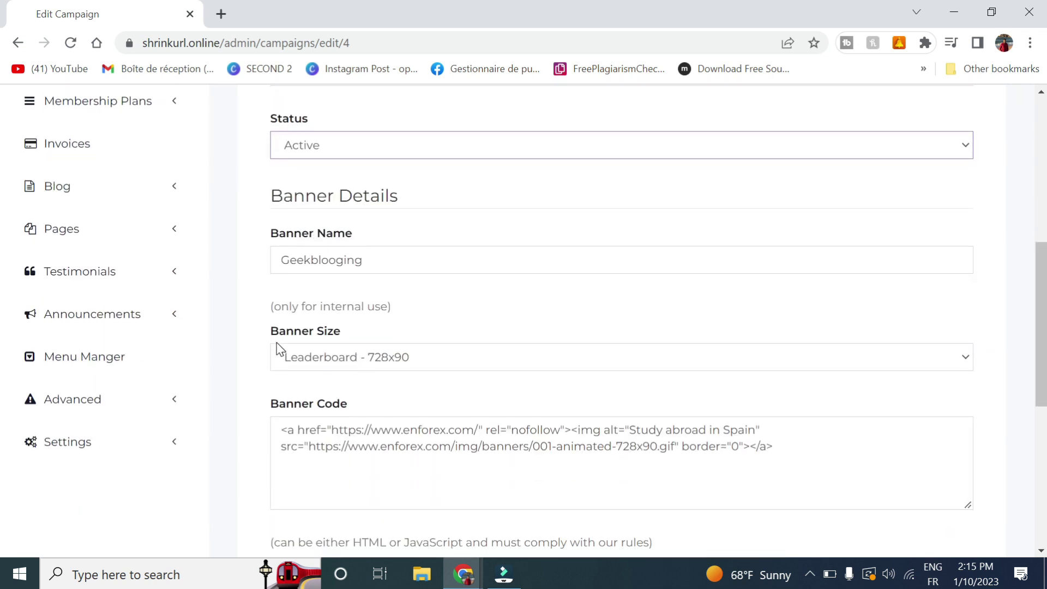
scroll(352, 402, "down", 2)
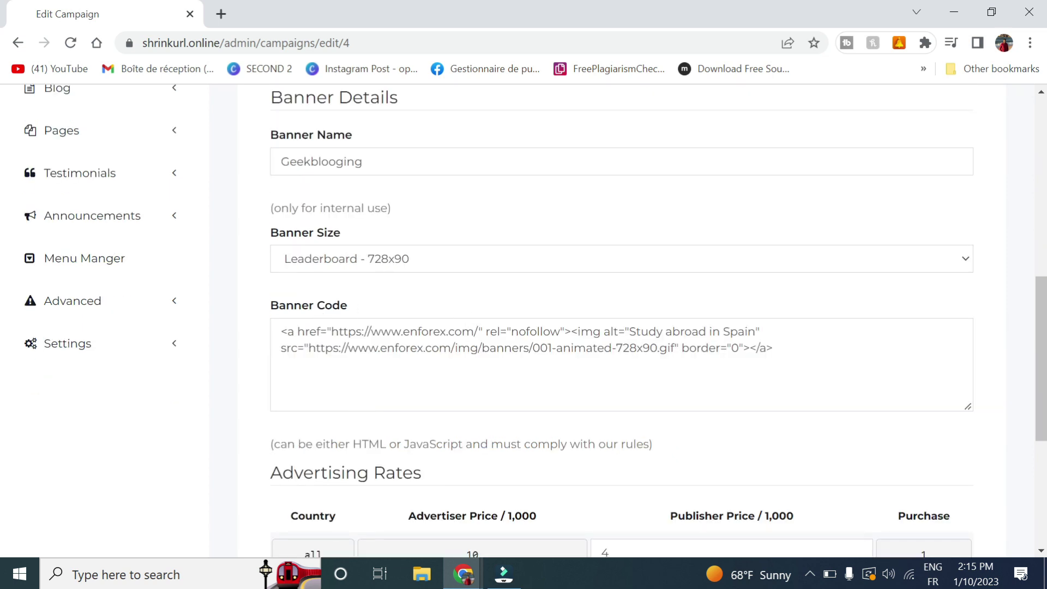
scroll(622, 321, "down", 2)
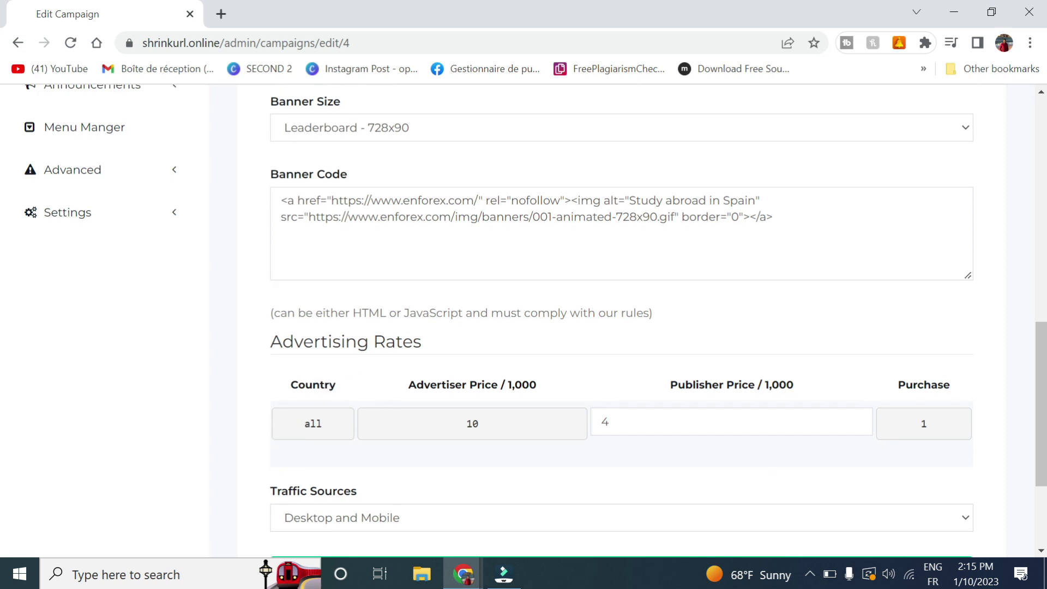
scroll(519, 414, "down", 3)
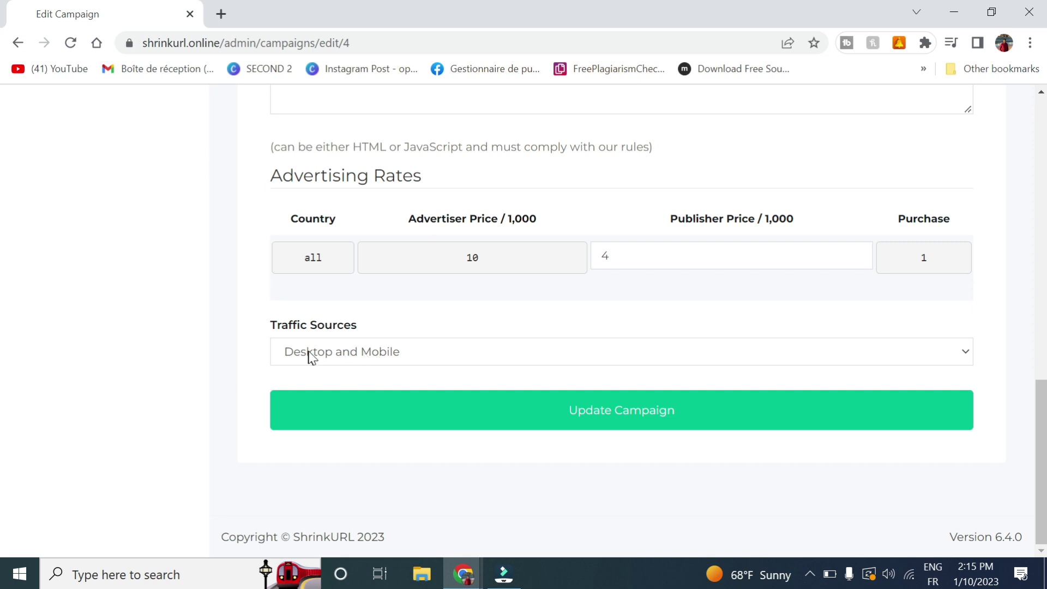
left_click(556, 414)
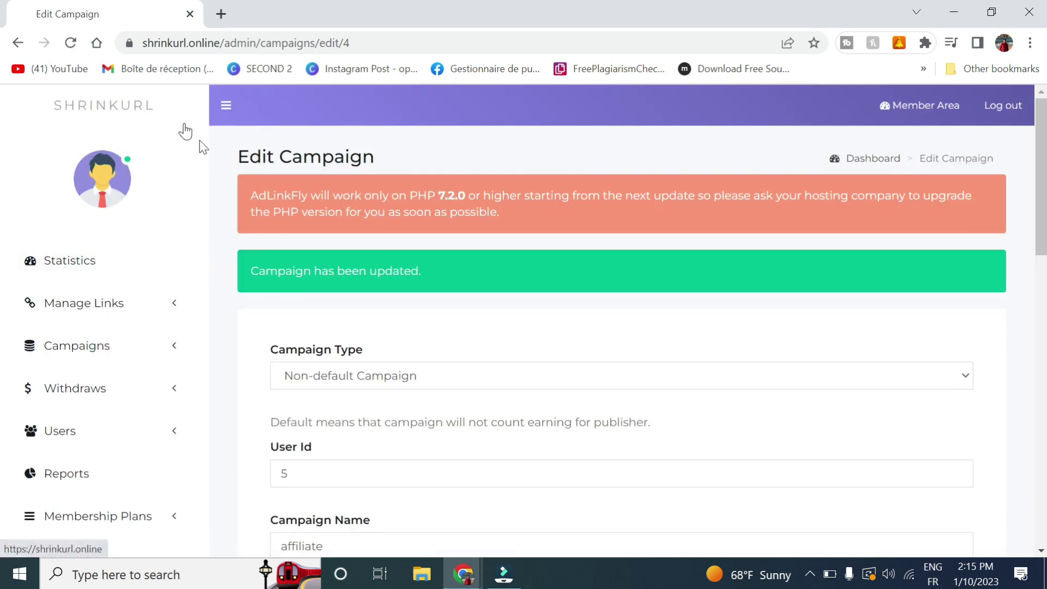
Visit the google short link in a new private tab and follow the Enforex banner ad
left_click(587, 499)
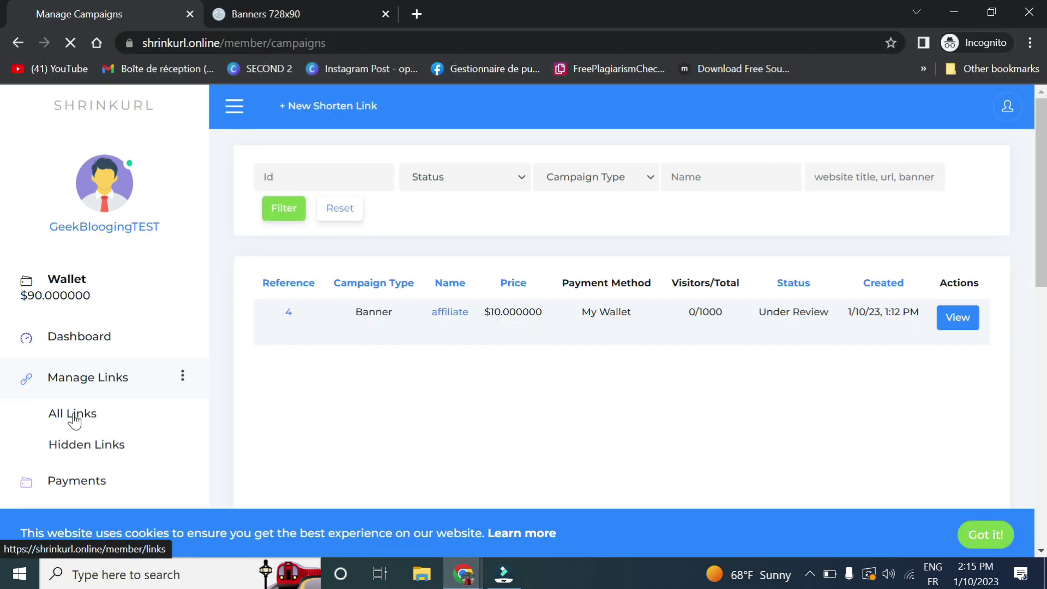
left_click(72, 415)
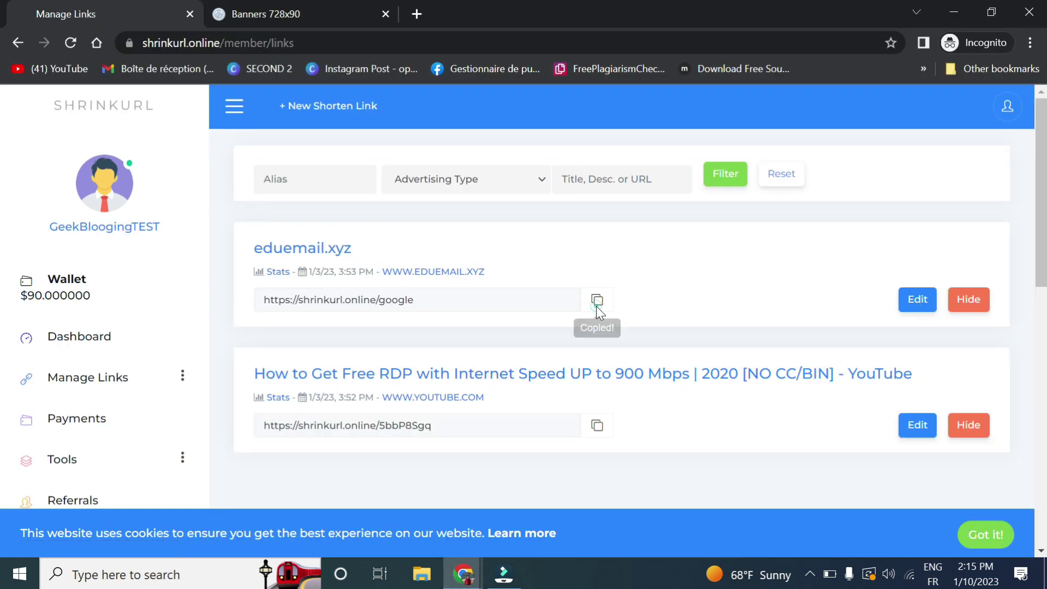
left_click(416, 14)
type("https://shrinkurl.online/google")
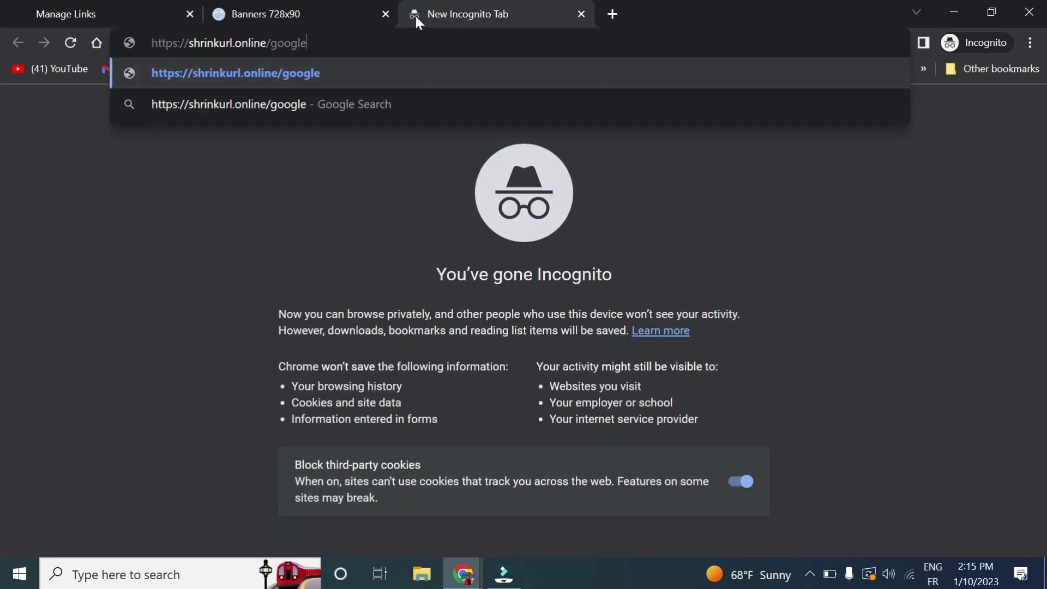
key("Return")
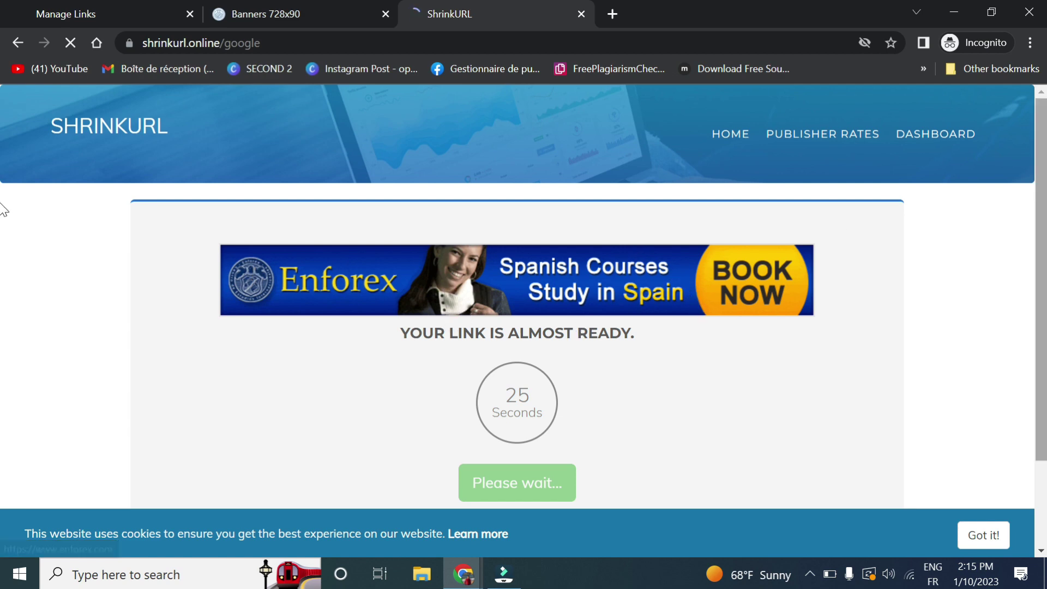
scroll(4, 245, "down", 2)
scroll(640, 196, "up", 2)
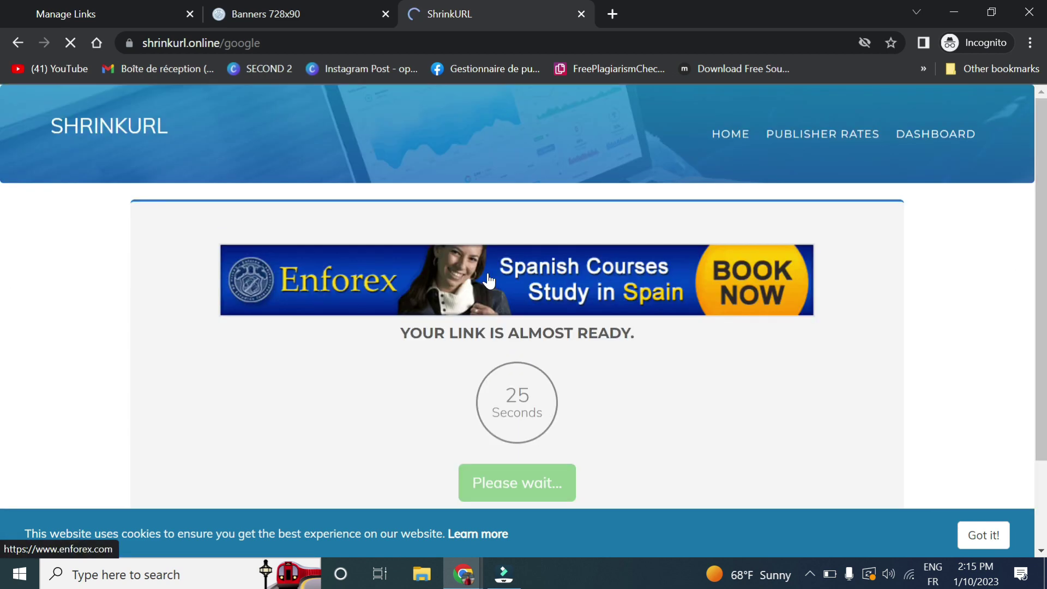
left_click(426, 300)
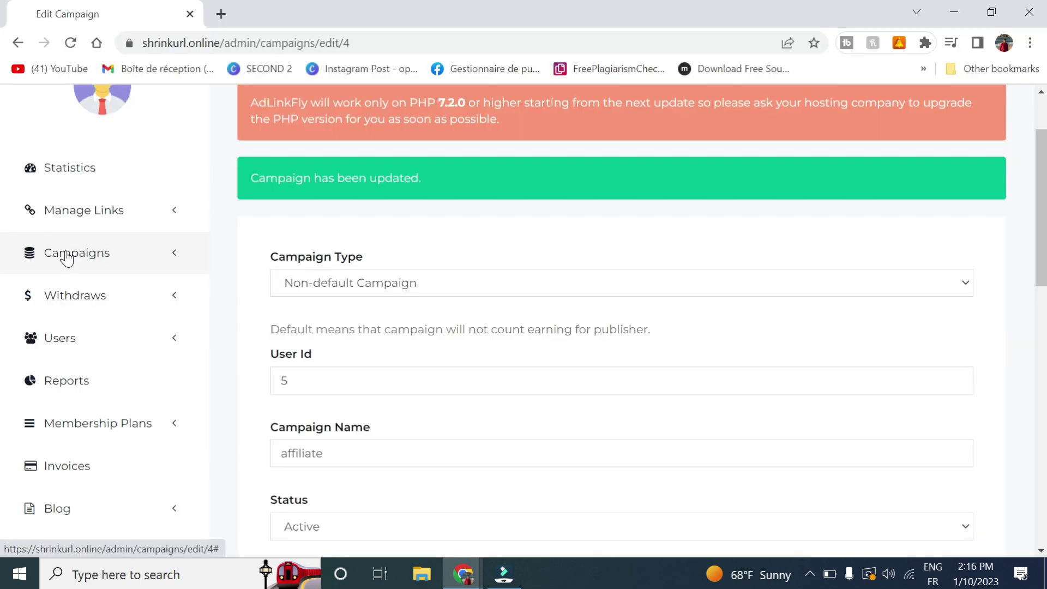
Open the admin site Settings page and review its advertisement options
left_click(82, 256)
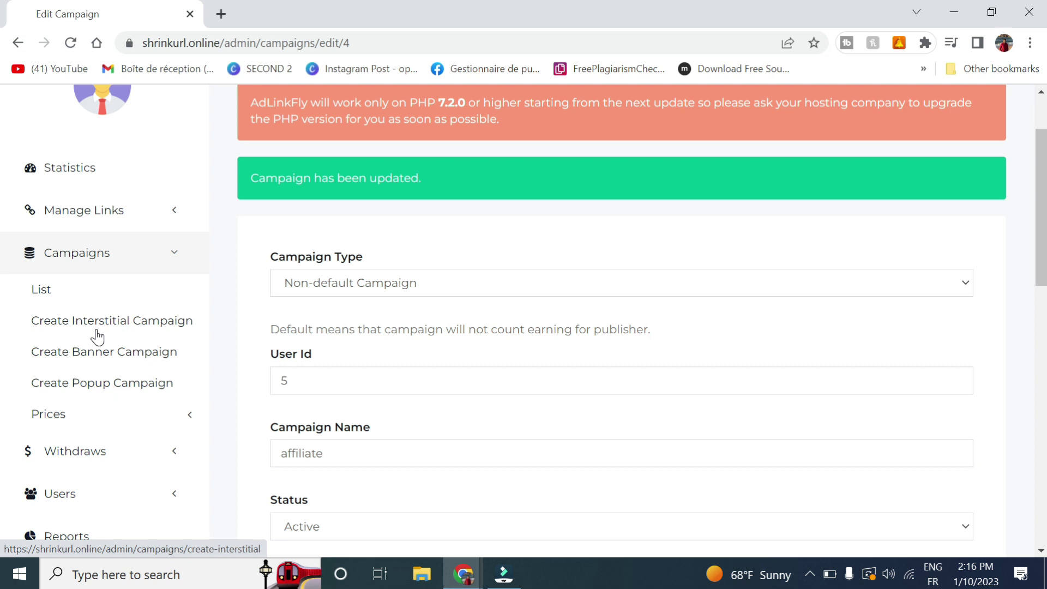
scroll(203, 376, "down", 5)
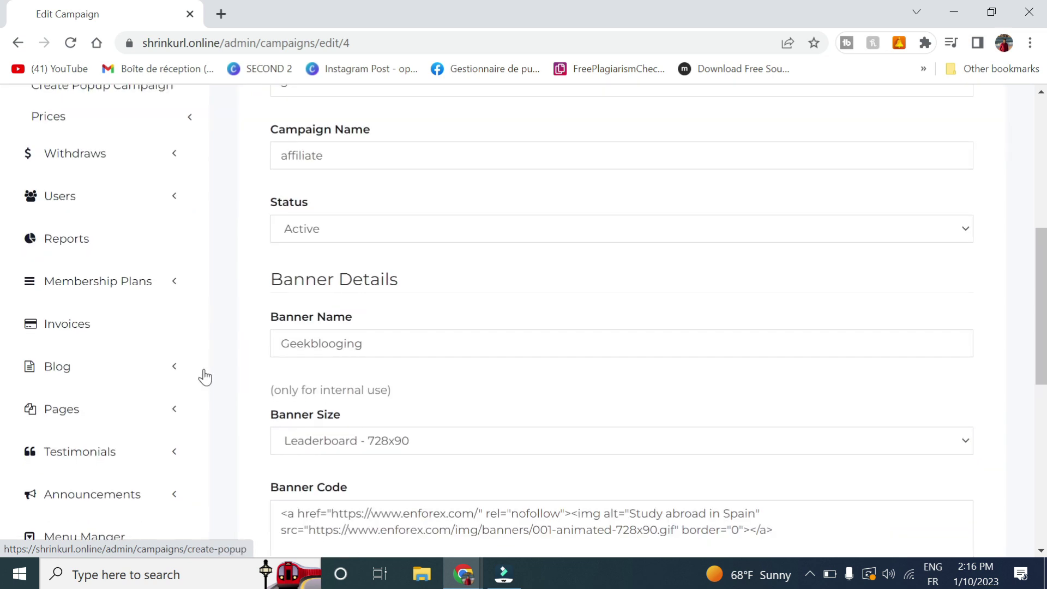
scroll(205, 376, "down", 5)
left_click(73, 300)
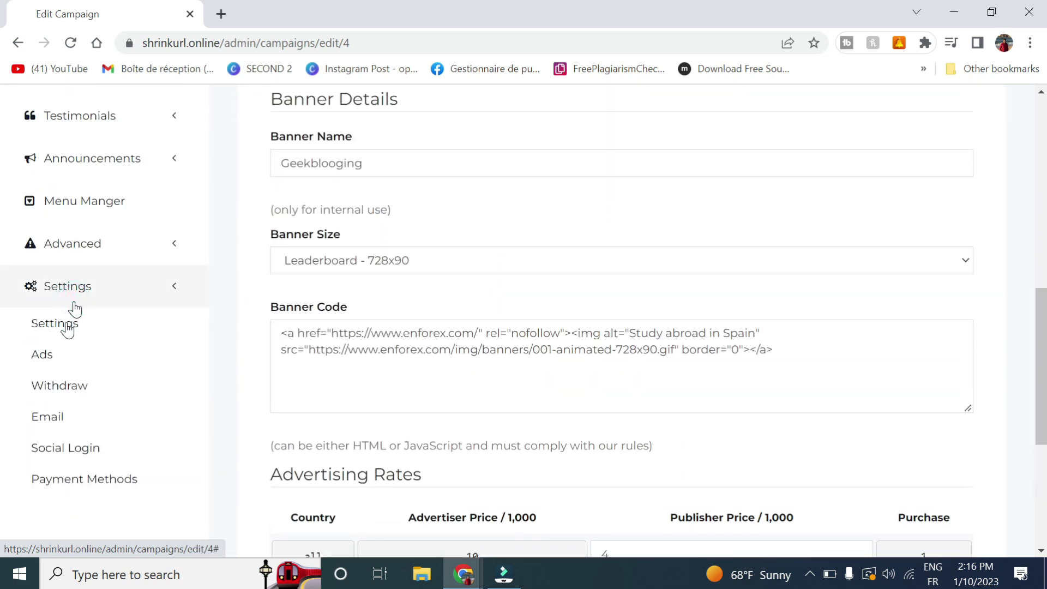
left_click(65, 327)
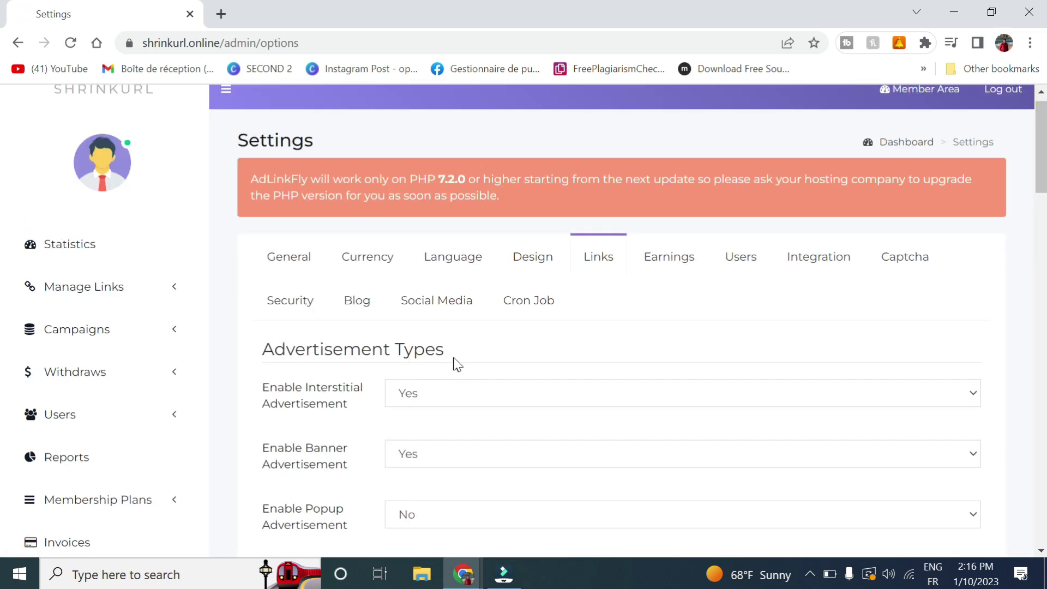
scroll(351, 444, "down", 2)
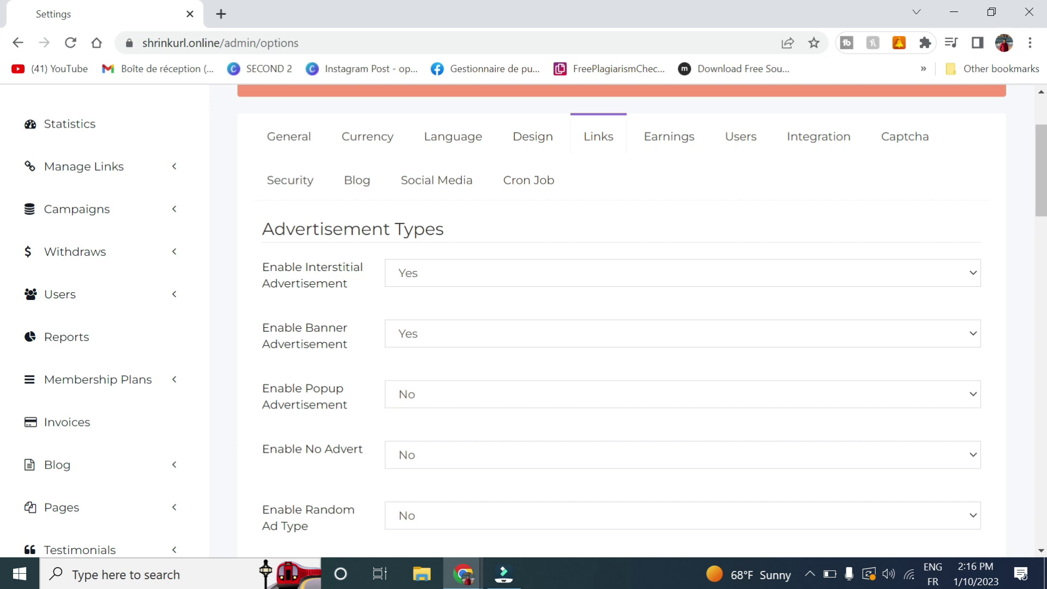
scroll(339, 409, "down", 3)
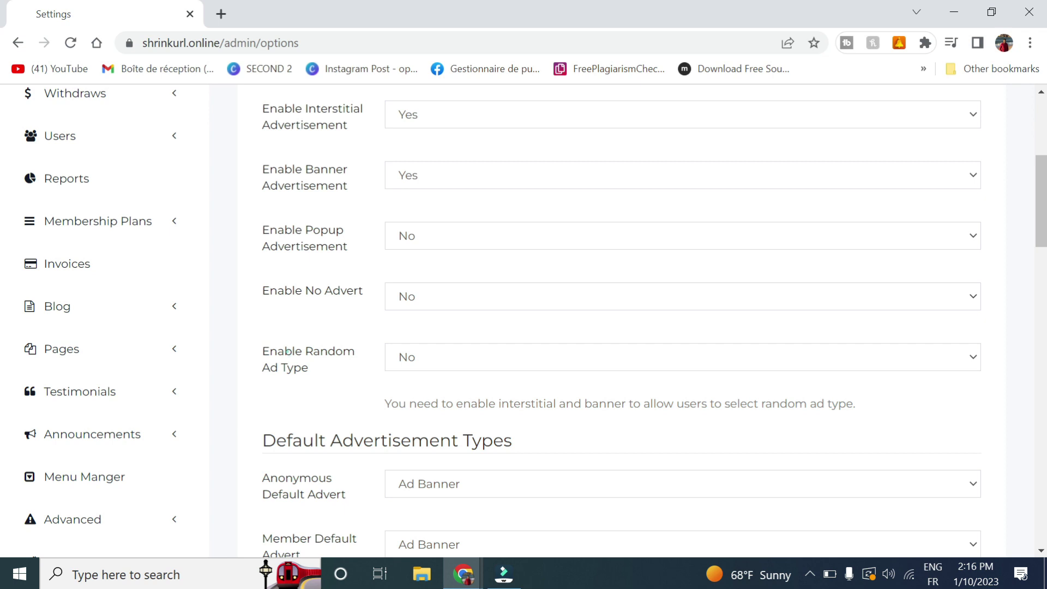
left_click_drag(285, 350, 349, 375)
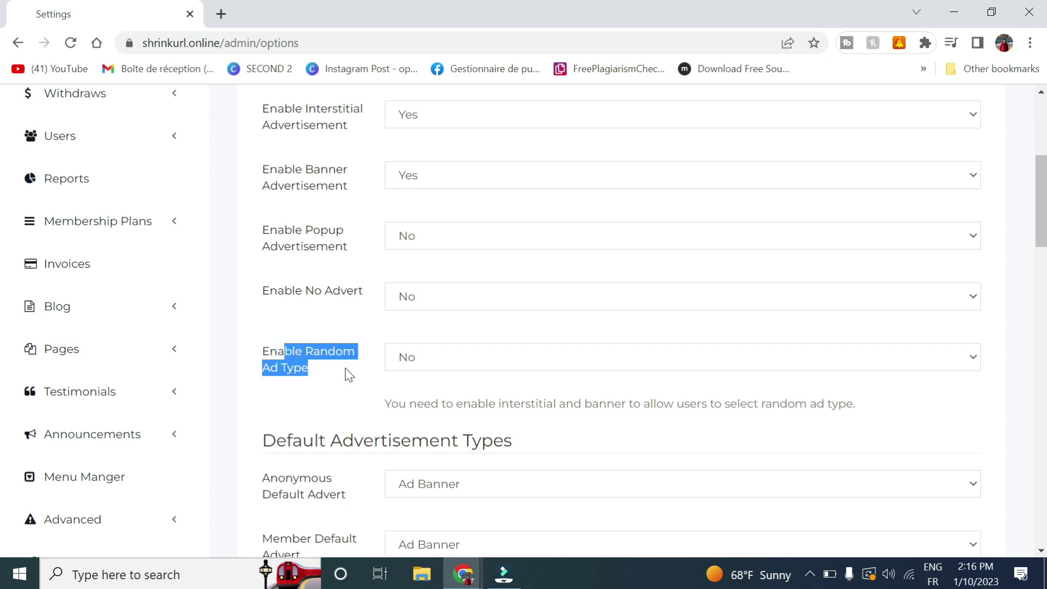
scroll(372, 199, "up", 2)
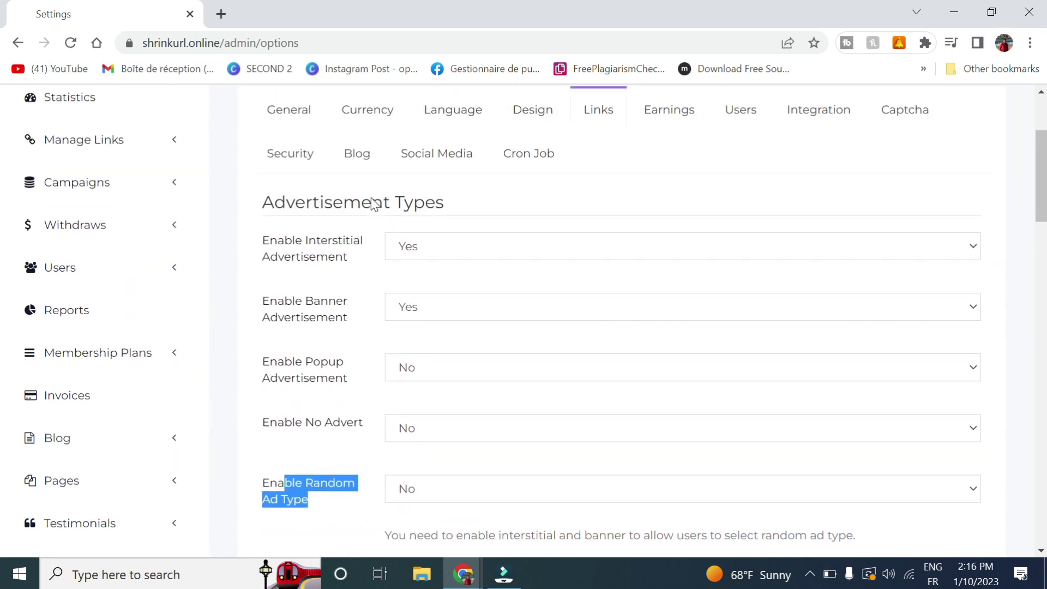
Set Enable Interstitial to No and Enable Popup to Yes, then save
left_click(429, 252)
left_click(434, 283)
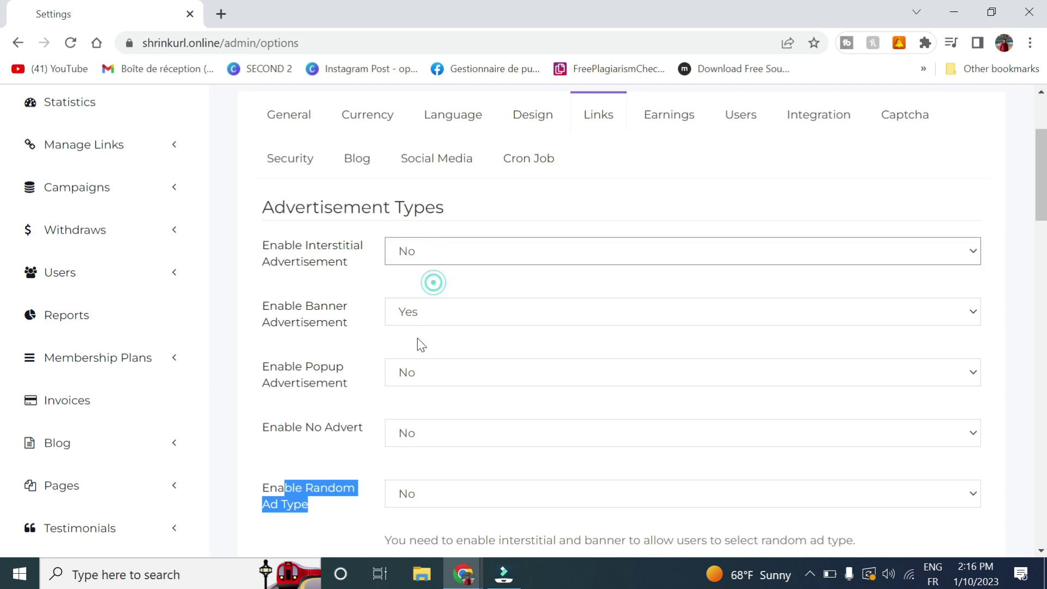
left_click(428, 374)
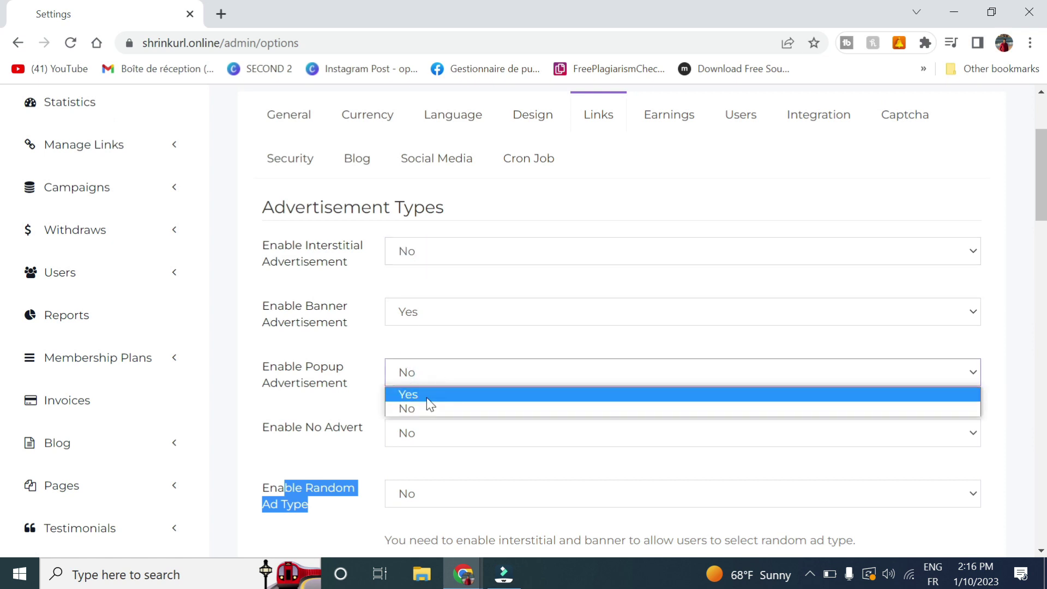
left_click(427, 394)
scroll(354, 463, "down", 15)
scroll(354, 462, "down", 10)
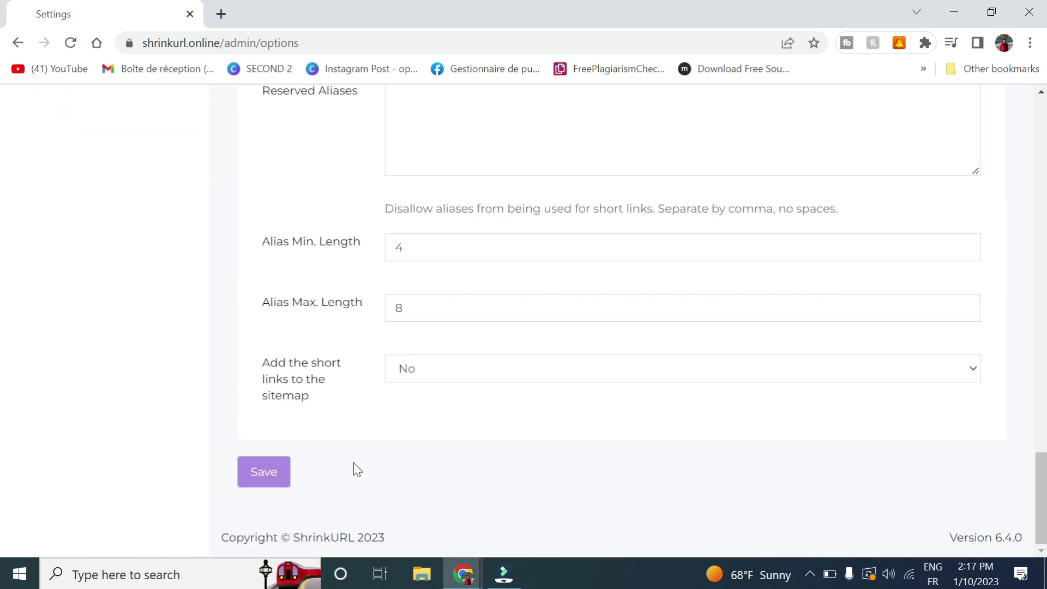
left_click(276, 479)
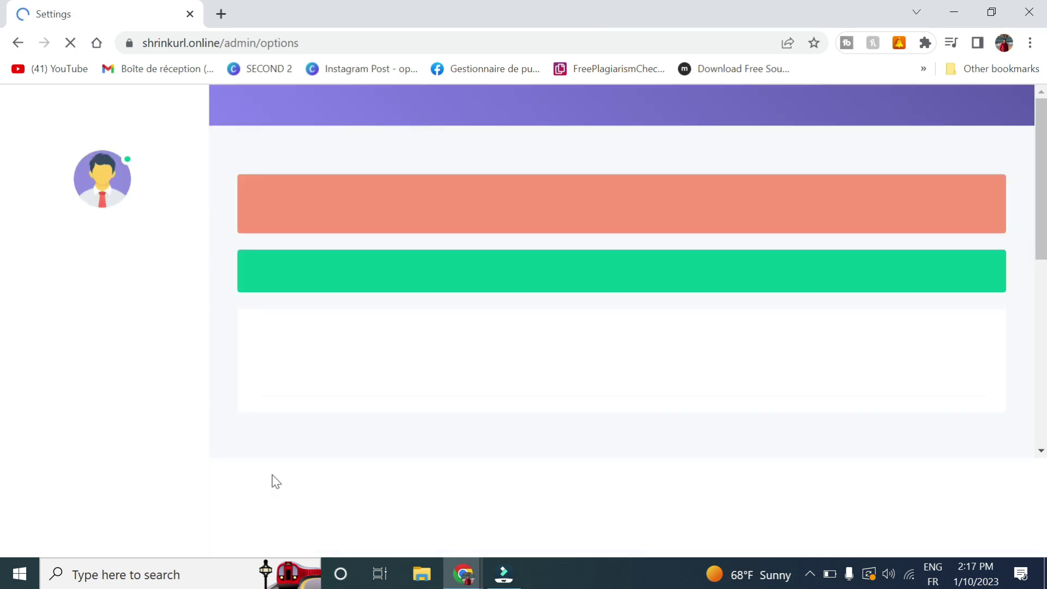
Start a new popup campaign targeting Desktop, Mobile and Tablet traffic
mouse_move(464, 573)
left_click(583, 495)
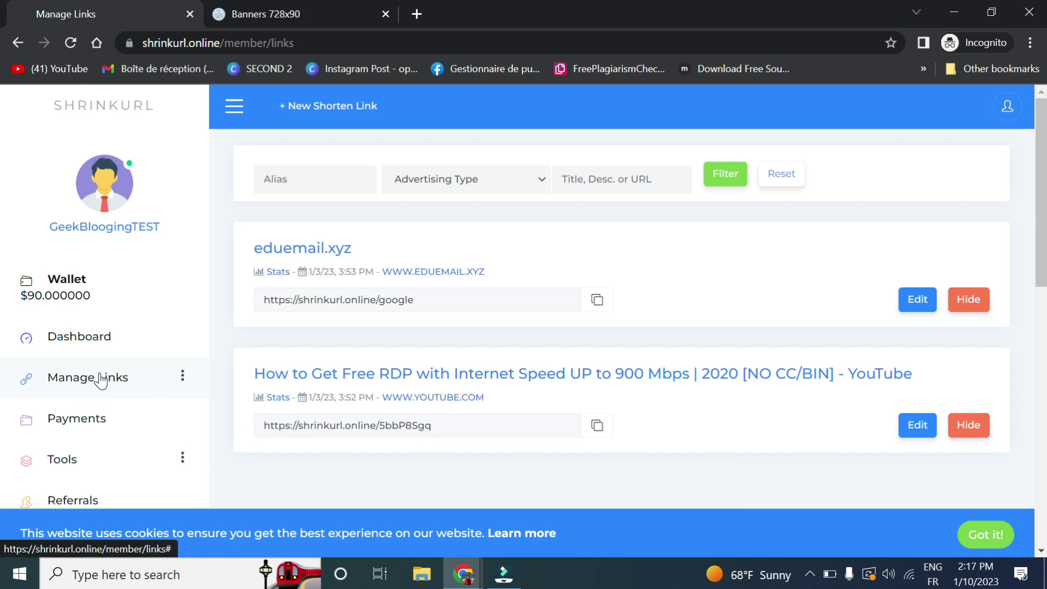
scroll(98, 378, "down", 5)
left_click(126, 291)
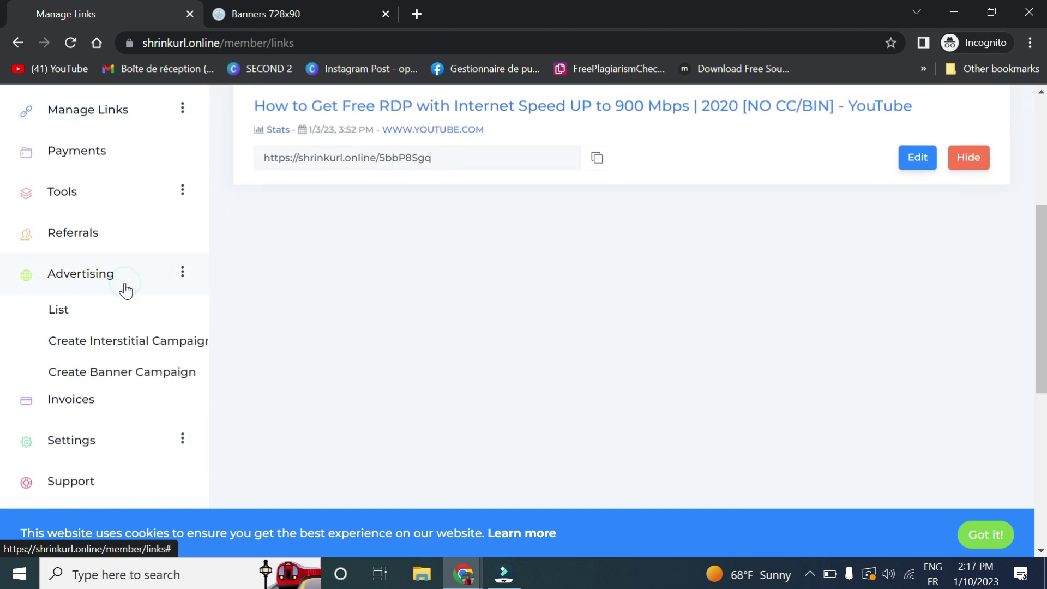
left_click(70, 42)
left_click(99, 279)
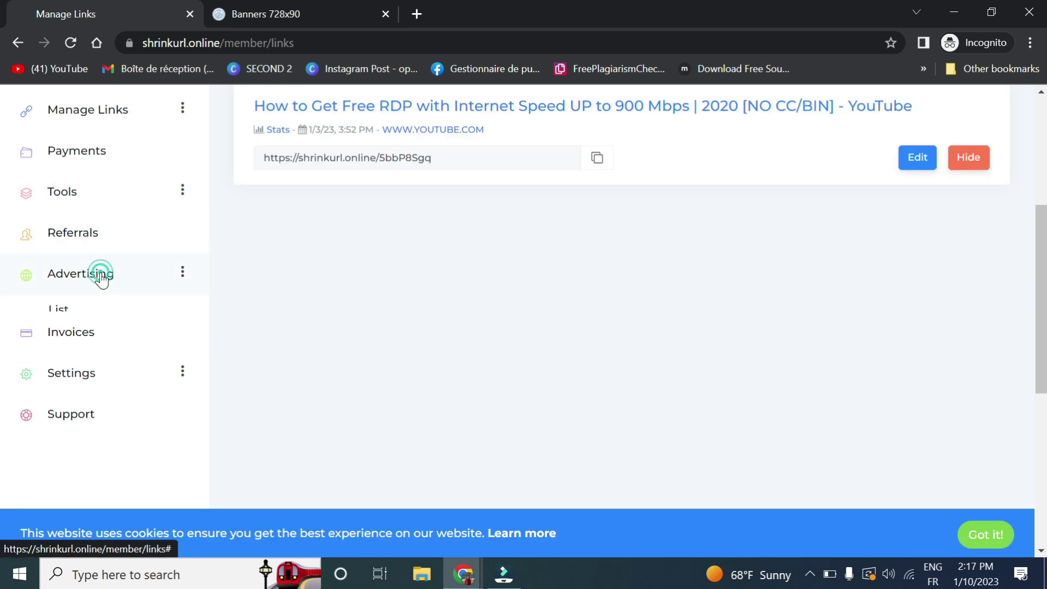
left_click(101, 379)
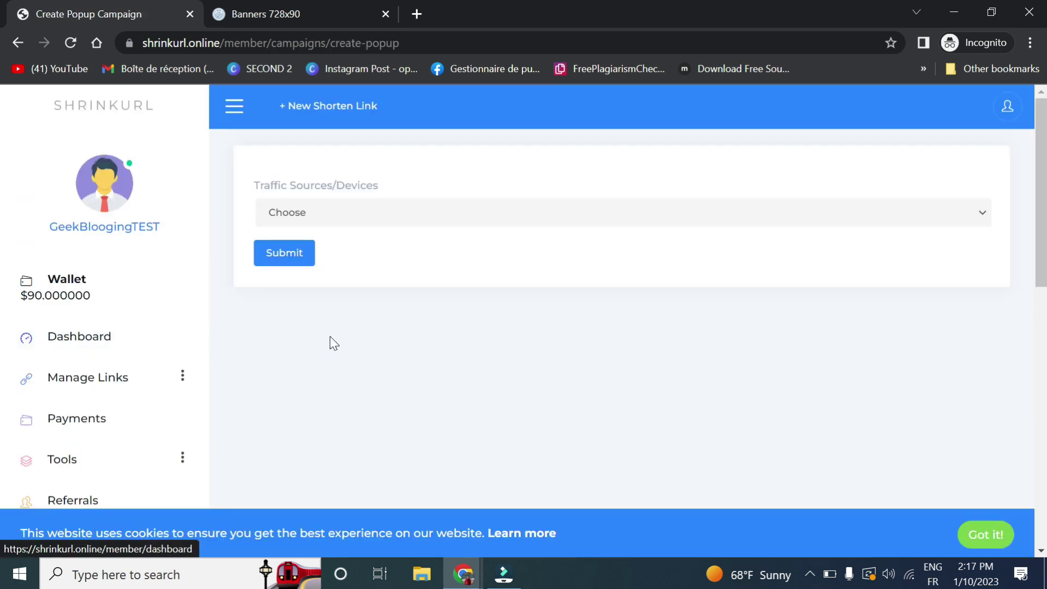
left_click(324, 206)
left_click(331, 238)
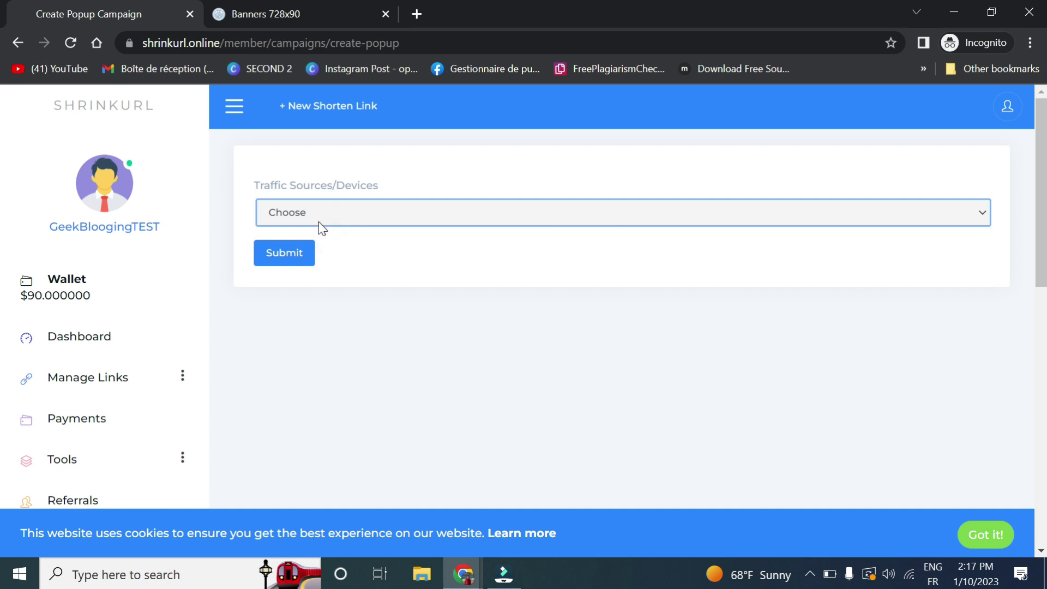
left_click(320, 219)
left_click(329, 244)
left_click(301, 252)
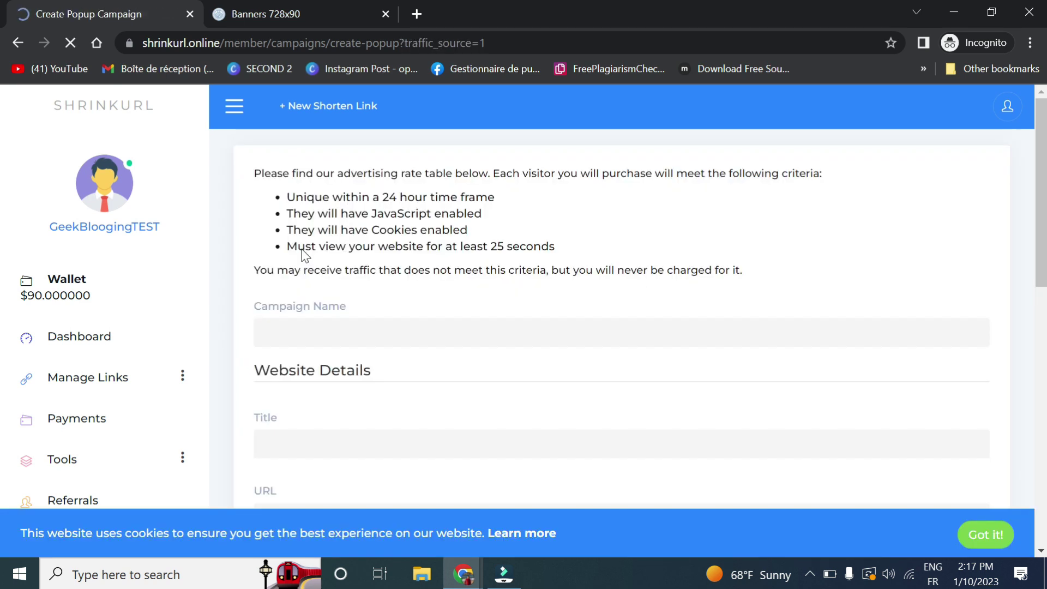
left_click(311, 333)
type("jkjnkl")
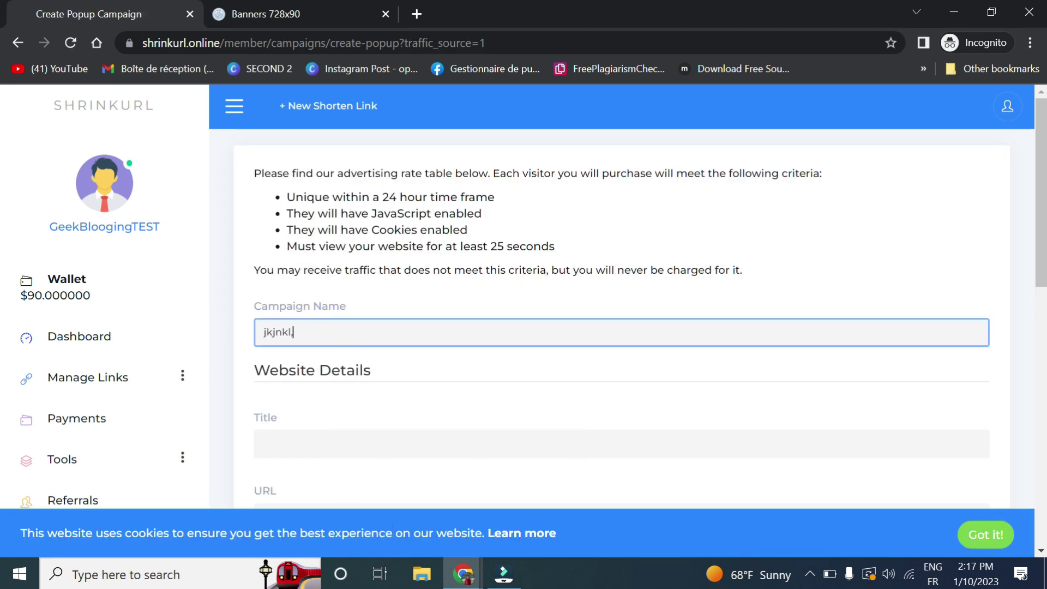
type(",")
scroll(320, 398, "down", 2)
left_click(346, 322)
type("kjn")
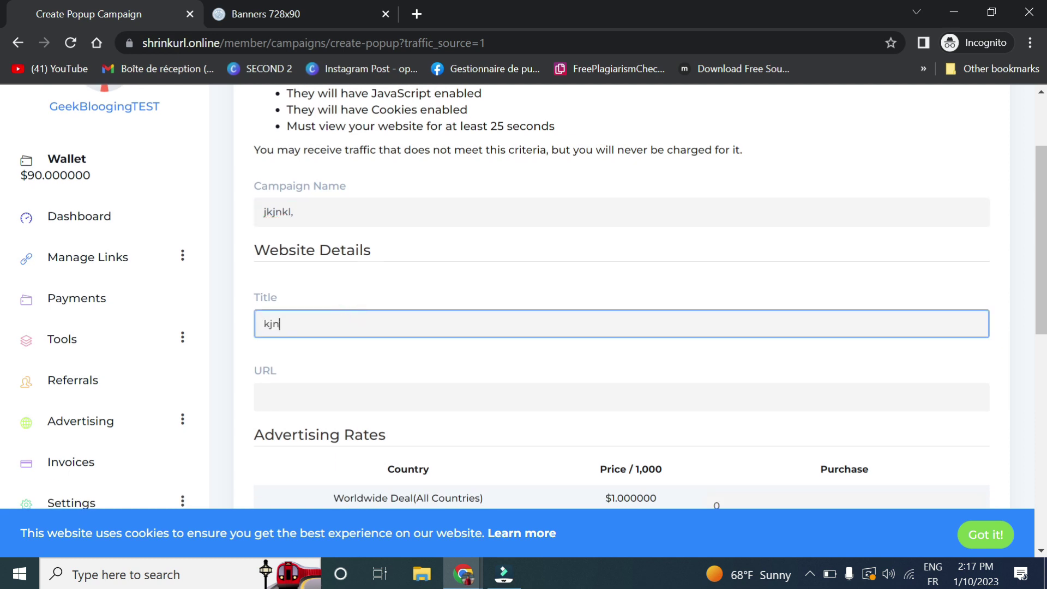
left_click(417, 14)
type("youtube.com")
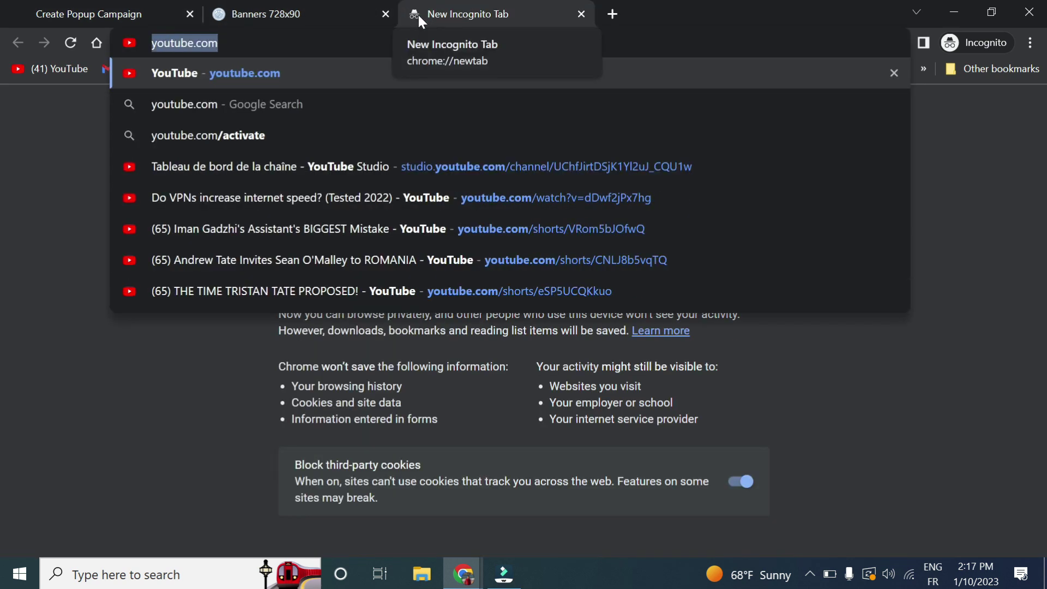
left_click(333, 13)
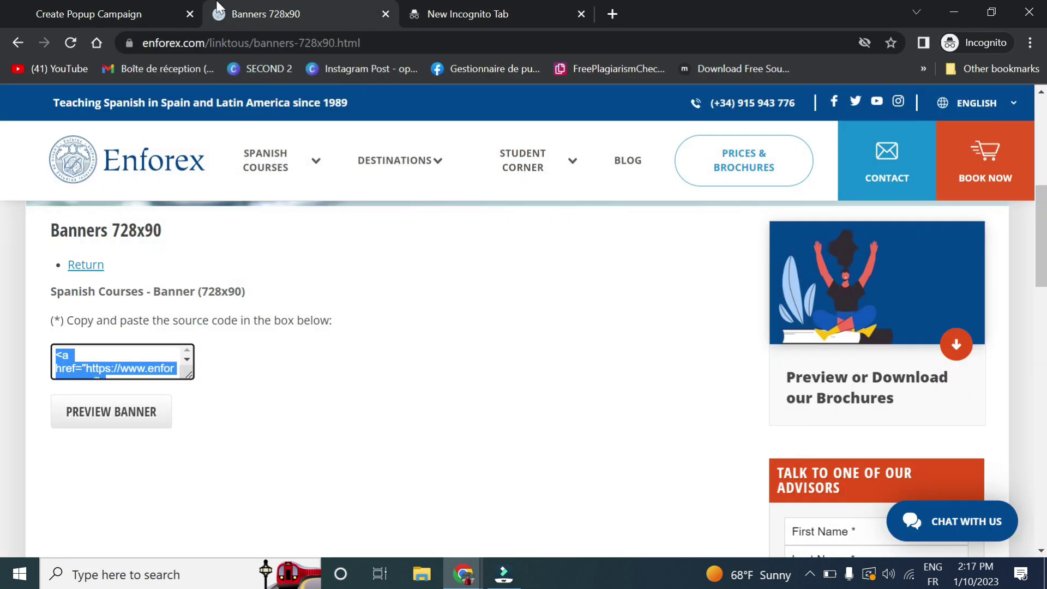
left_click(158, 11)
left_click(327, 397)
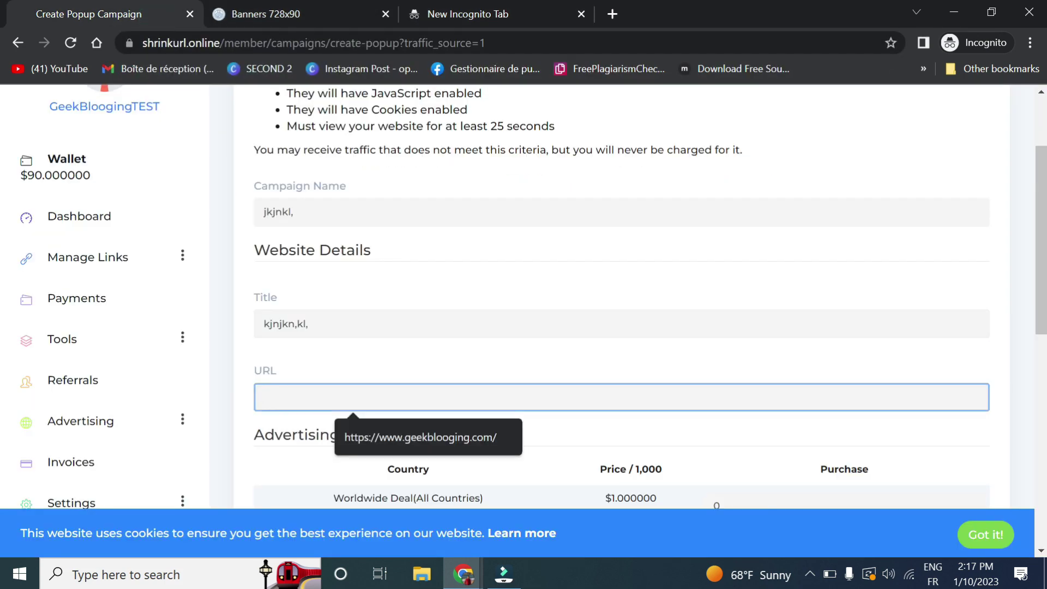
type("https://youtube.com/")
Buy 15 worldwide visitor units for $15.00, accept the terms, and create the campaign
scroll(349, 282, "down", 3)
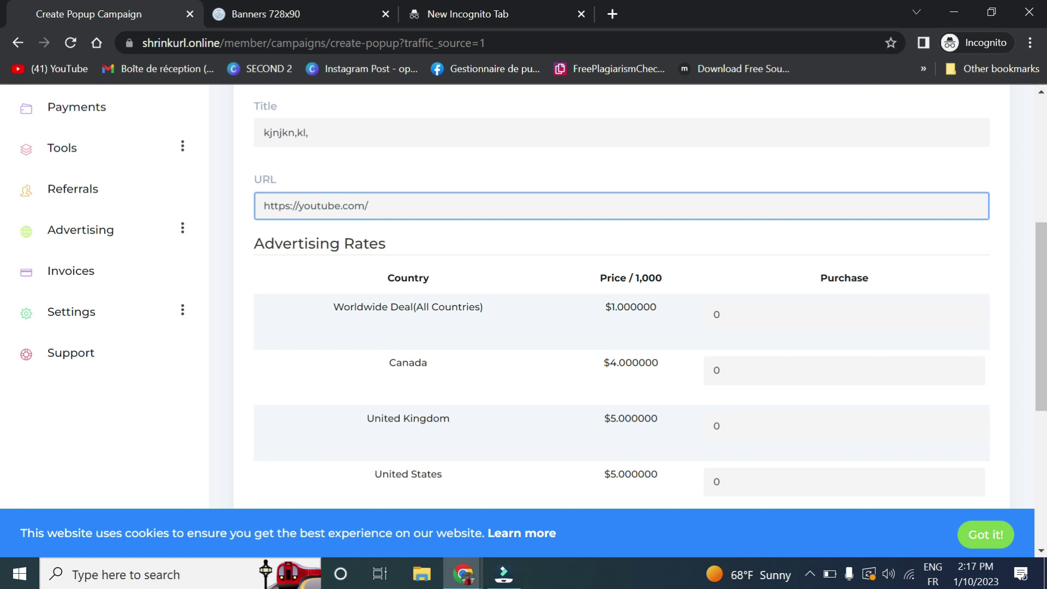
left_click(719, 314)
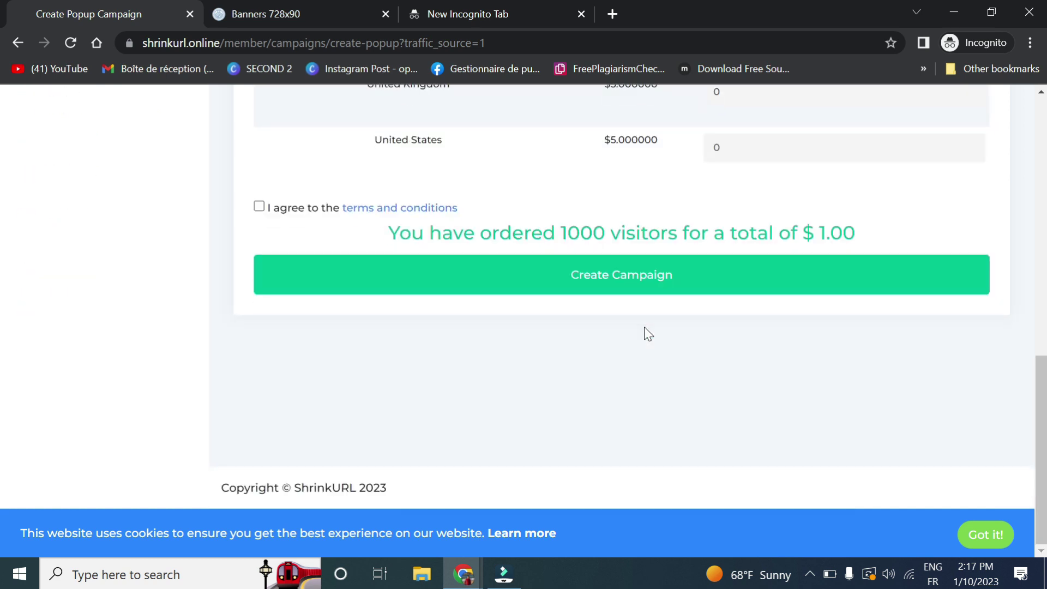
scroll(646, 332, "down", 5)
scroll(645, 332, "up", 1)
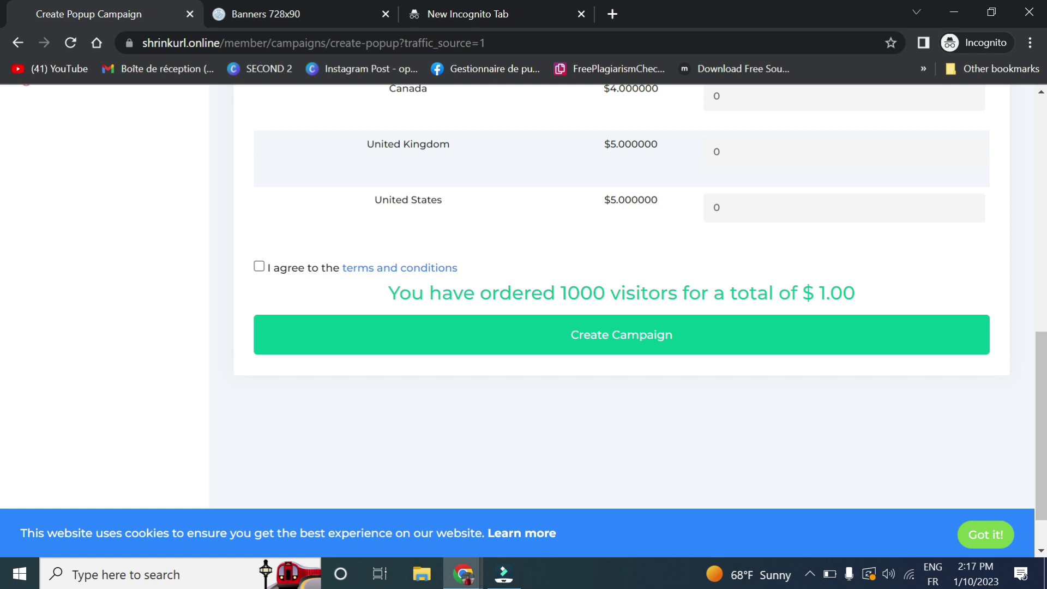
right_click(300, 274)
left_click(260, 266)
scroll(480, 218, "up", 5)
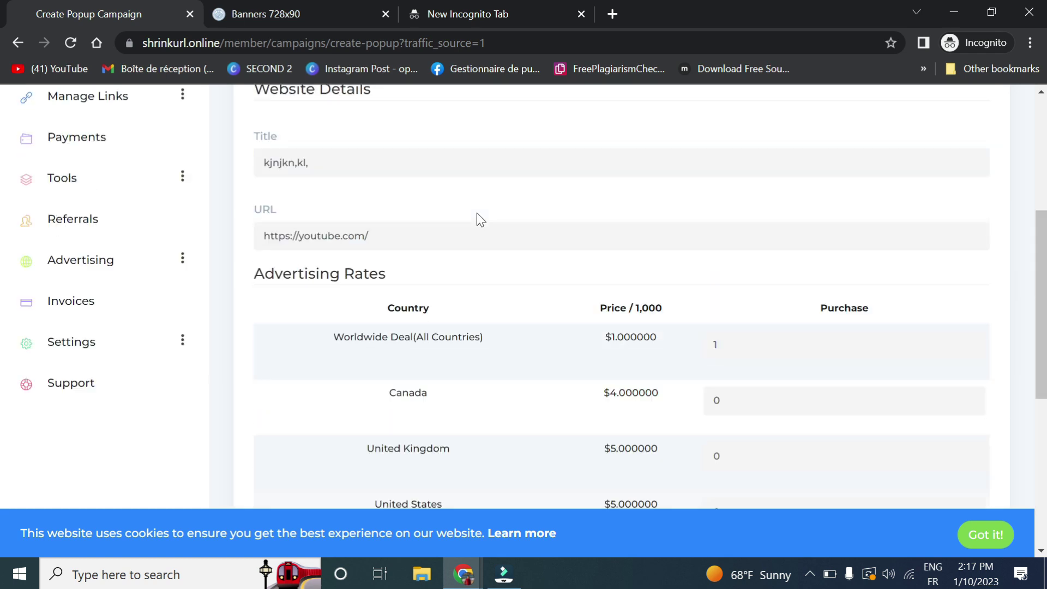
scroll(593, 330, "down", 5)
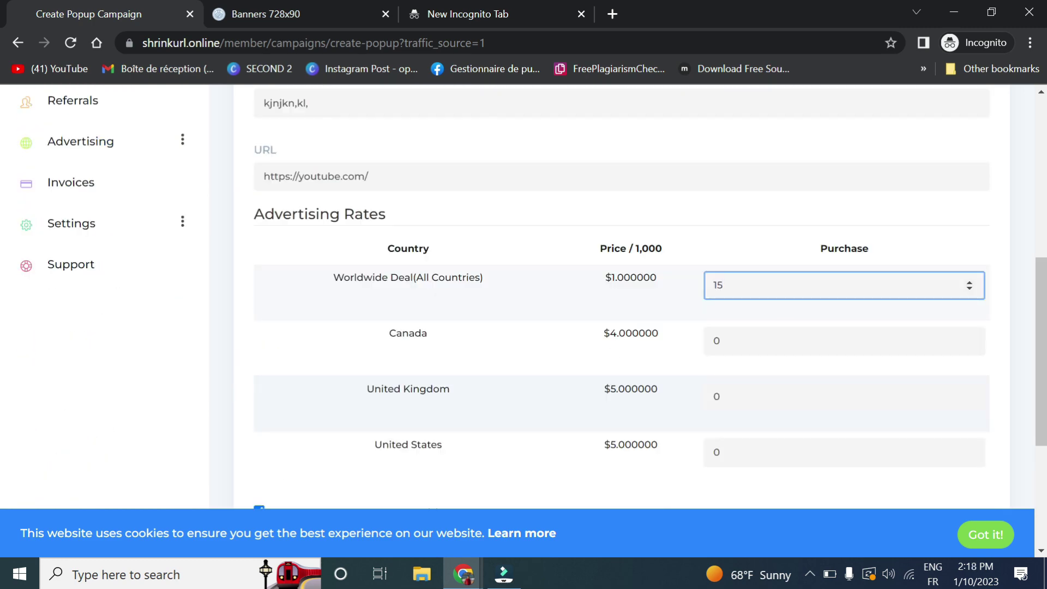
scroll(608, 381, "down", 3)
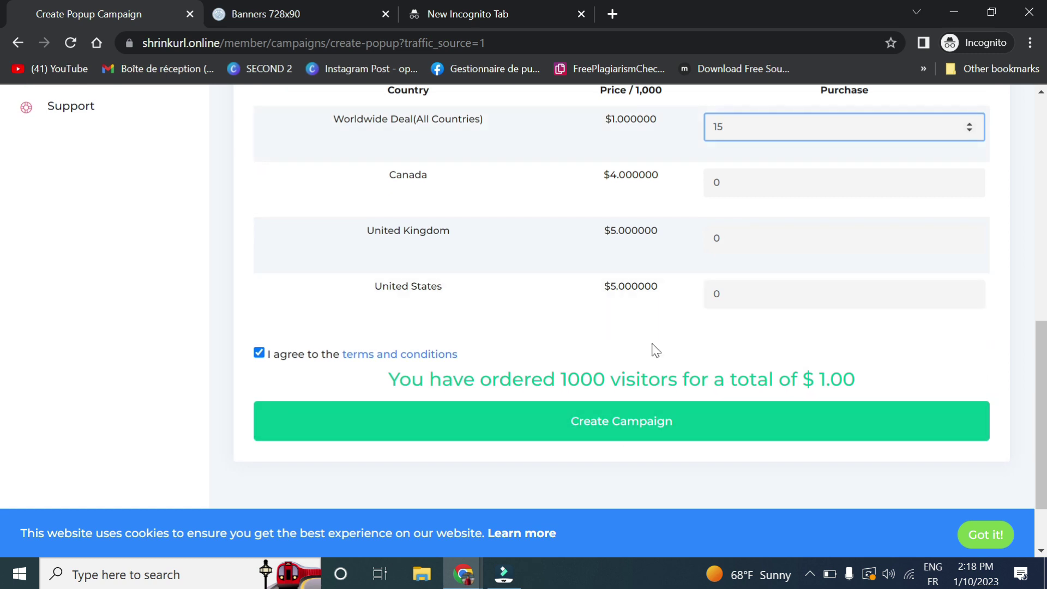
left_click(651, 343)
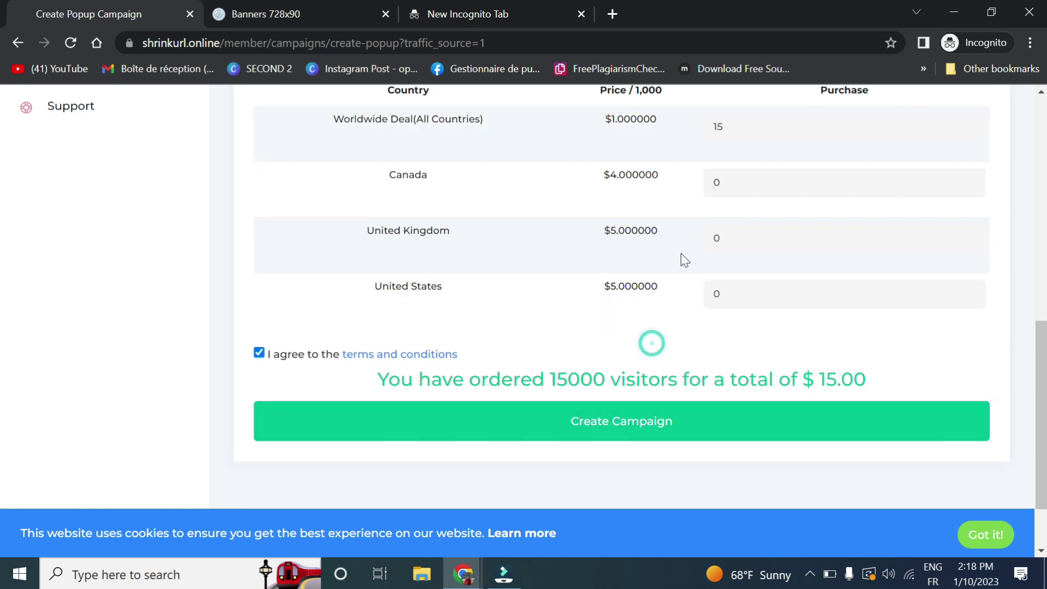
left_click(622, 431)
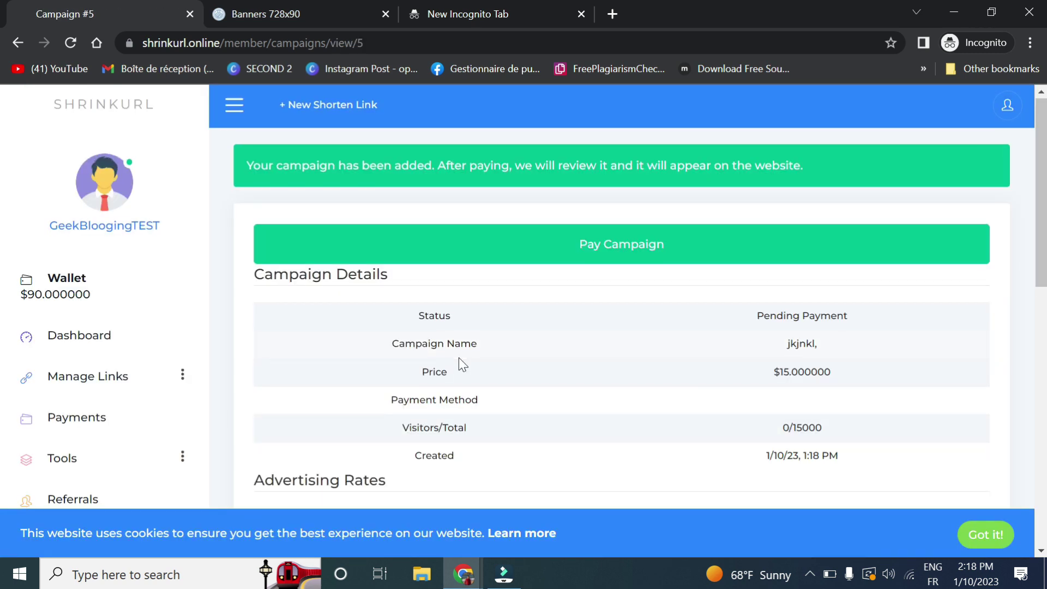
Pay campaign #5's $15 Invoice #2 from My Wallet, leaving $75
scroll(536, 146, "down", 2)
left_click(560, 131)
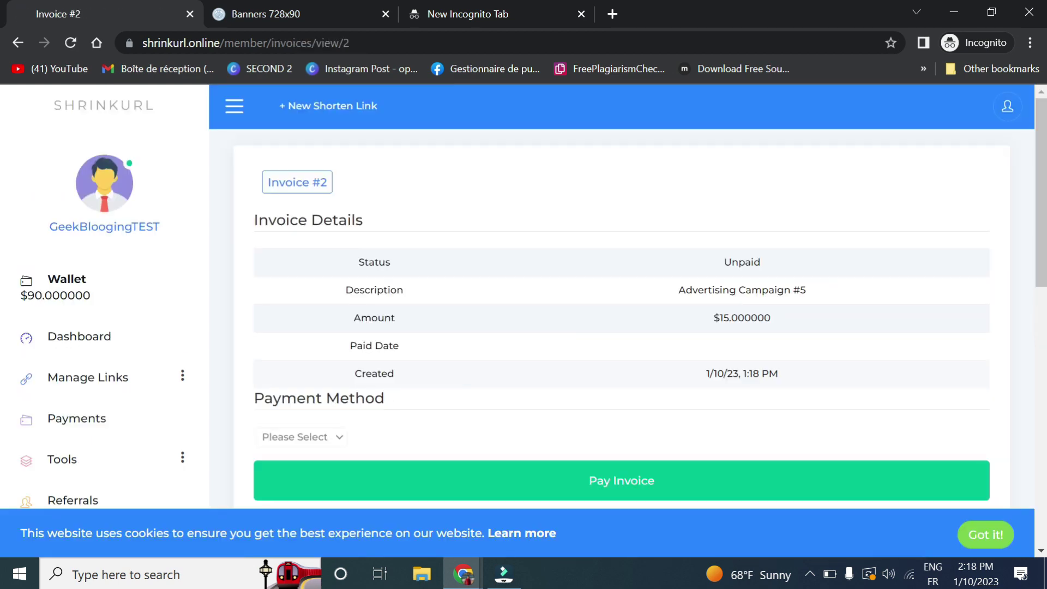
left_click(300, 436)
left_click(301, 465)
left_click(368, 472)
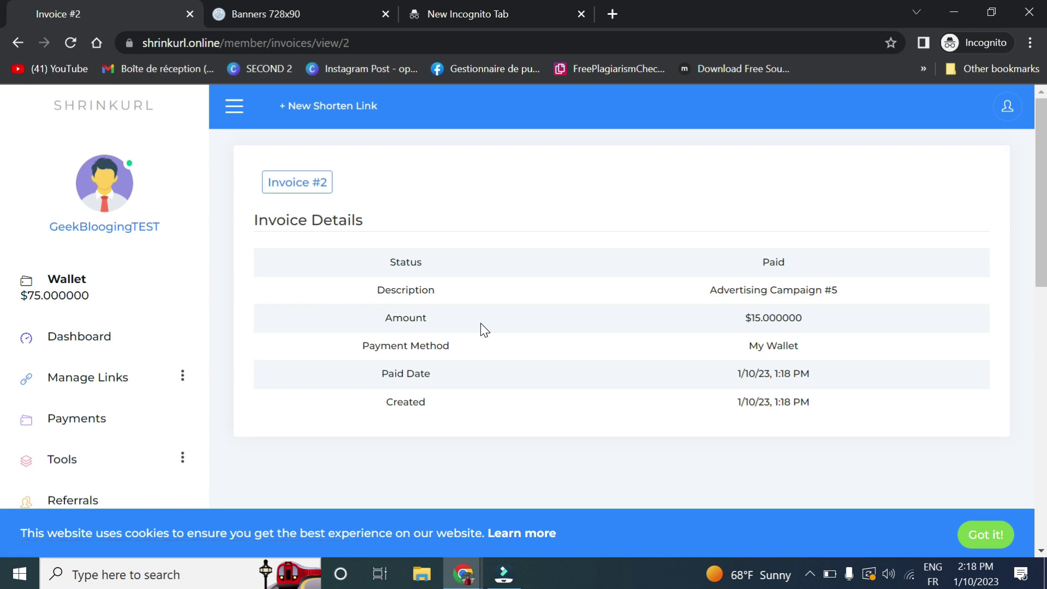
Open the list of all shortened links
scroll(482, 330, "down", 1)
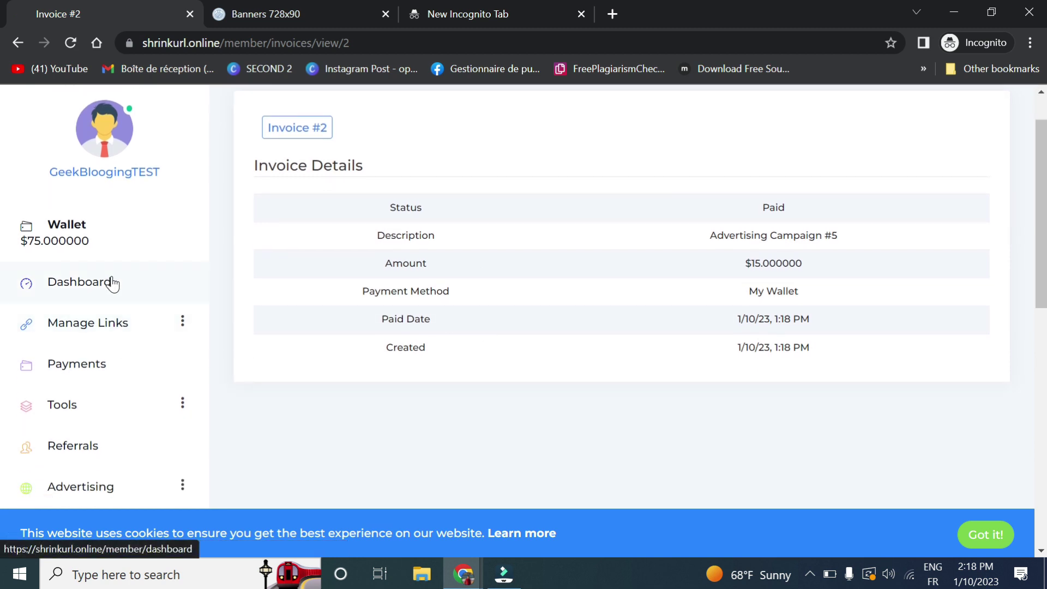
left_click(114, 315)
left_click(55, 359)
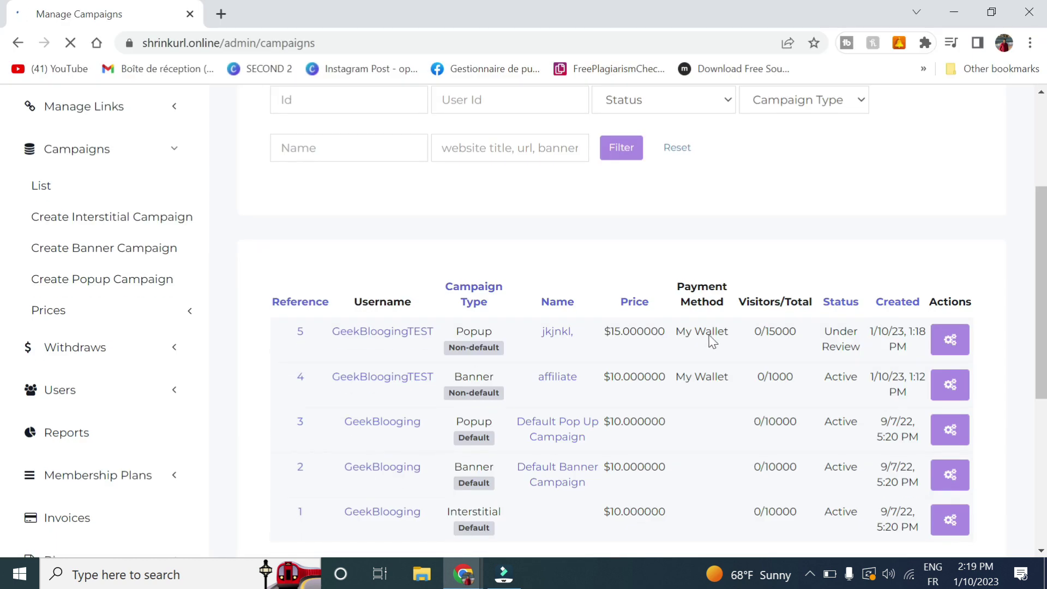
Change popup campaign 5's status from Under Review to Active, save it, and return to the dashboard
left_click(950, 339)
left_click(571, 379)
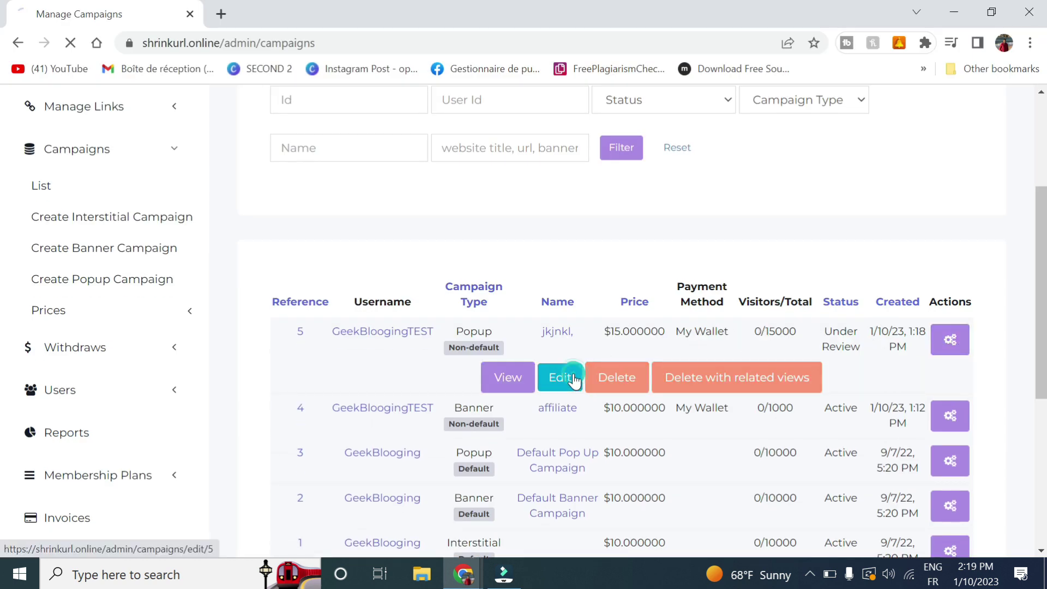
scroll(366, 398, "down", 1)
scroll(367, 400, "down", 8)
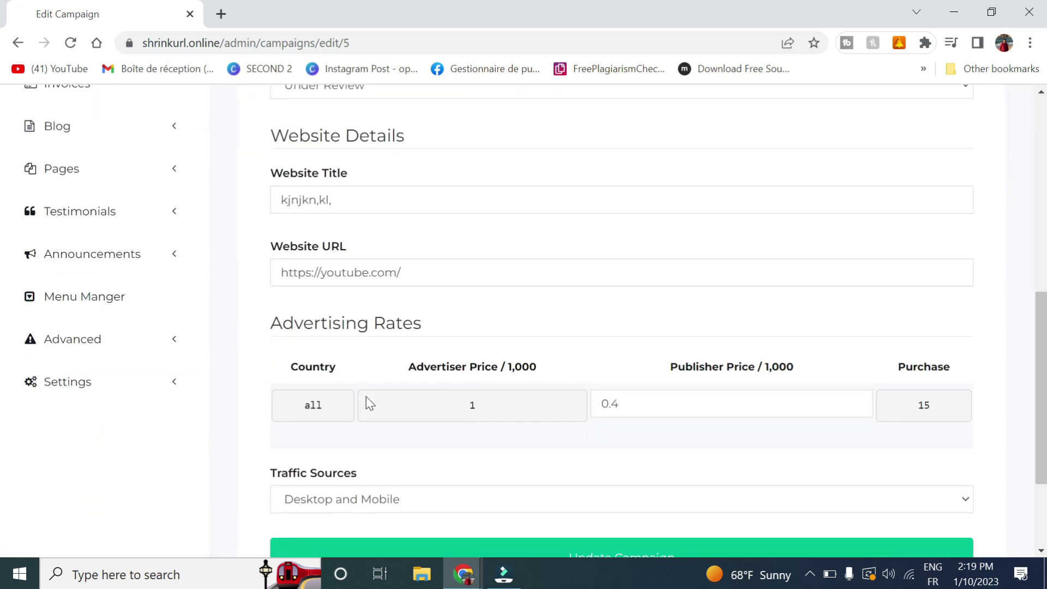
scroll(409, 276, "up", 6)
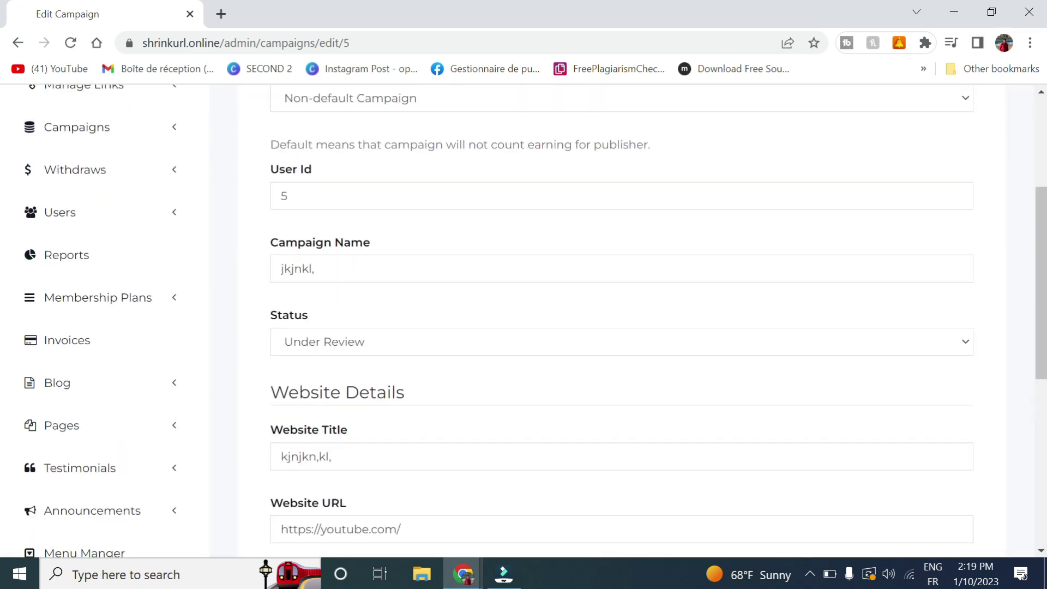
left_click(335, 349)
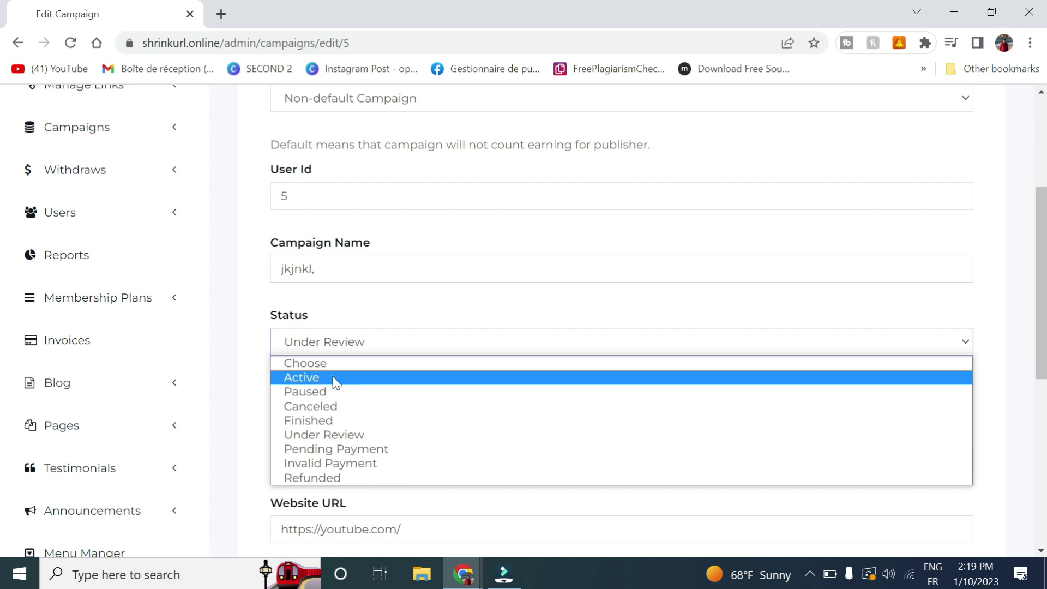
left_click(335, 376)
scroll(335, 382, "down", 1)
scroll(332, 376, "down", 3)
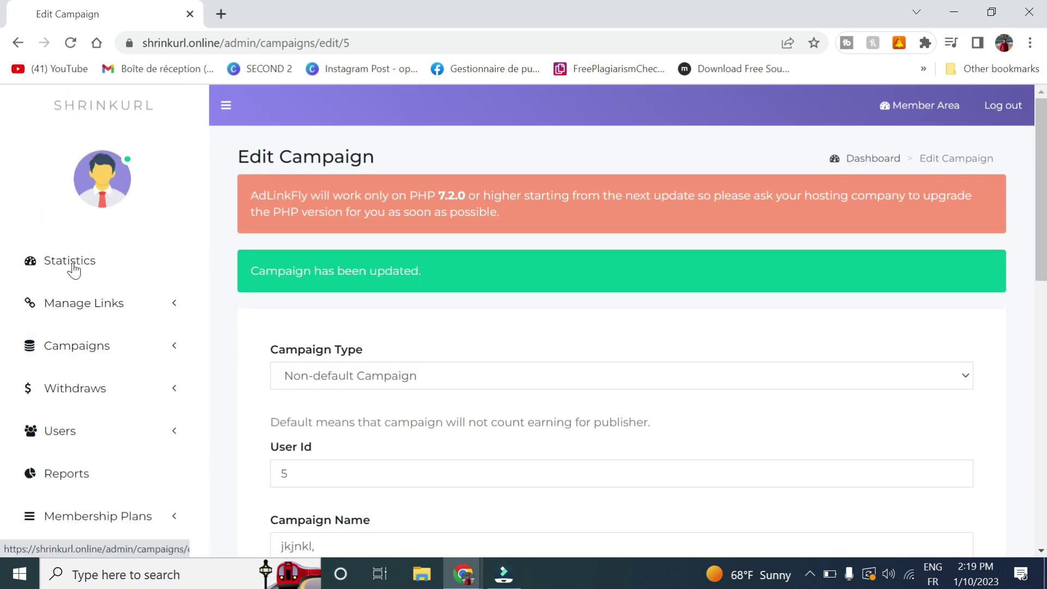
left_click(74, 268)
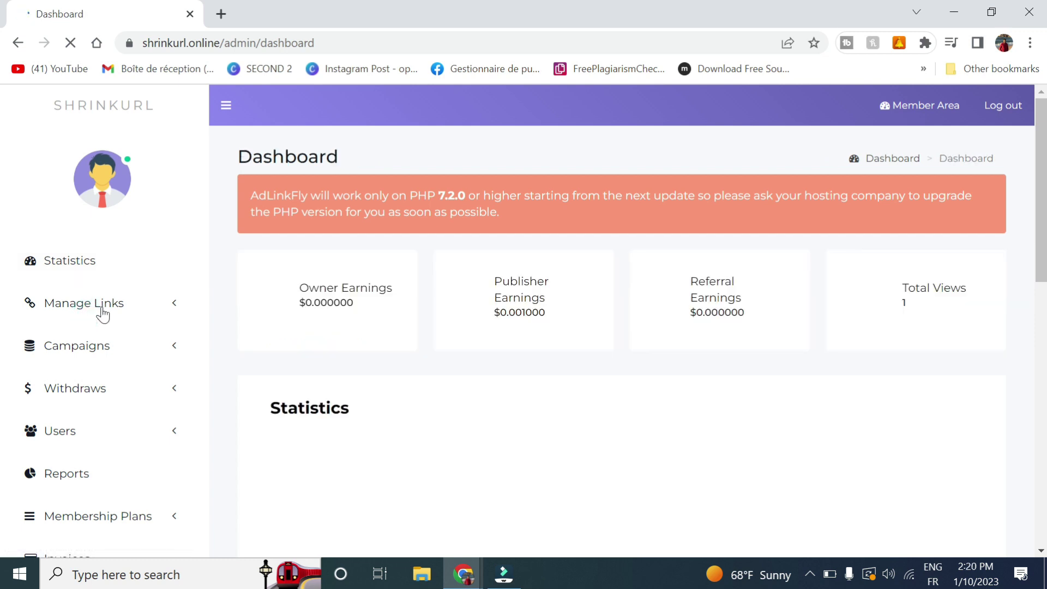
Visit a short link, pass its reCAPTCHA, continue, and close the YouTube popup that opens
left_click(103, 315)
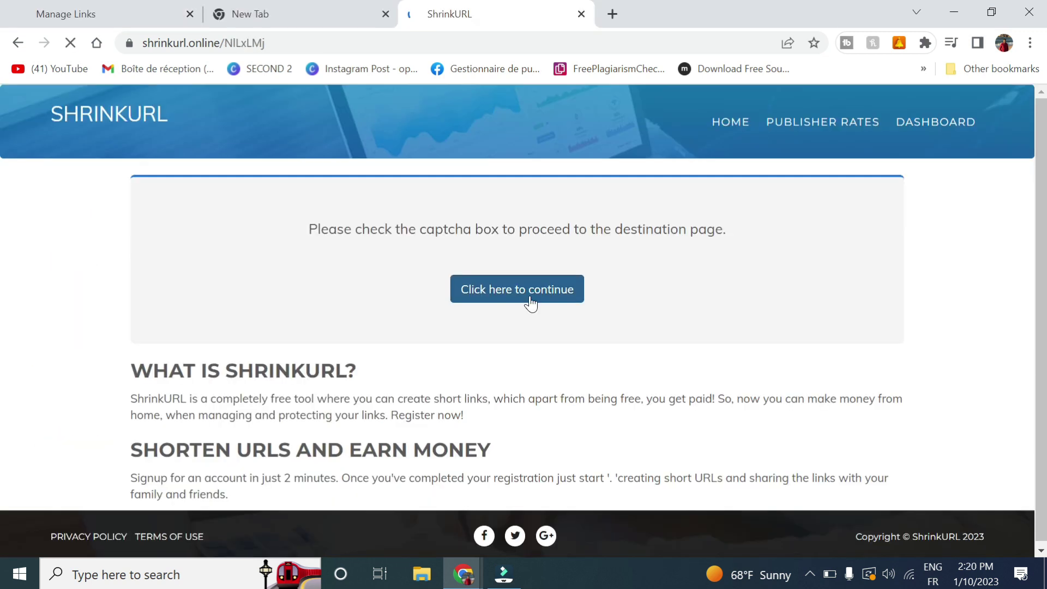
left_click(531, 304)
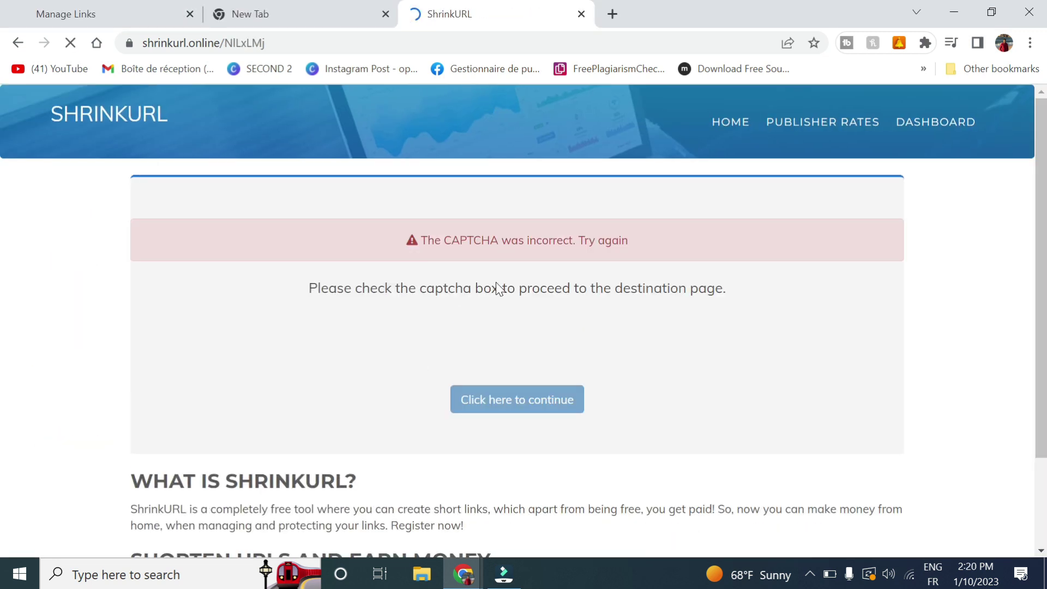
left_click(414, 338)
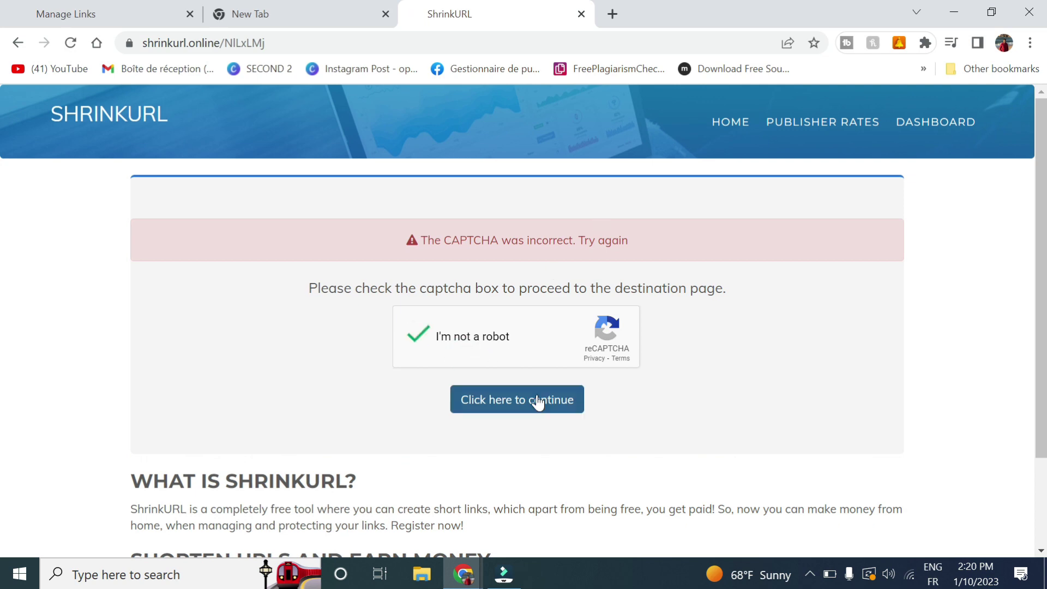
left_click(538, 403)
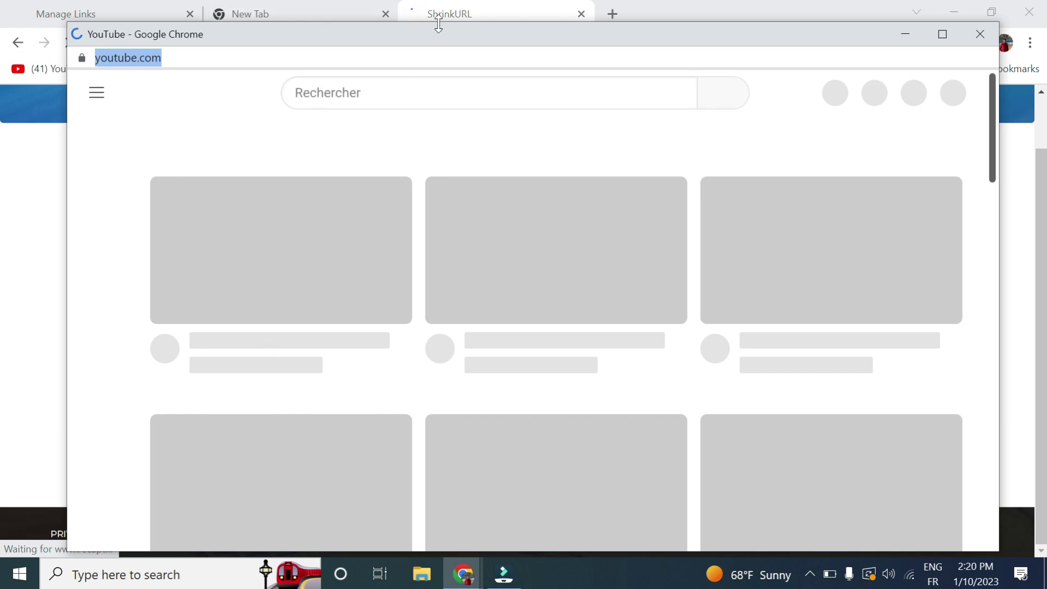
left_click(964, 31)
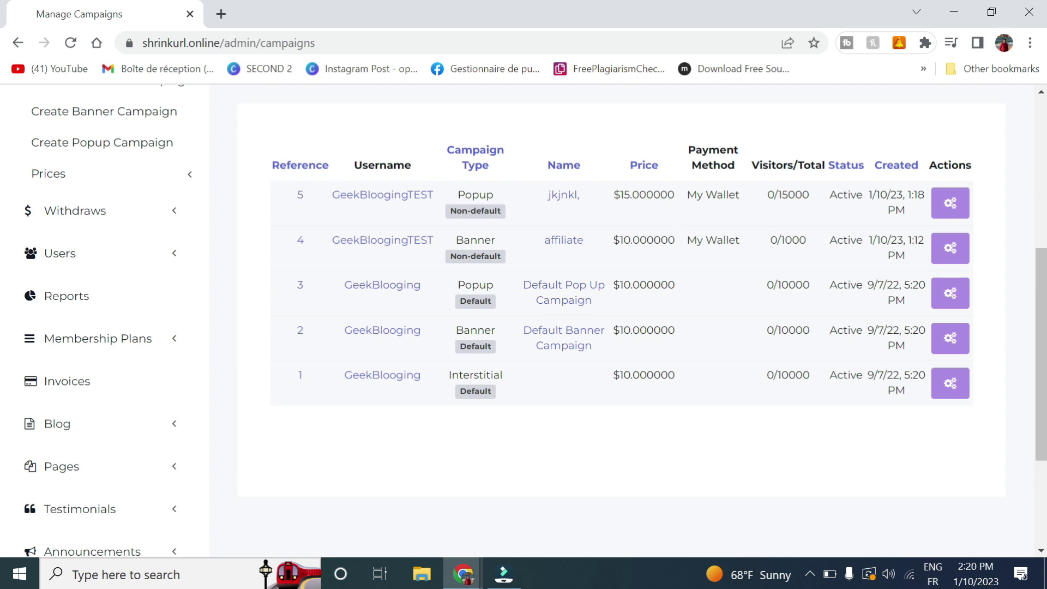
double_click(794, 175)
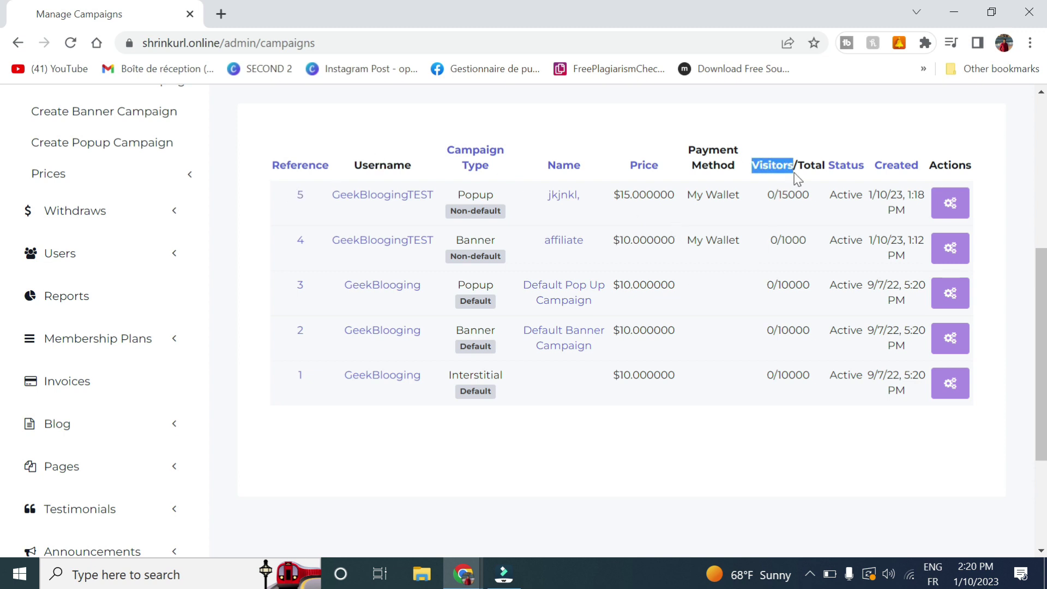
left_click_drag(803, 166, 851, 167)
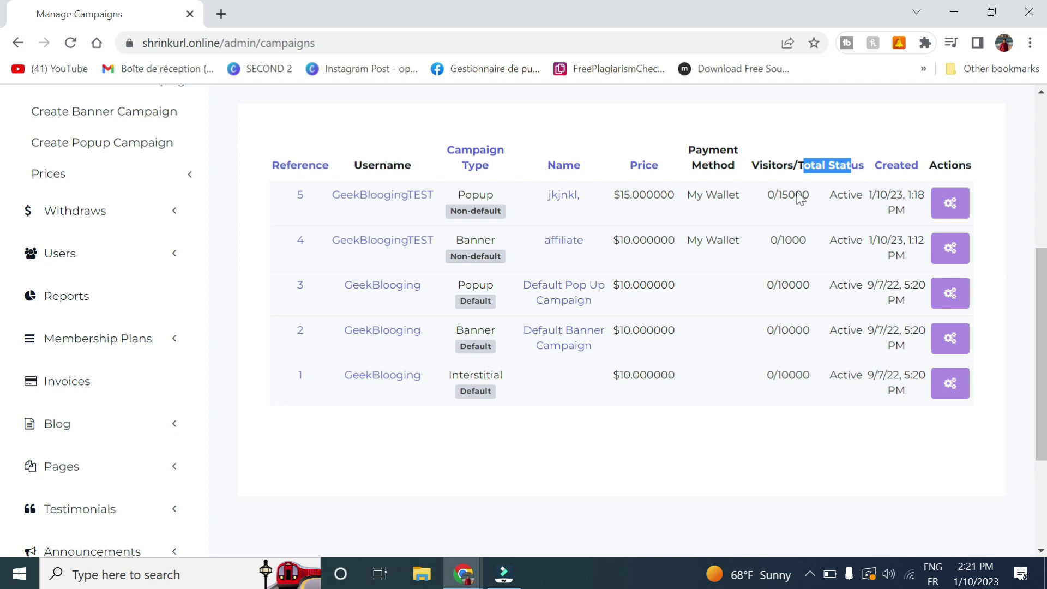
left_click(692, 187)
scroll(693, 187, "up", 2)
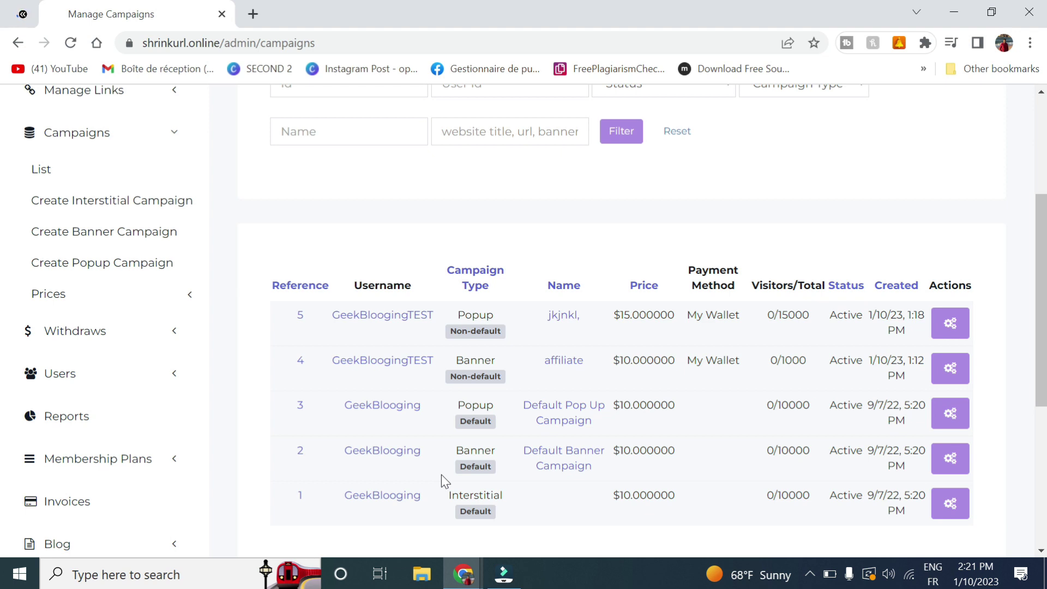
scroll(304, 264, "up", 3)
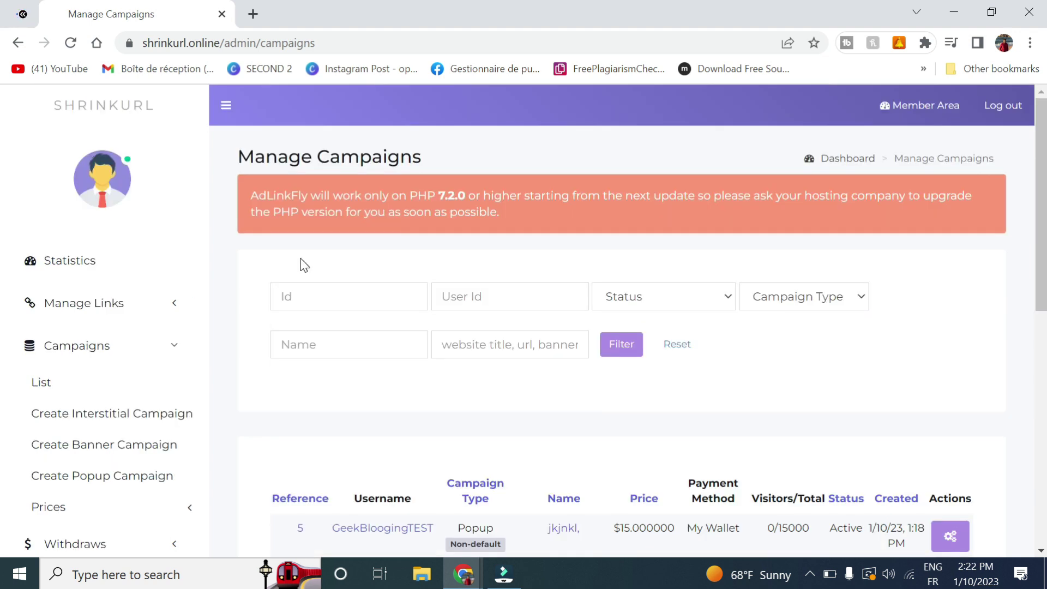